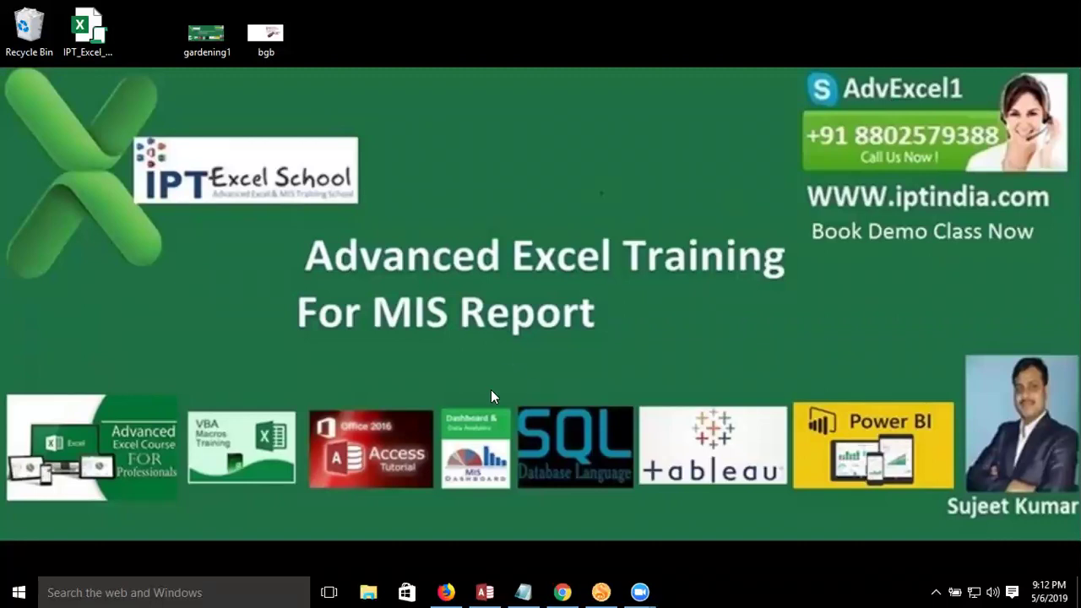
Search YouTube in Firefox for iptindia and scroll through the channel's video results
left_click(446, 591)
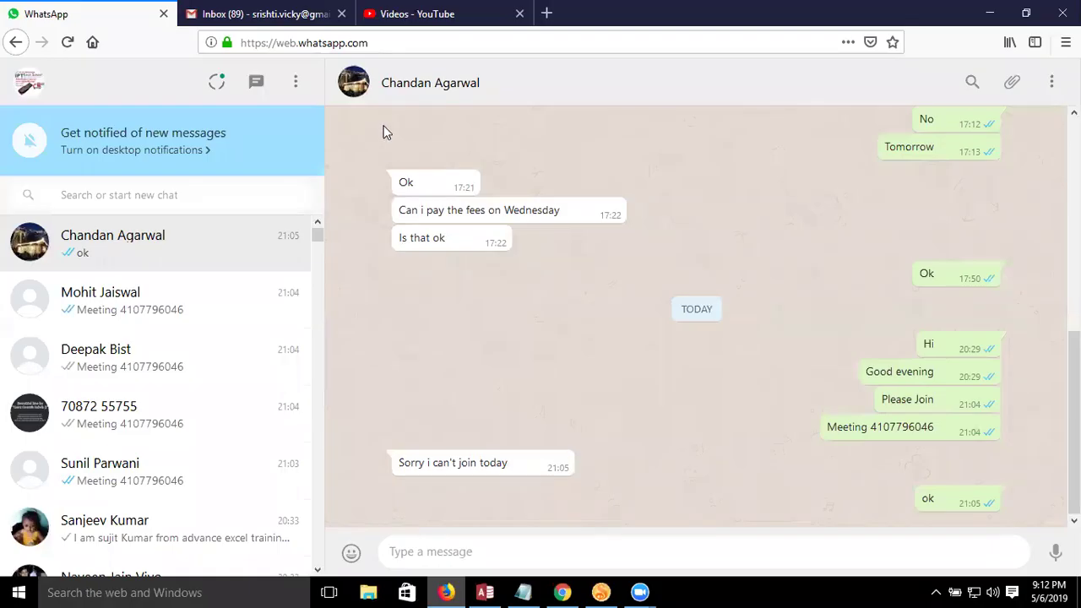
left_click(414, 14)
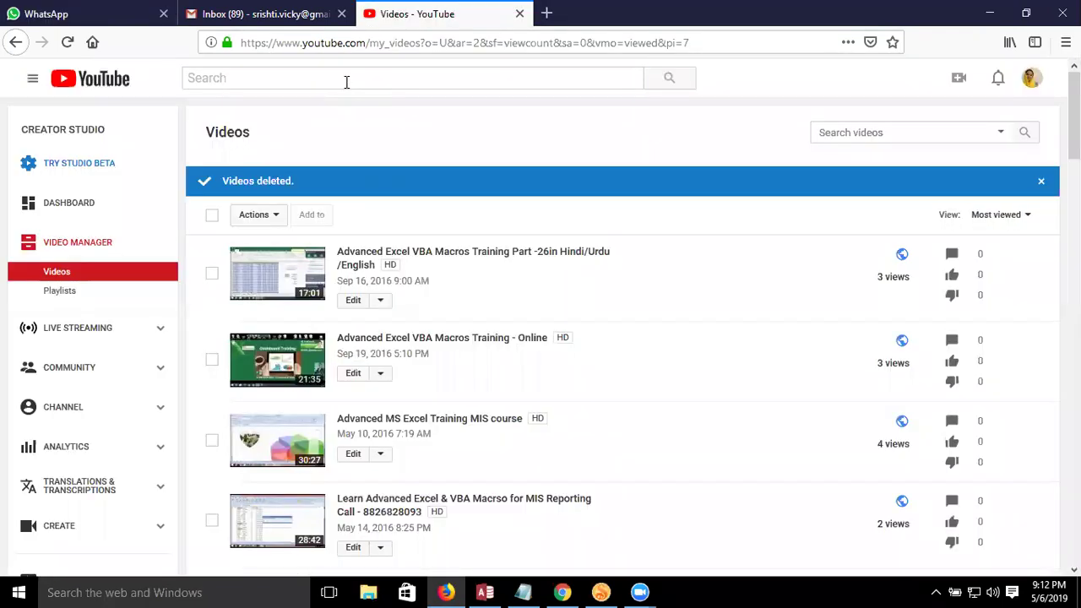
left_click(346, 77)
type("iptindia")
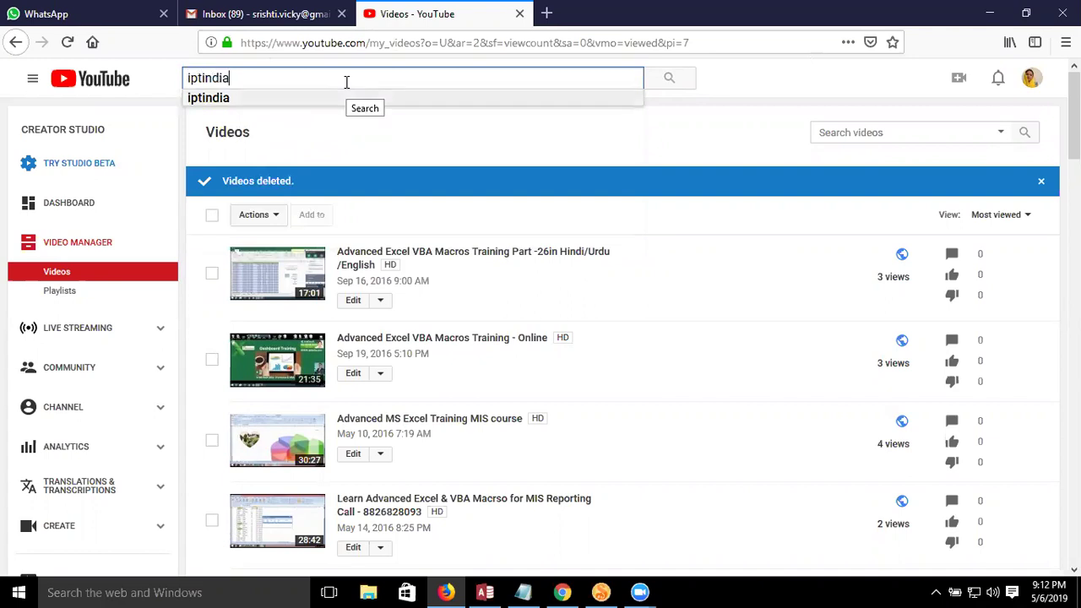
key("Return")
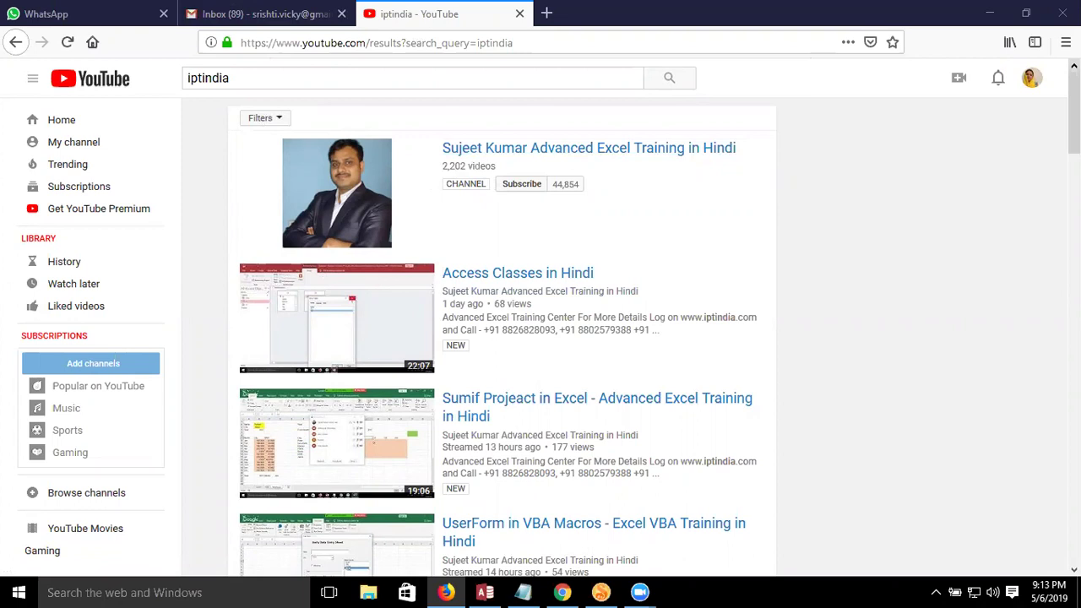
left_click(230, 78)
scroll(540, 338, "down", 1)
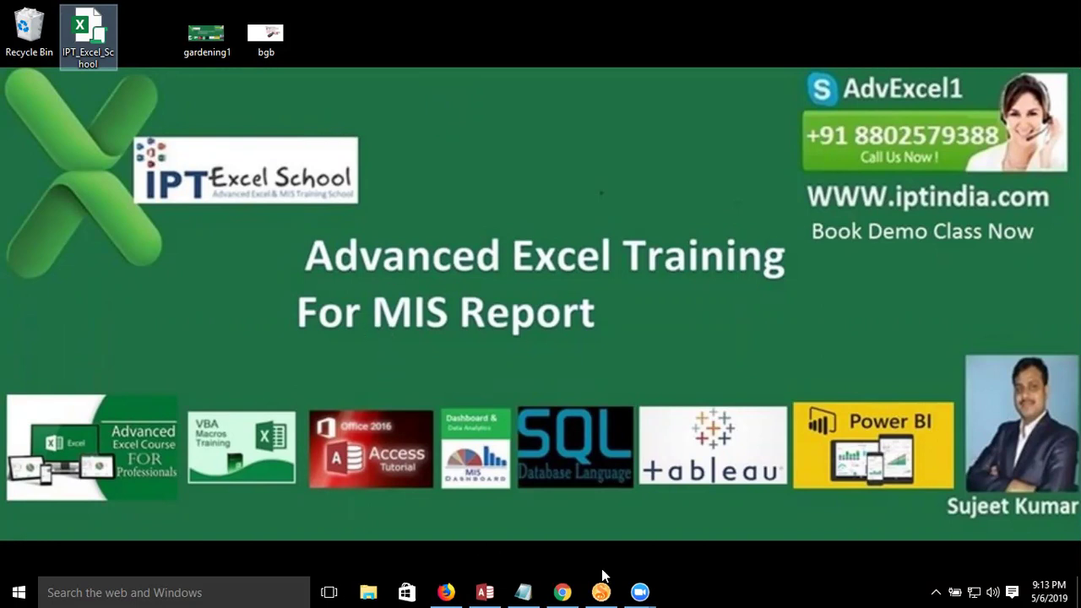
Launch Excel from Windows search and create a new blank workbook, Book1
left_click(250, 157)
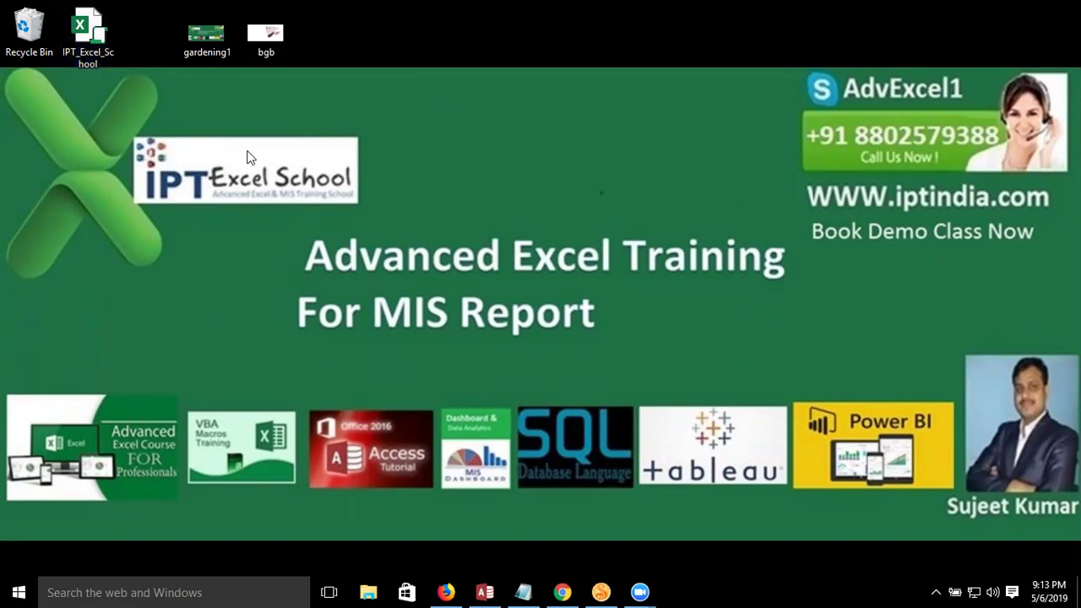
key("super")
type("e")
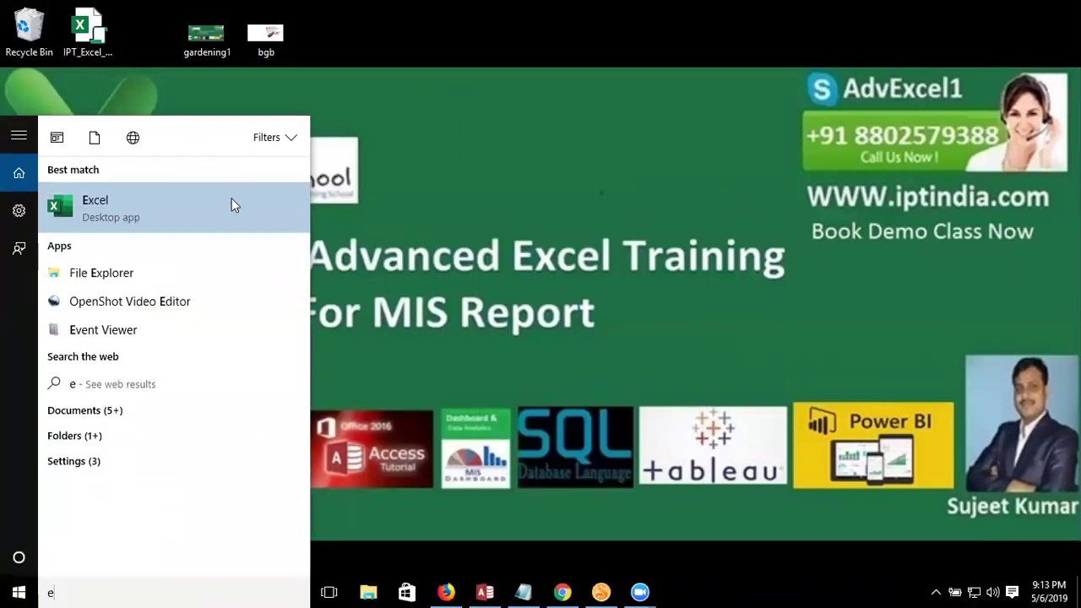
left_click(234, 205)
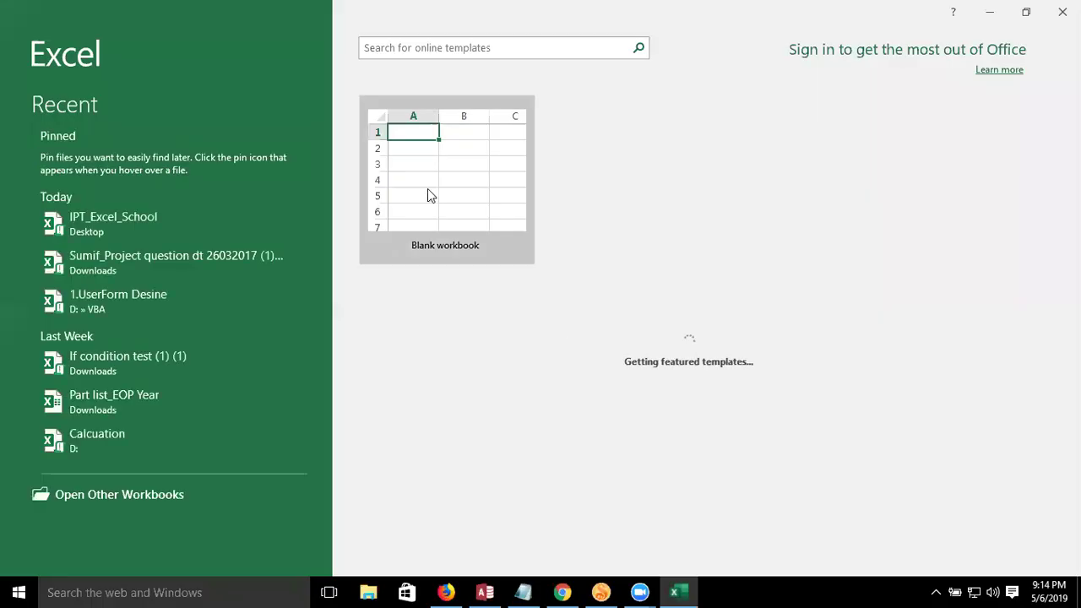
left_click(427, 188)
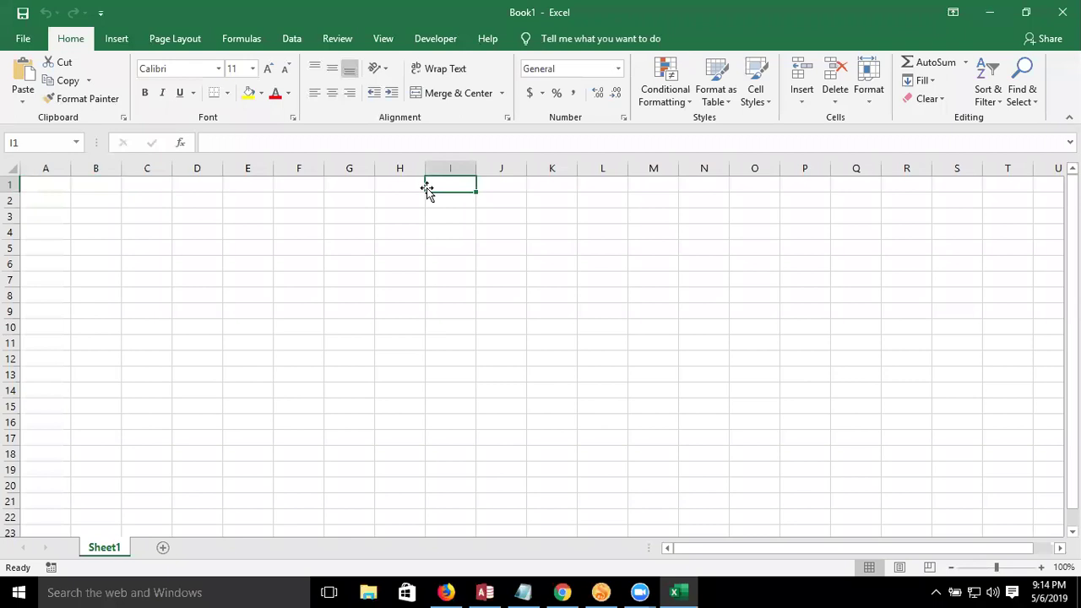
Select cell G2, then minimize the empty Book1 Excel window
left_click(358, 195)
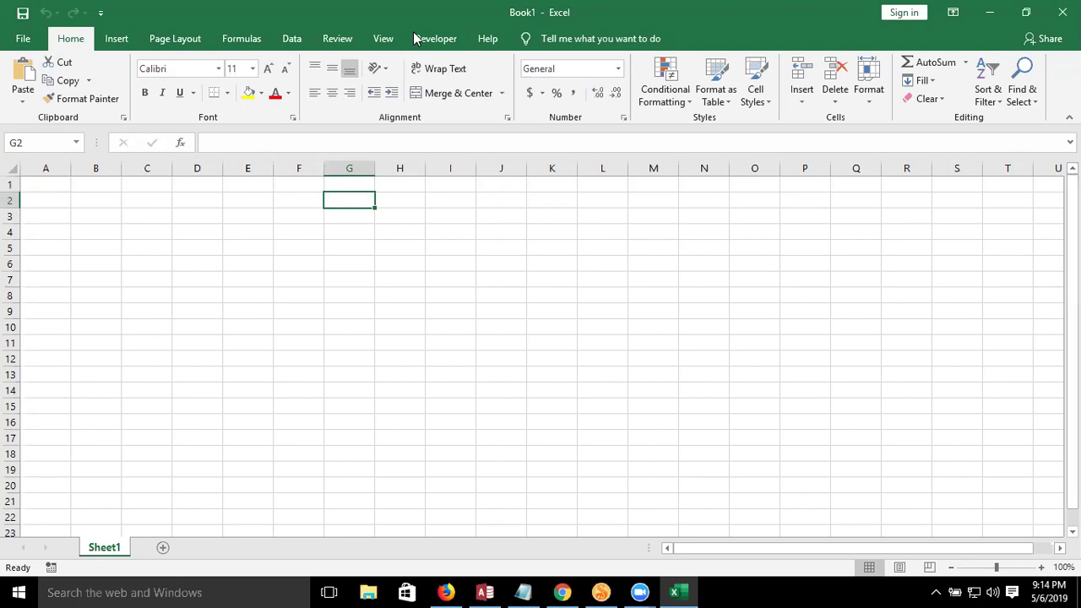
left_click(995, 14)
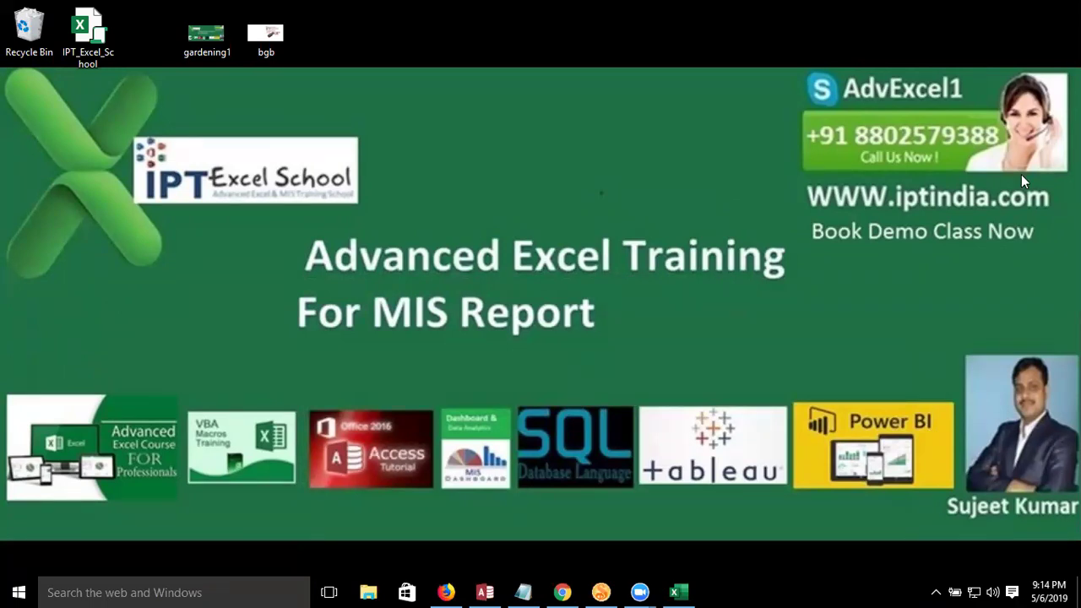
Restore Book1 from the Excel taskbar icon after opening and closing the Start menu
left_click(20, 589)
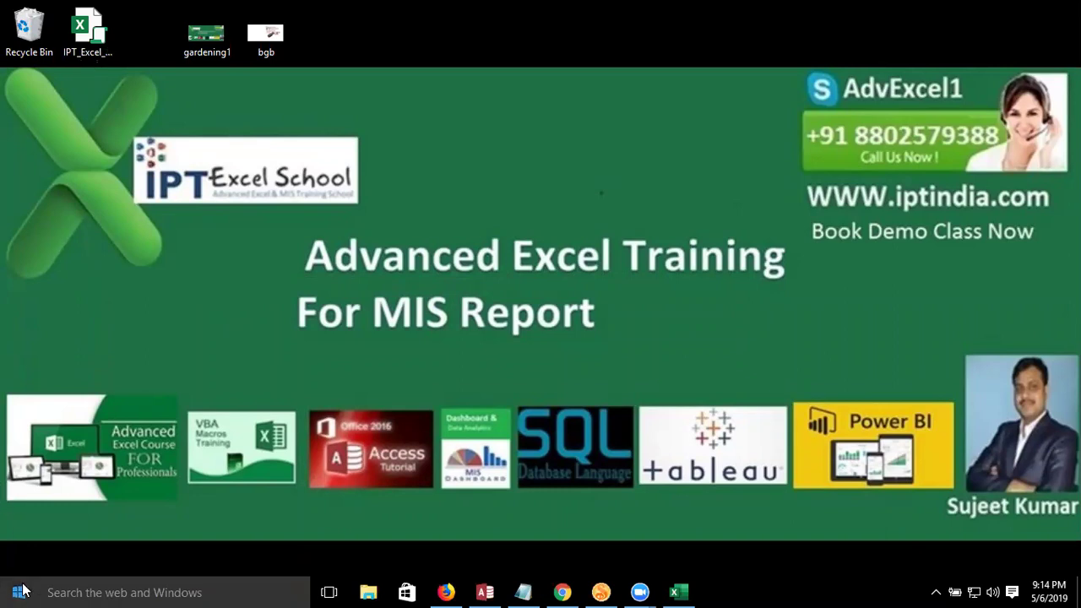
left_click(21, 590)
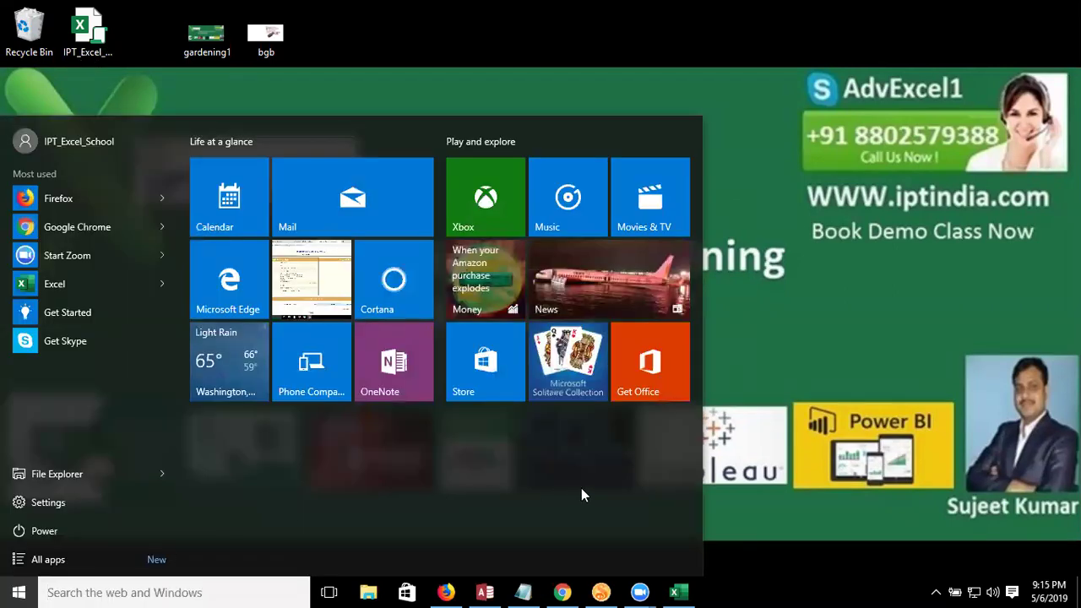
left_click(828, 451)
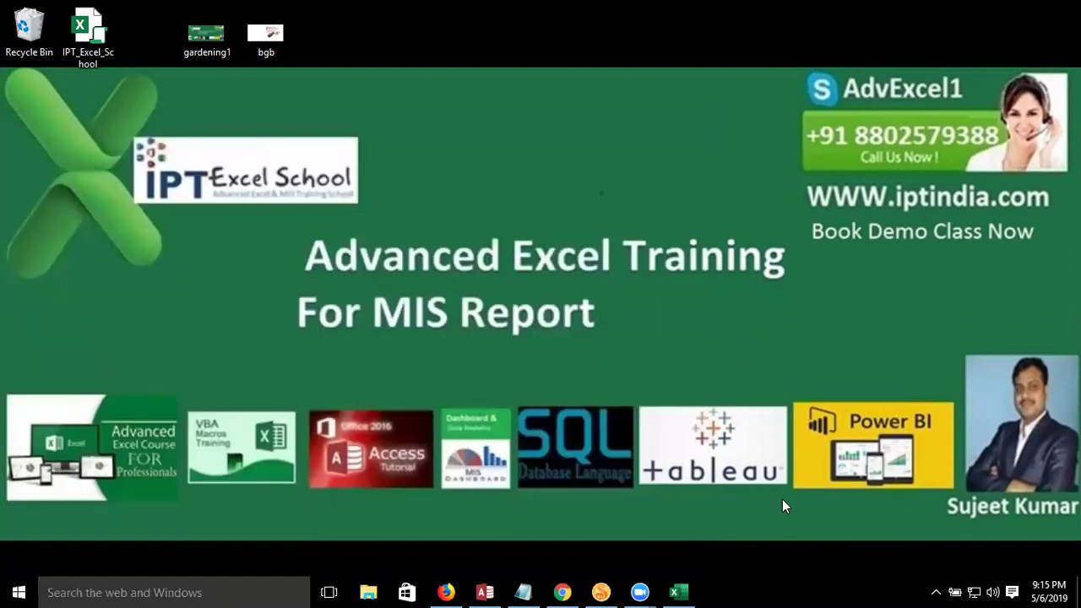
left_click(685, 590)
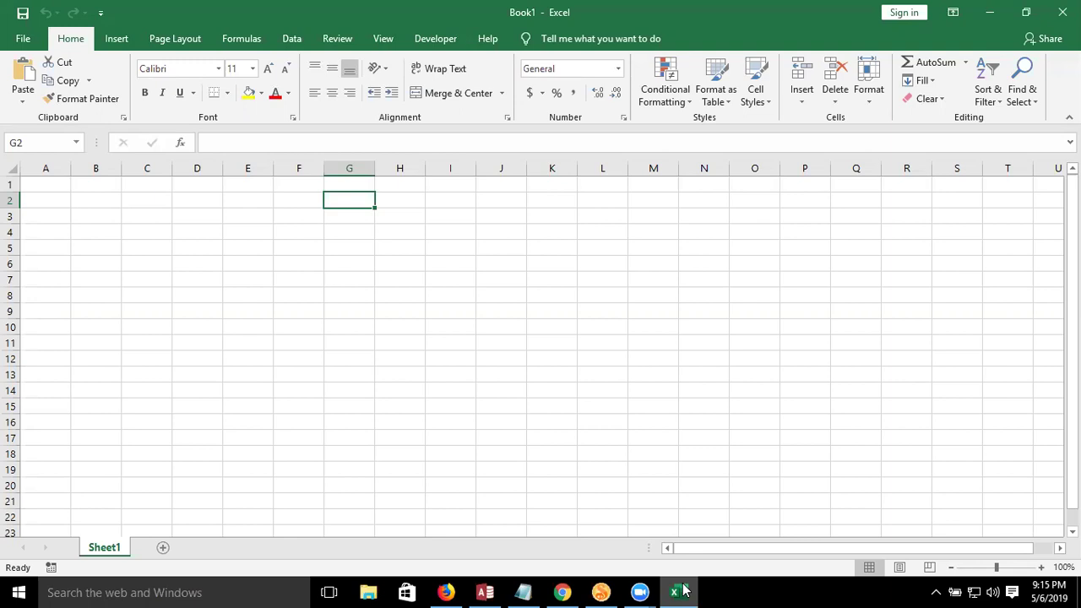
Enter 1 in B2 and 'Data Storage' in C2, then AutoFit column C
left_click(118, 194)
type("1.")
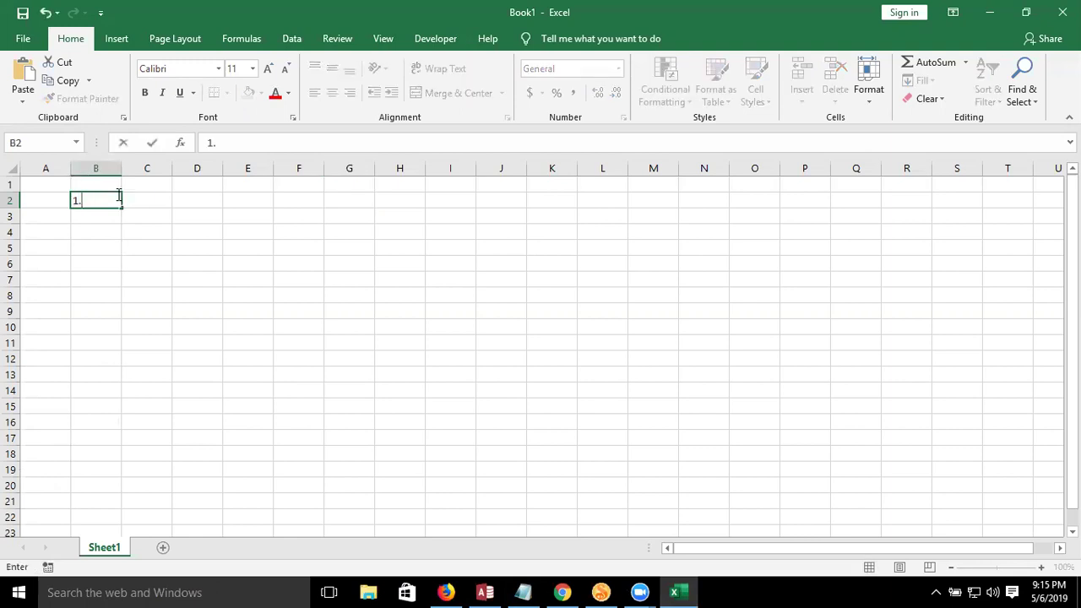
key("Tab")
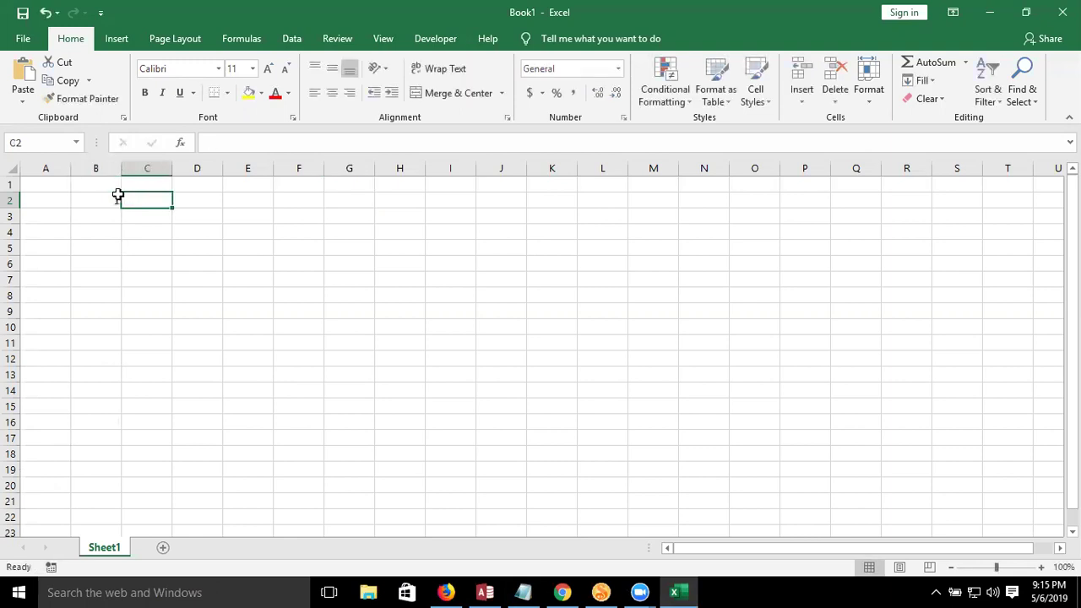
type("Data Storage")
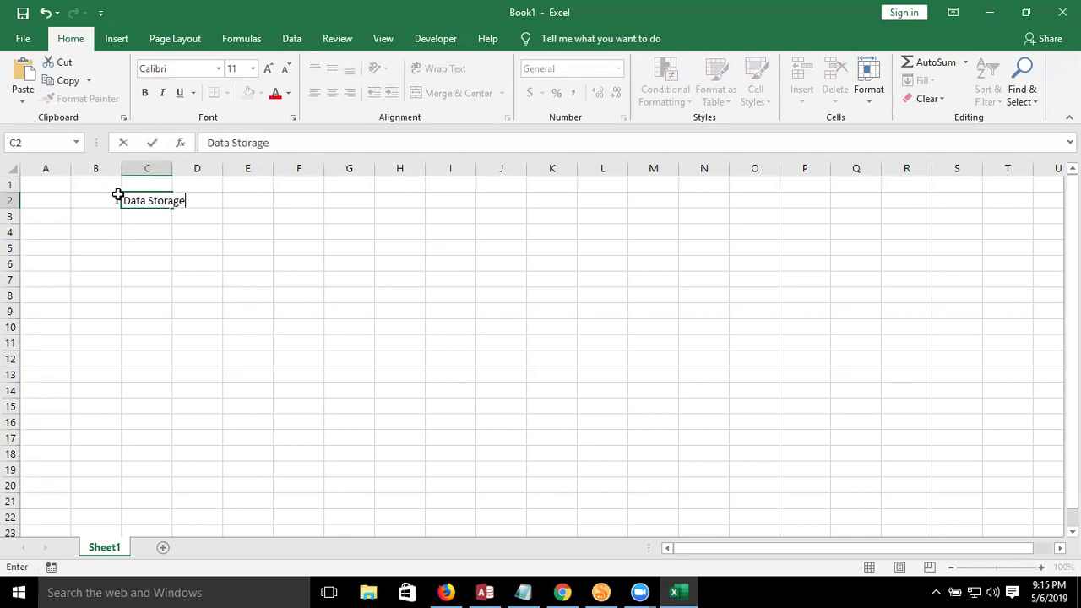
key("Return")
double_click(172, 168)
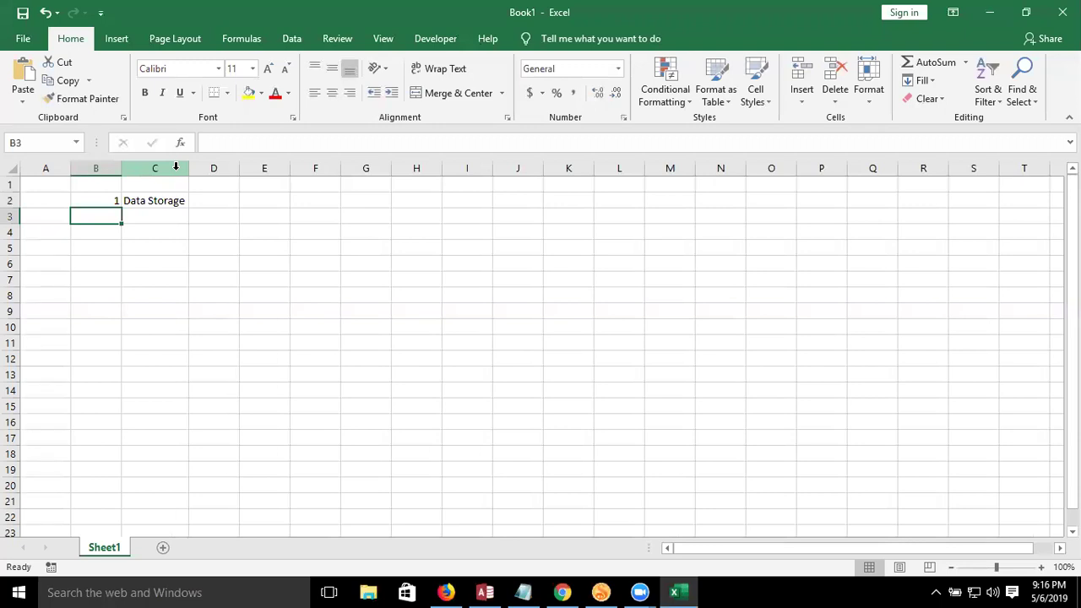
Move through column B with arrow and Ctrl+arrow jumps, ending on cell C3
key("Down")
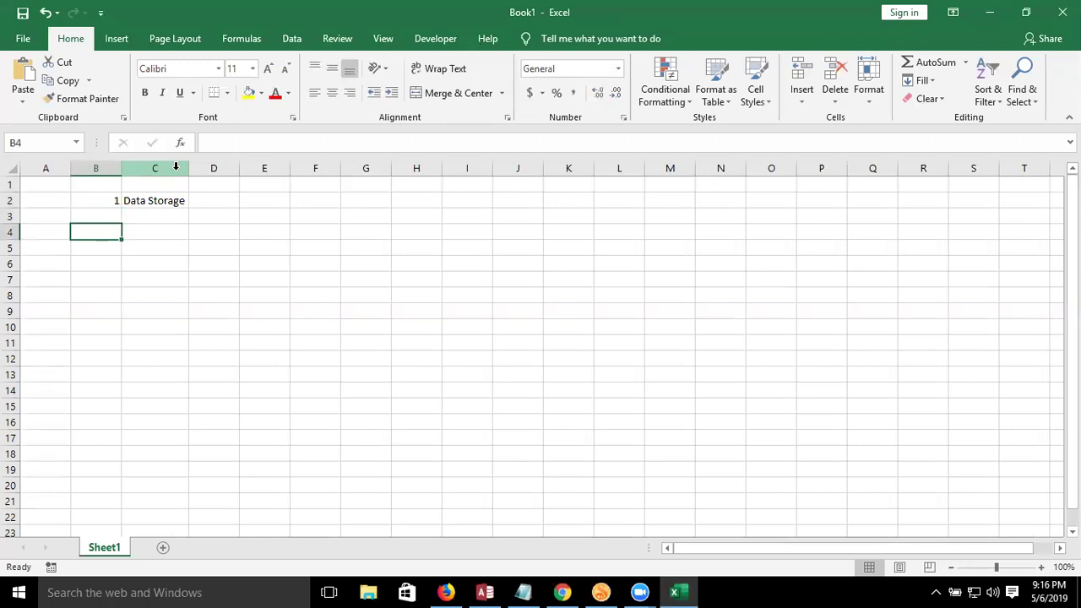
key("ctrl+Down")
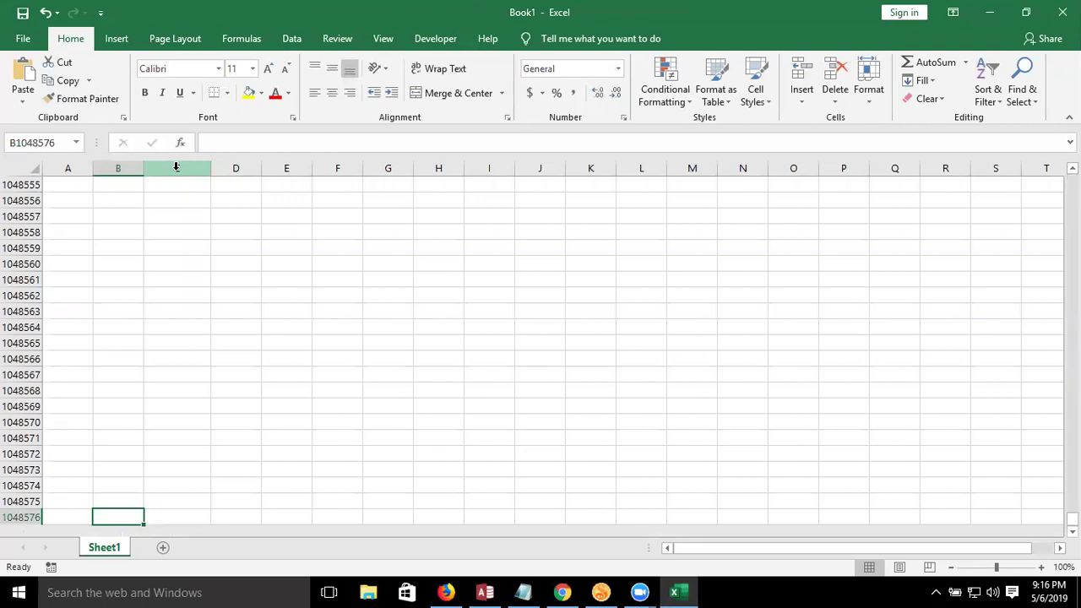
key("ctrl+Up")
key("Down")
key("Down")
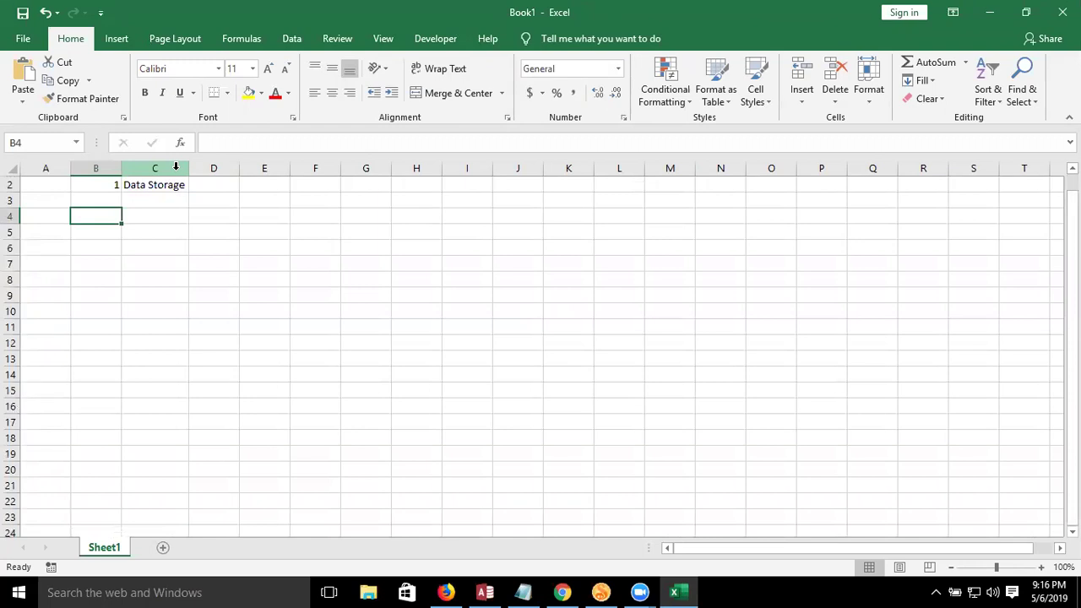
key("Down")
key("Up")
key("Up")
key("Up")
key("Up")
key("Down")
key("Down")
key("Right")
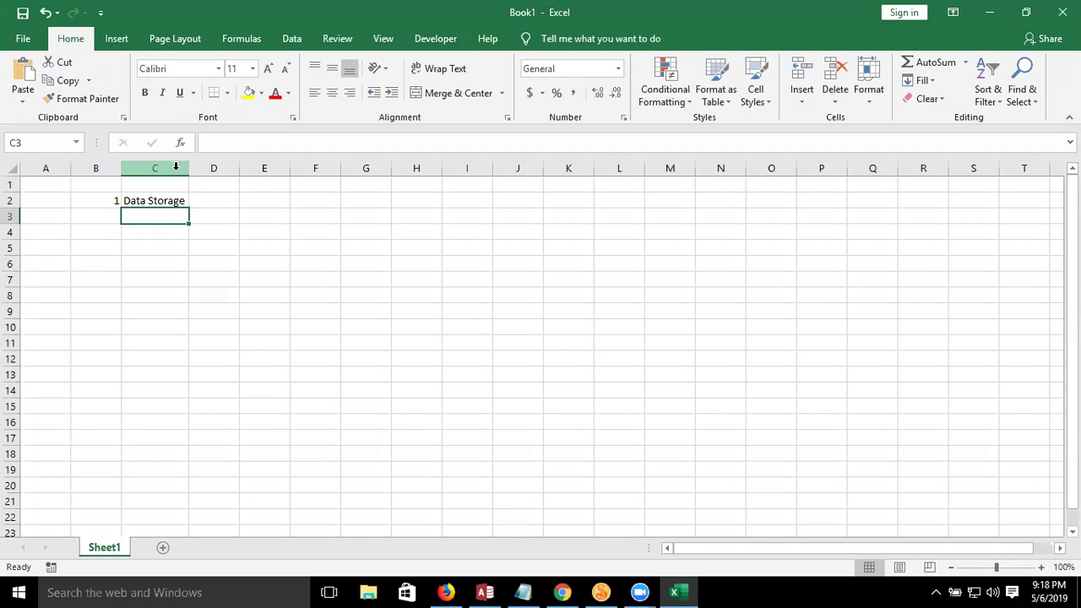
Enter 2 in B3 and 'Calculation' in C3, fixing a typo
key("Left")
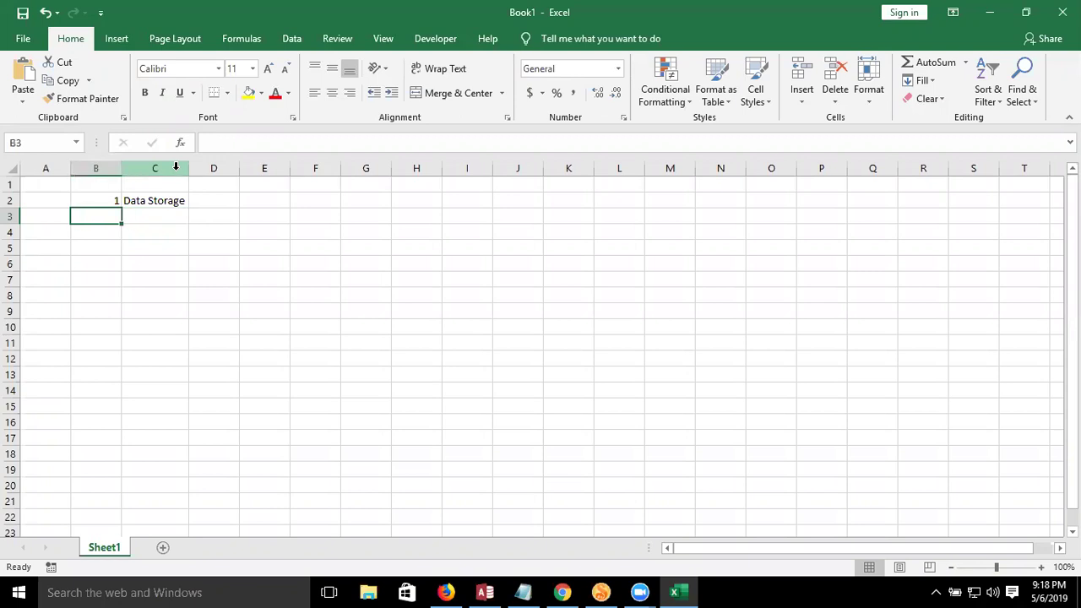
type("2")
key("Tab")
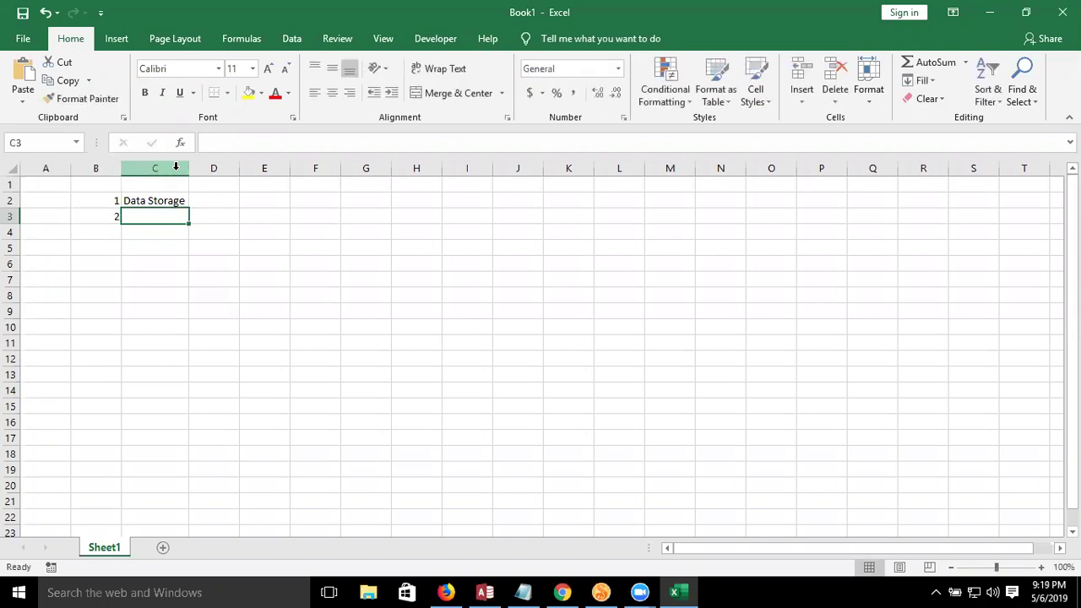
type("Calac")
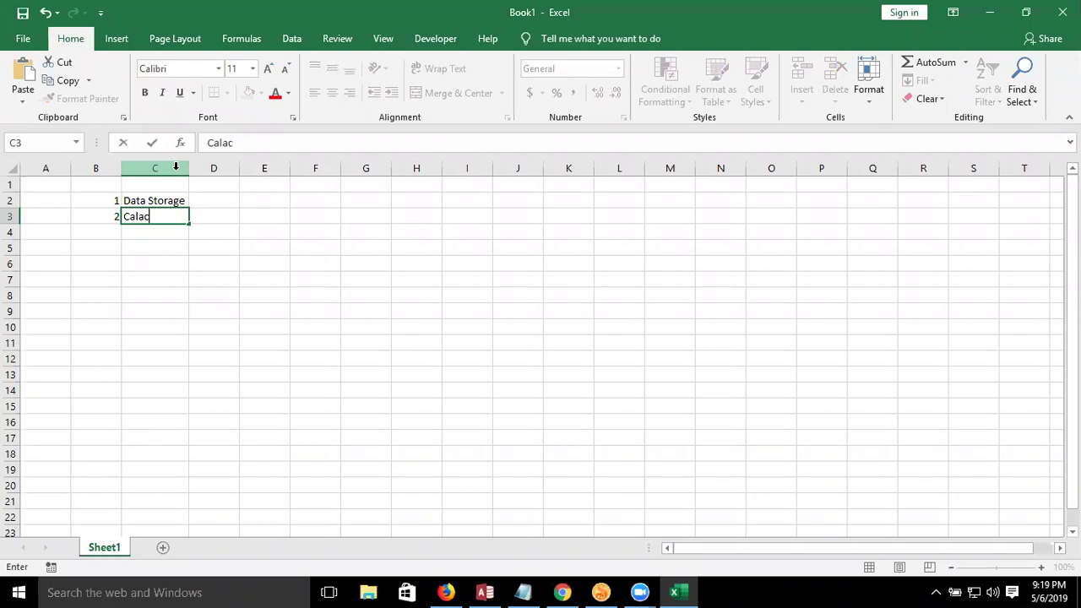
key("BackSpace")
key("BackSpace")
type("culation")
key("Return")
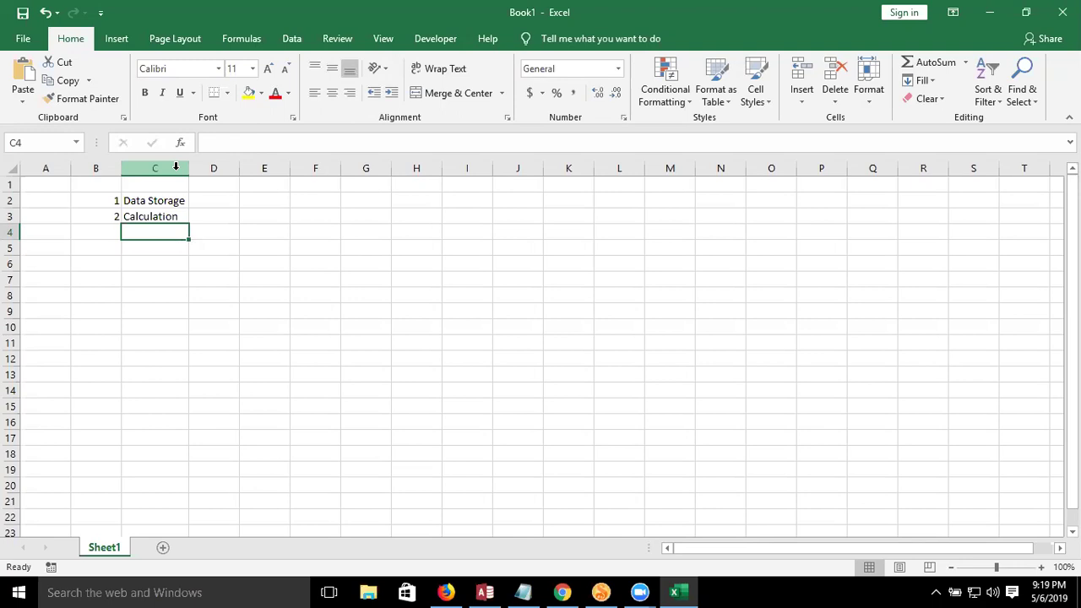
Enter the operators *, + and - in cells F1:F3
key("Right")
key("Right")
key("Up")
key("Up")
key("Up")
key("Right")
type("*")
key("Return")
type("+")
key("Return")
type("-")
key("Return")
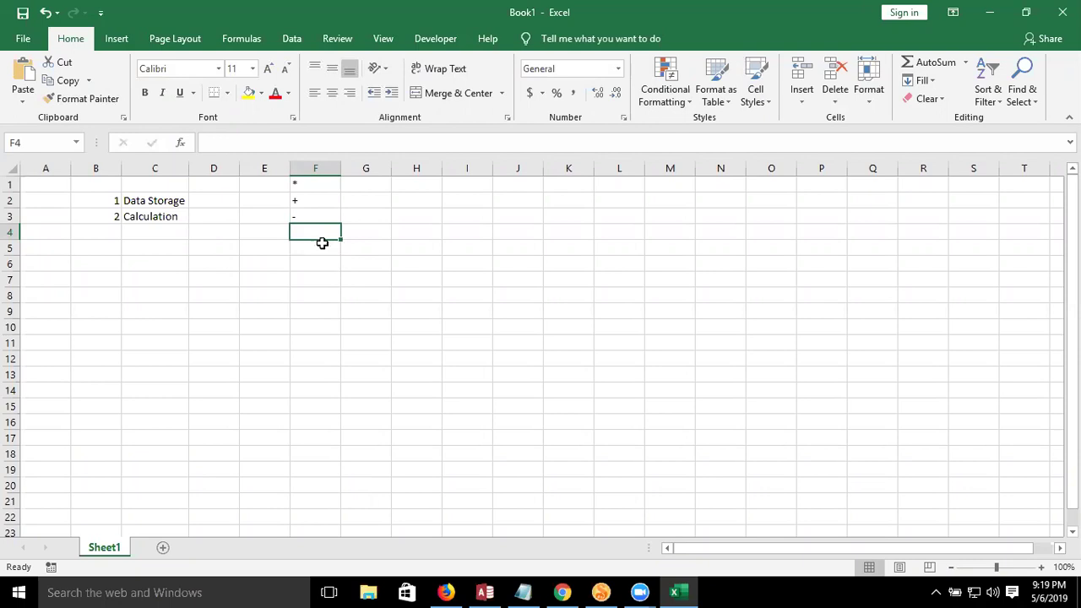
Add headings Q1 and Q2 in G5:H5 with values 20 and 60 beneath
left_click(382, 264)
left_click(365, 248)
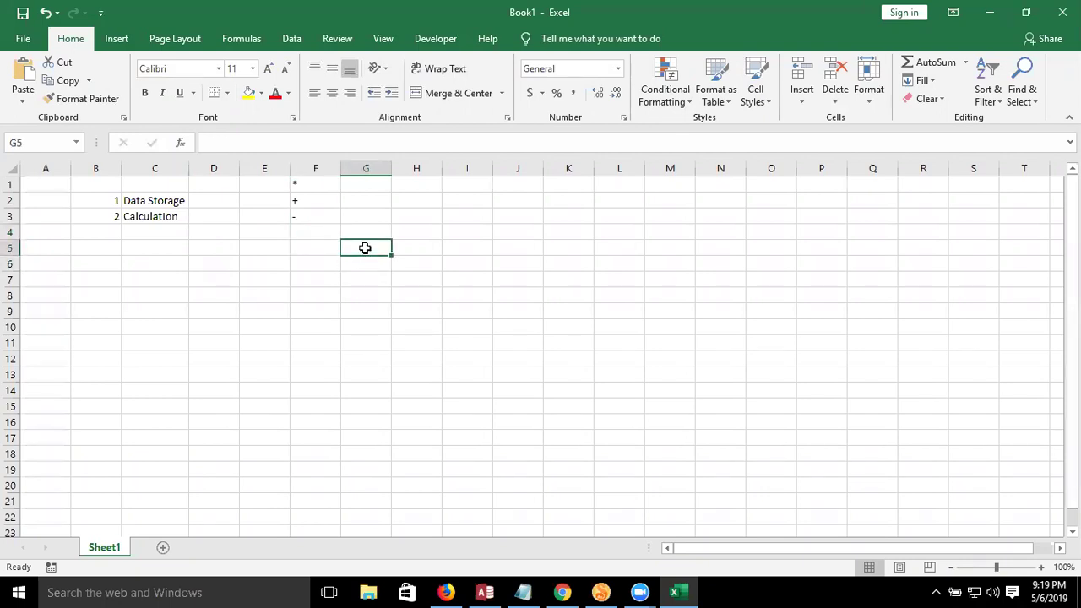
type("Q1")
key("Return")
type("2")
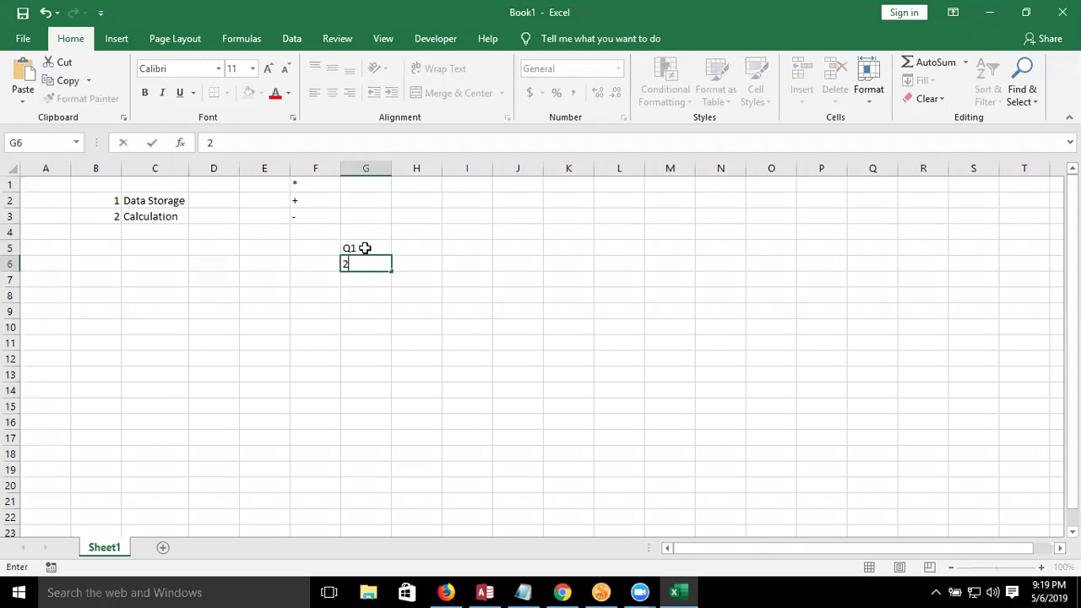
type("0")
key("Up")
key("Right")
type("Q")
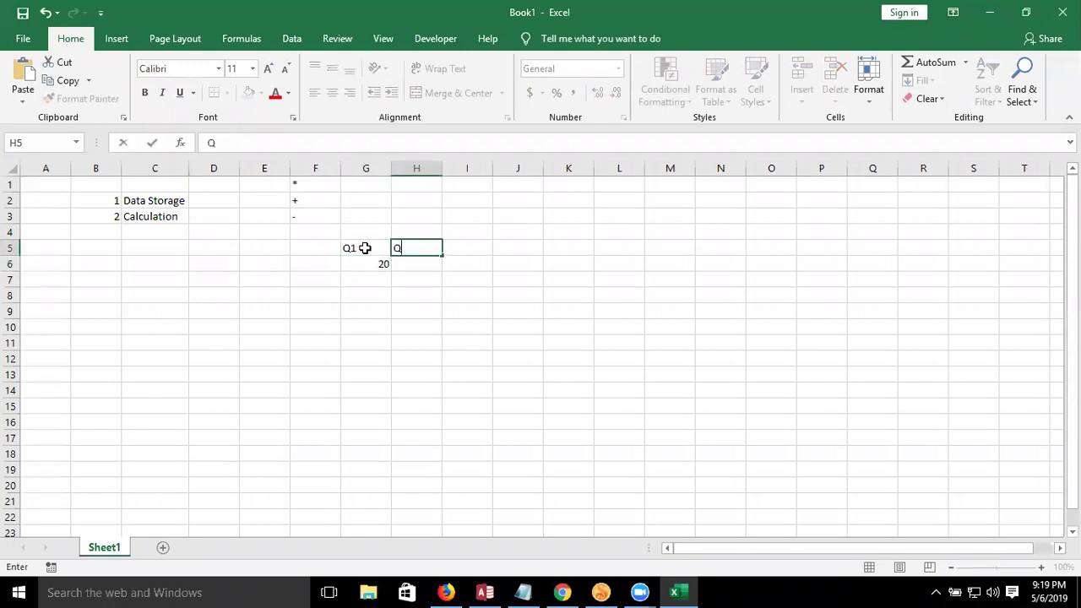
type("2")
key("Return")
type("60")
key("Return")
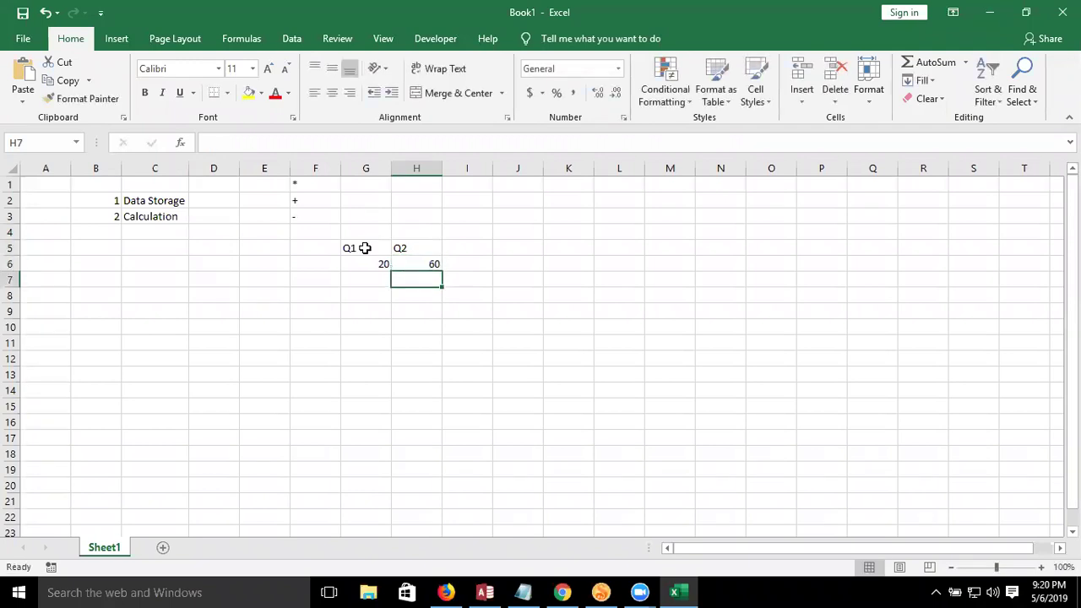
Add the Gr heading in I5 and begin writing Q2 in red screen ink
key("Up")
key("Right")
key("Up")
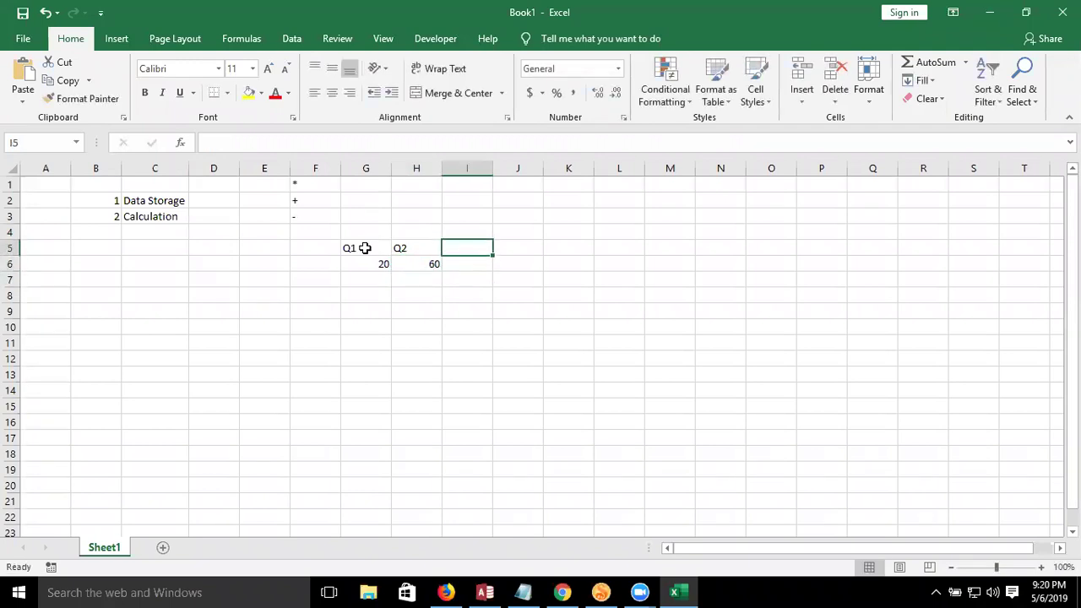
type("Gr")
key("Return")
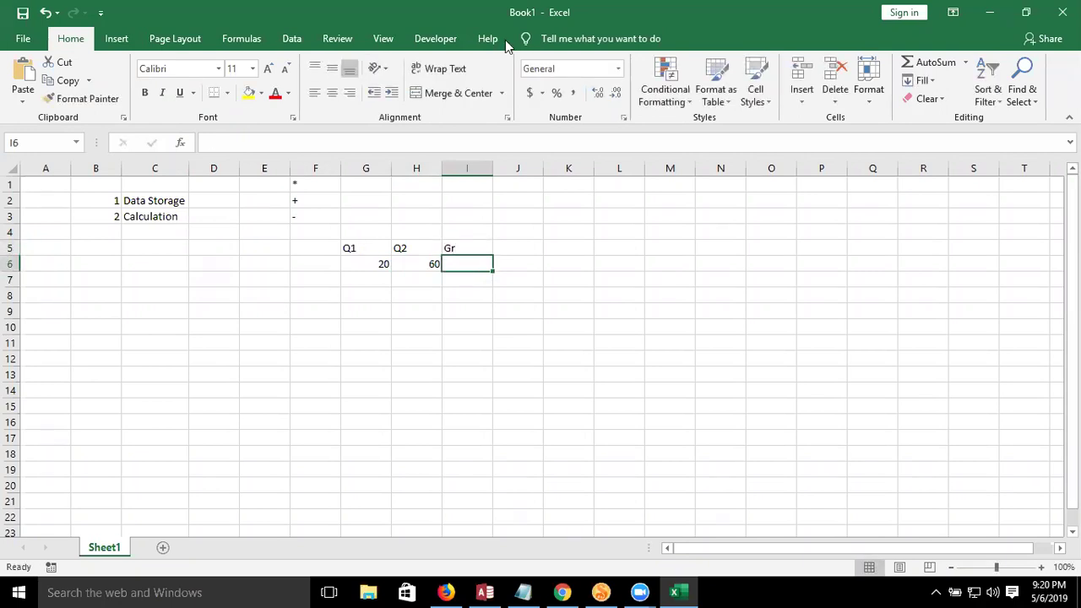
key("ctrl+2")
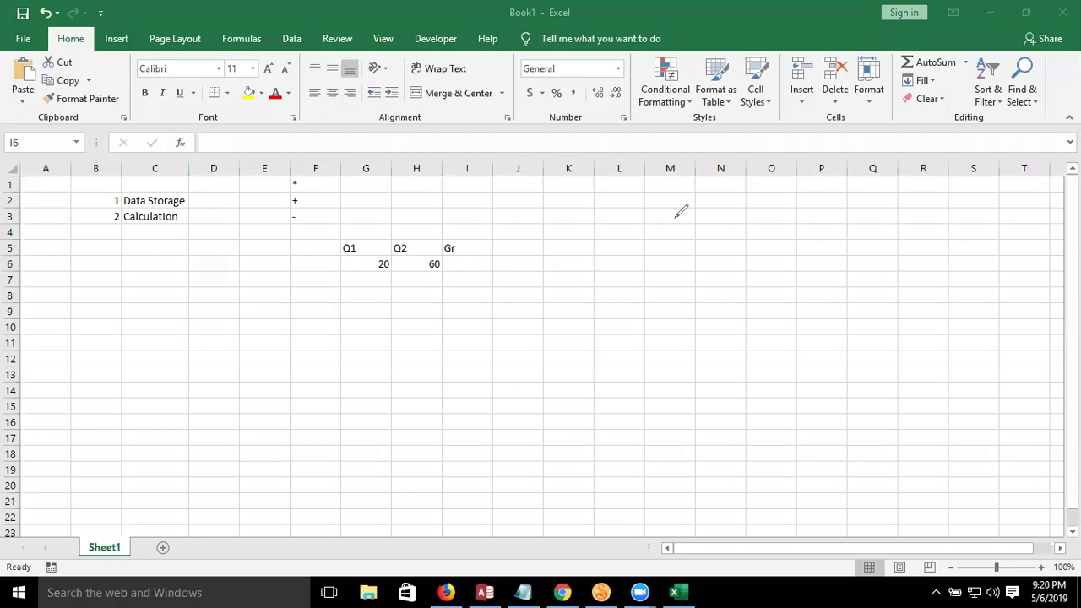
mouse_move(603, 216)
left_mouse_down()
mouse_move(578, 257)
mouse_move(625, 237)
mouse_move(624, 225)
mouse_move(650, 260)
mouse_move(666, 225)
left_mouse_up()
Finish the red-ink sketch: Q2 − Q1 above a division line with Q1 beneath
mouse_move(711, 188)
left_mouse_down()
mouse_move(701, 224)
mouse_move(713, 190)
mouse_move(764, 203)
left_mouse_up()
left_click_drag(601, 307, 796, 201)
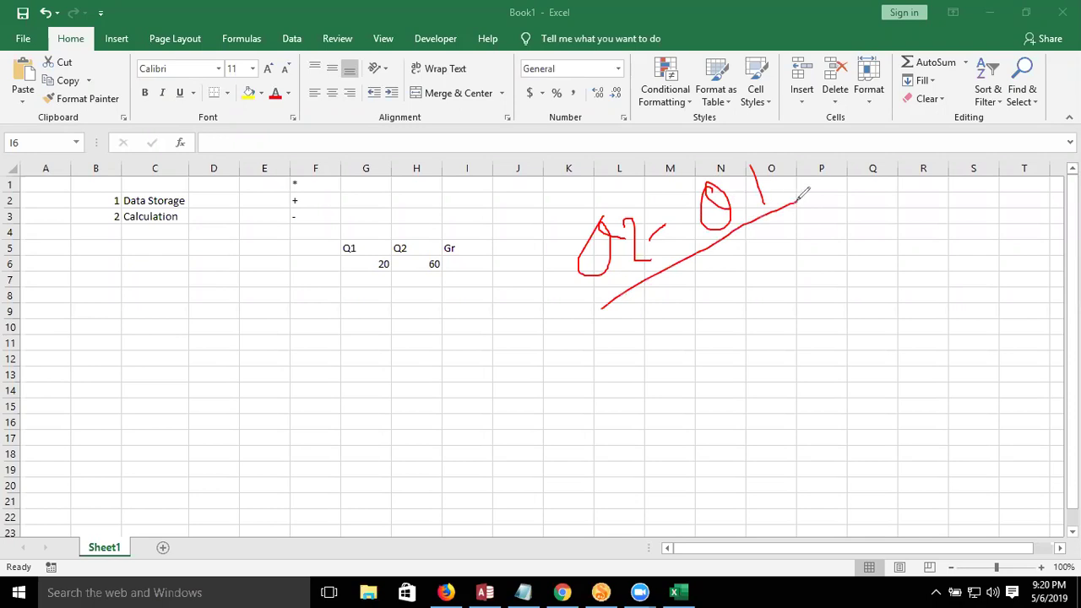
left_click_drag(708, 286, 750, 312)
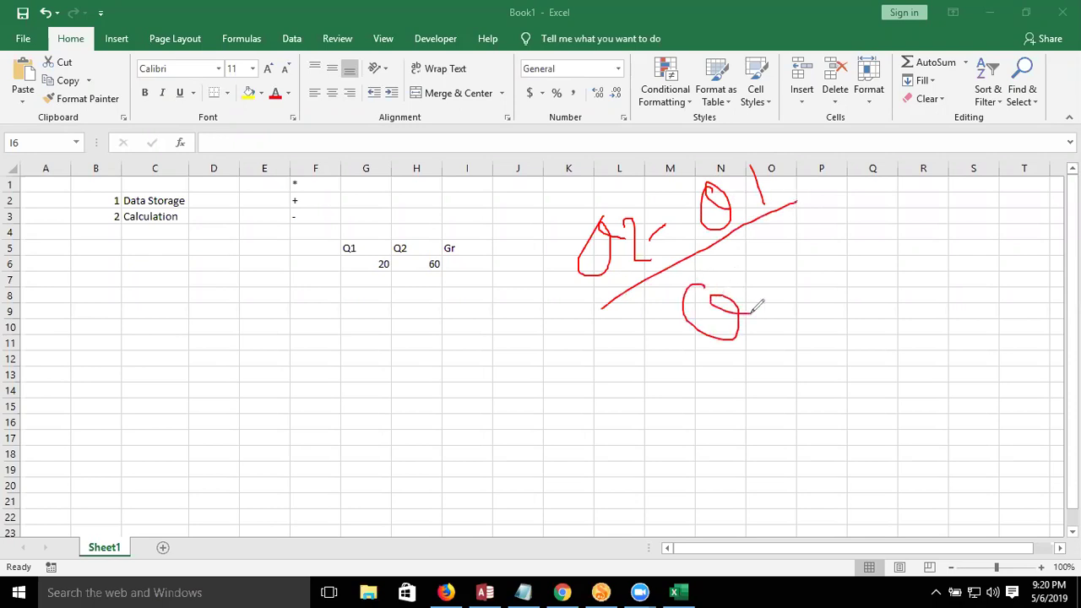
left_click_drag(757, 270, 780, 314)
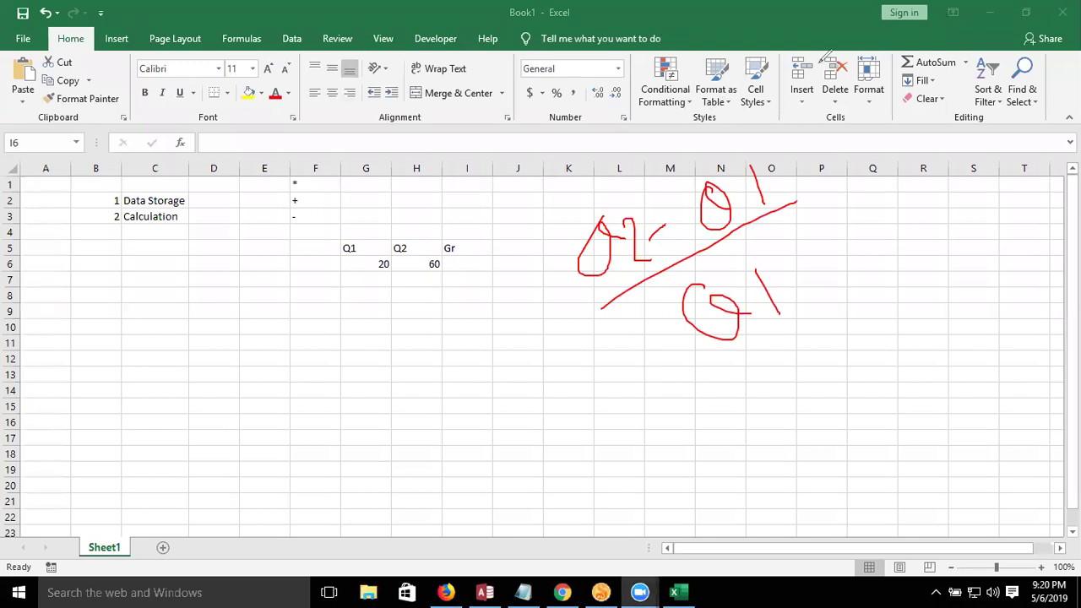
Build the growth formula in I6 referencing H6 minus G6 divided by H6
left_click(476, 267)
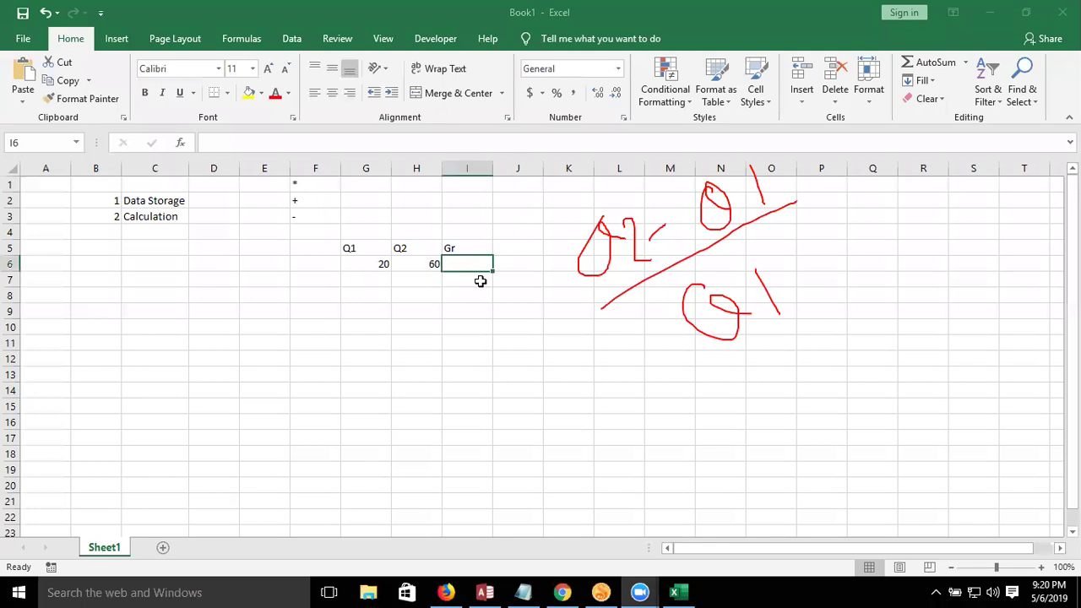
type("=")
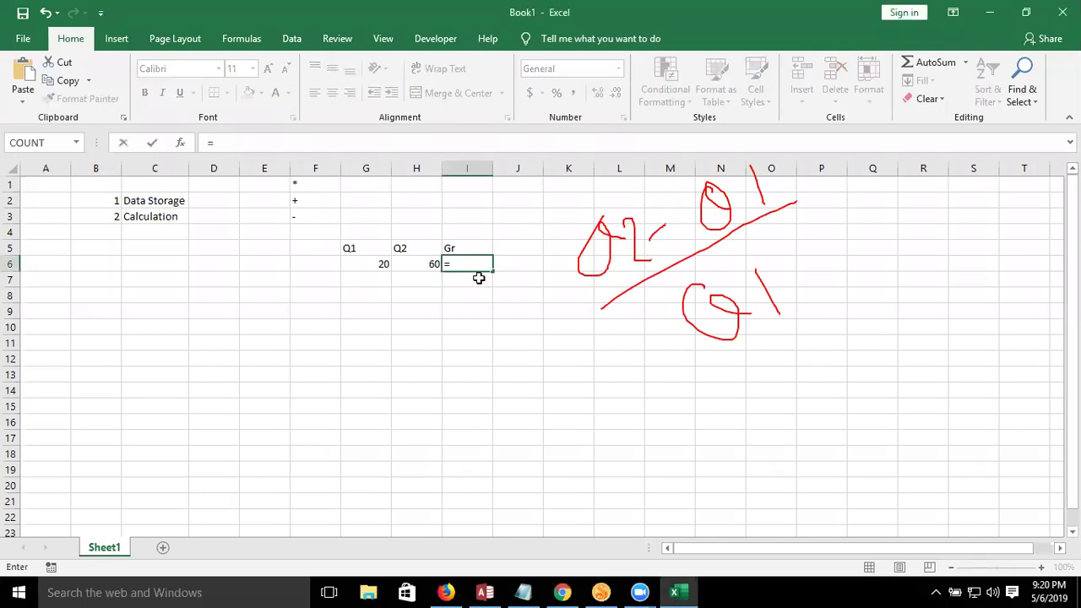
key("Left")
type("-")
key("Down")
key("Down")
key("Left")
key("Left")
key("Up")
key("Up")
type("/")
key("Left")
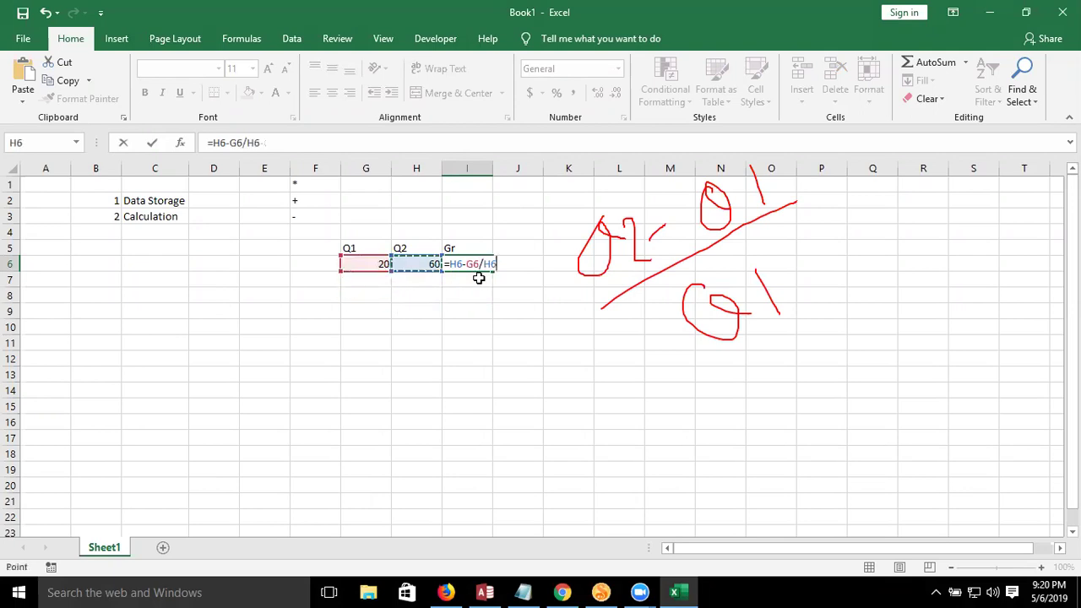
Add parentheses so I6 reads =(H6-G6)/H6 and commit it
left_click(450, 264)
type("(")
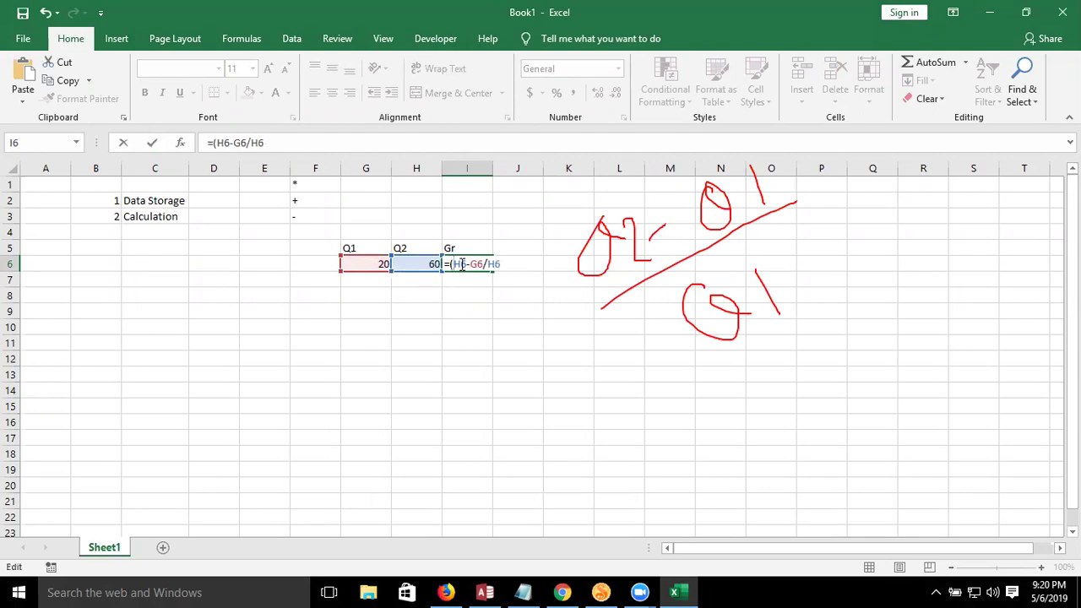
left_click(483, 265)
type(")")
key("Return")
Format I6 as a percentage showing 67% and erase the red screen ink
left_click(480, 264)
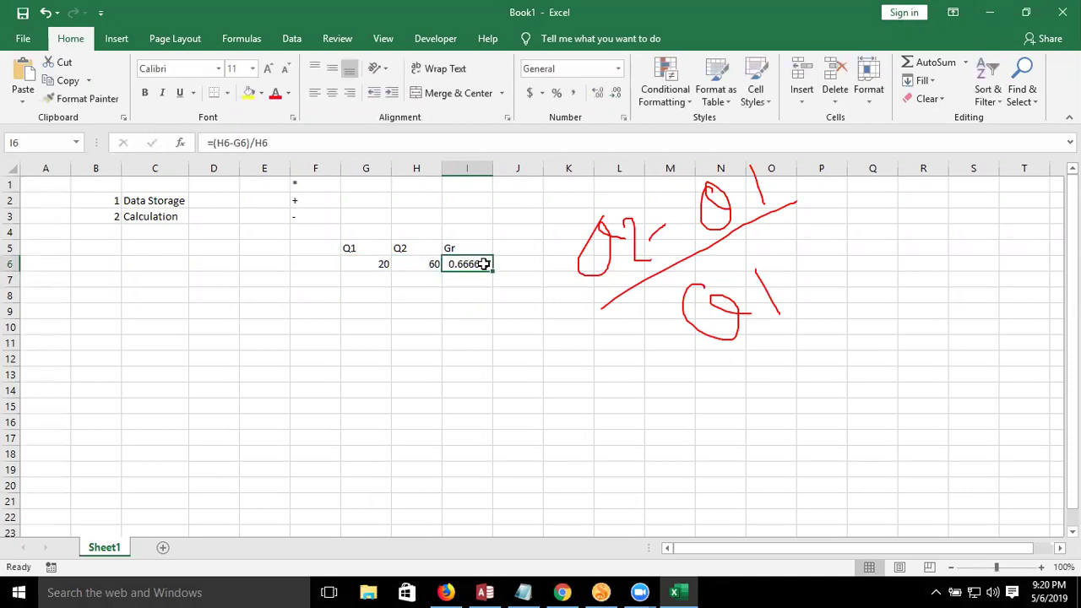
left_click(555, 94)
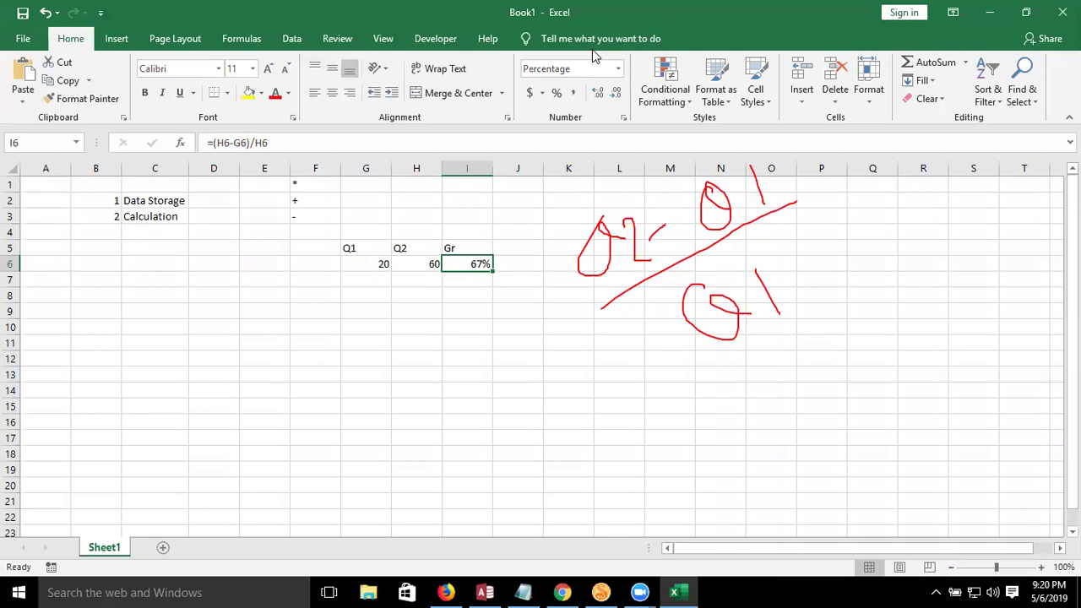
key("ctrl+2")
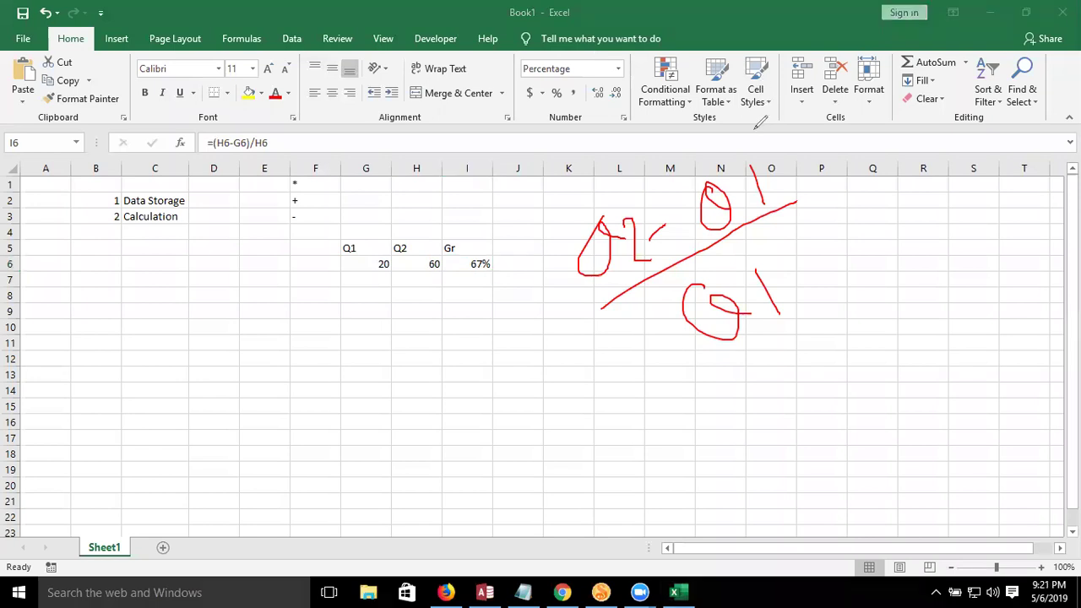
key("e")
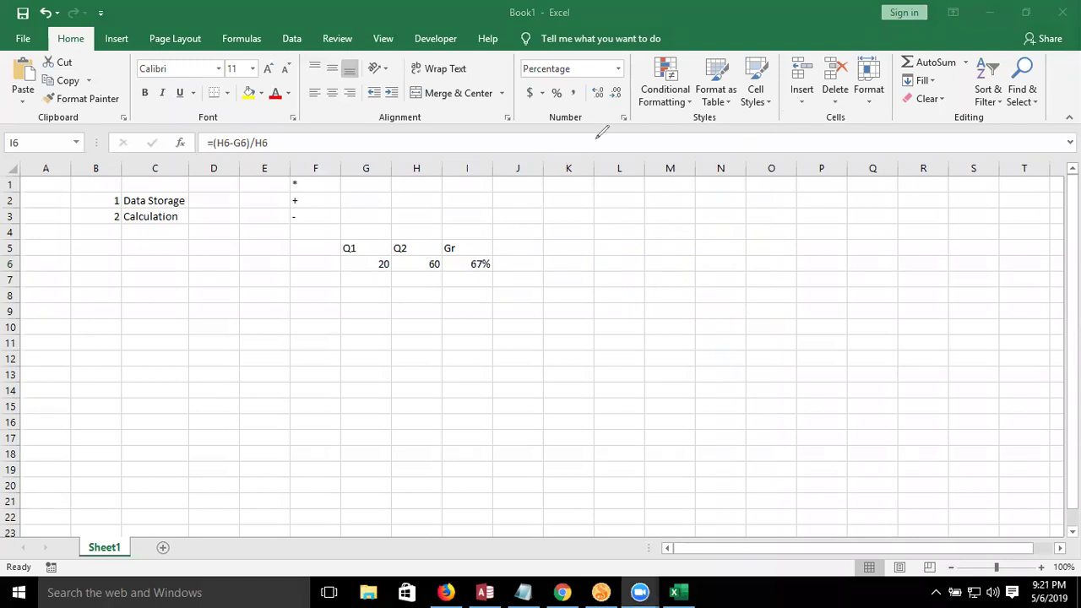
Select the Gr heading and its 67% value in column I
left_click(471, 260)
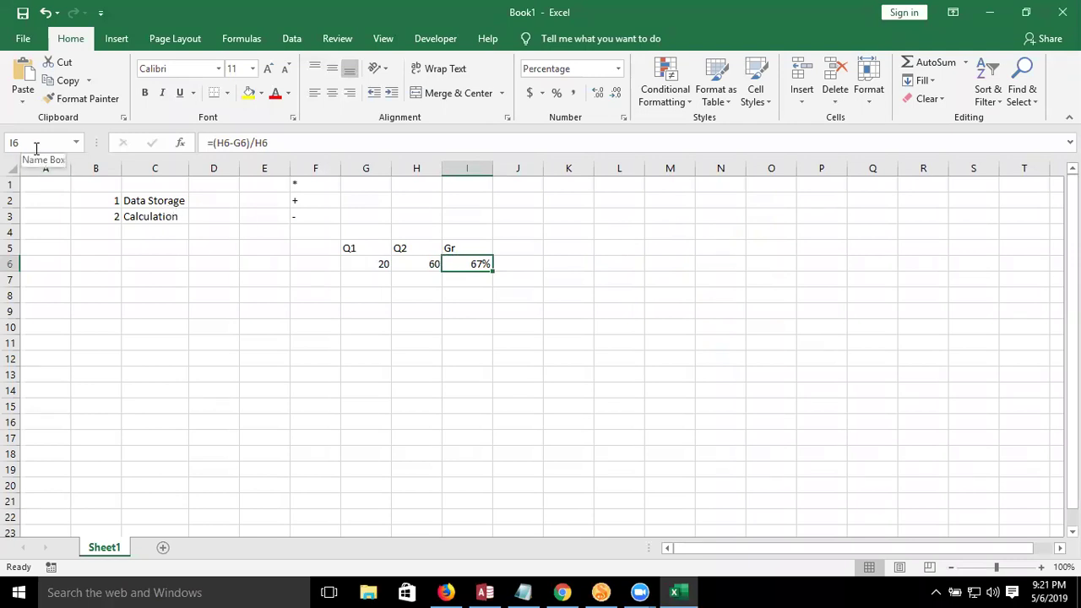
left_click(476, 182)
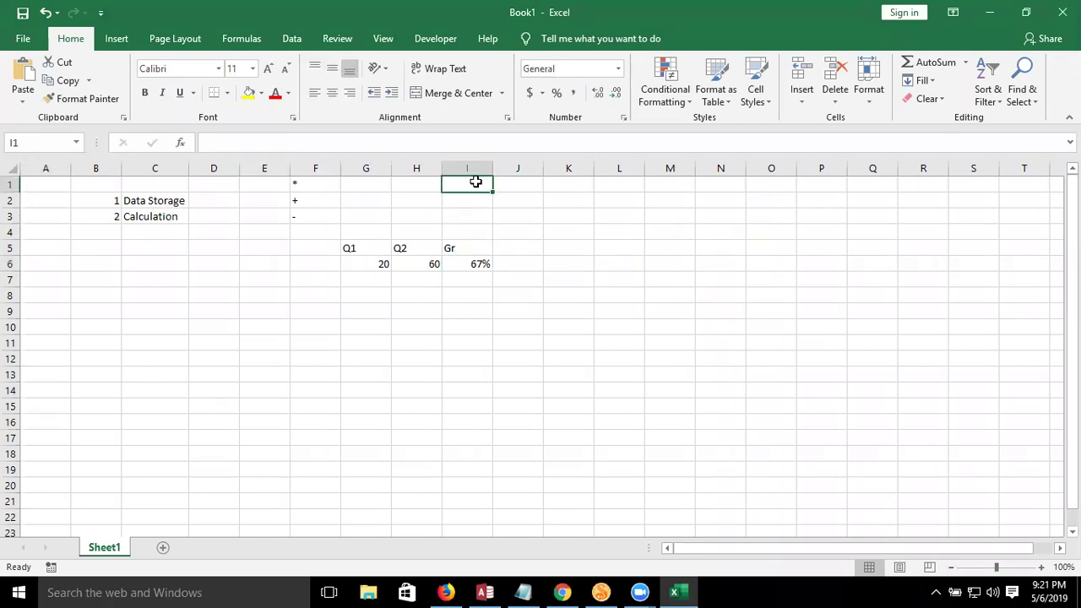
left_click(475, 172)
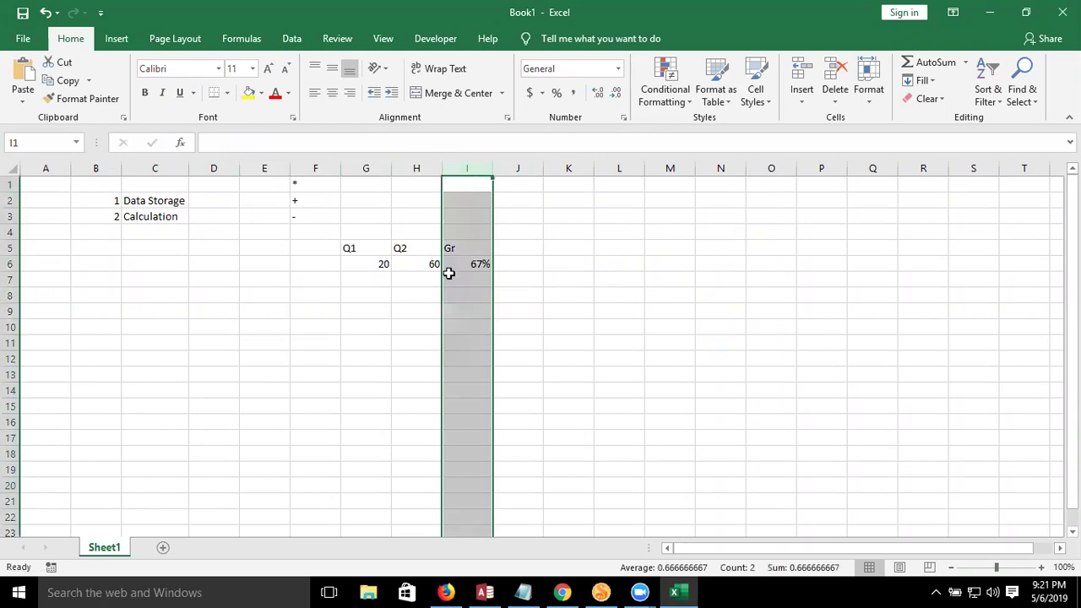
left_click(467, 249)
left_click_drag(467, 249, 475, 269)
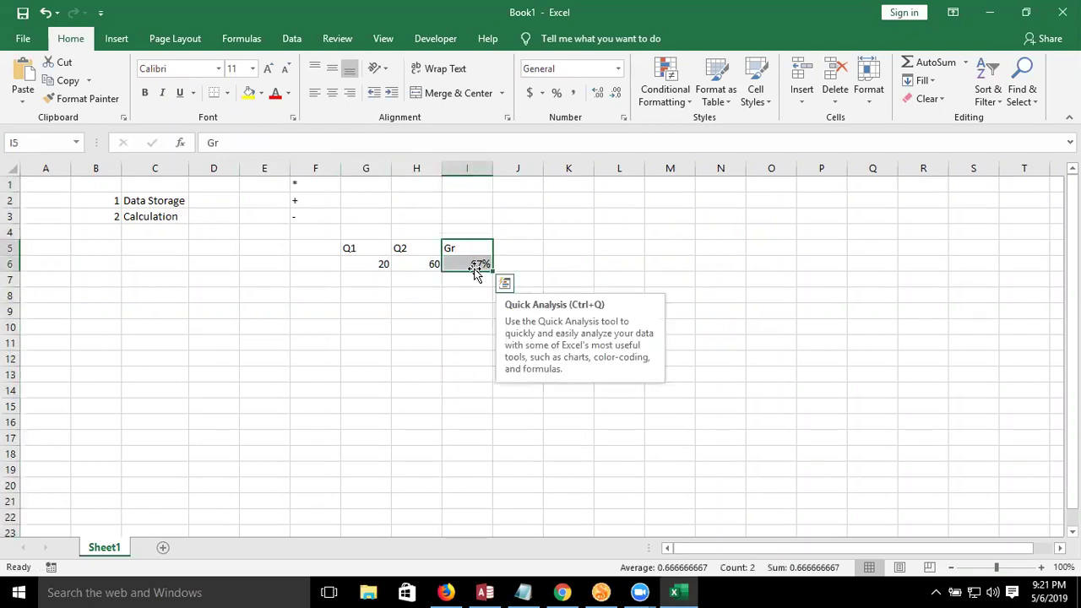
Enter 3 in B4 and 'Analysis' in C4 as the list's third item
key("Left")
key("Left")
key("Left")
key("Left")
key("Left")
key("Up")
key("Up")
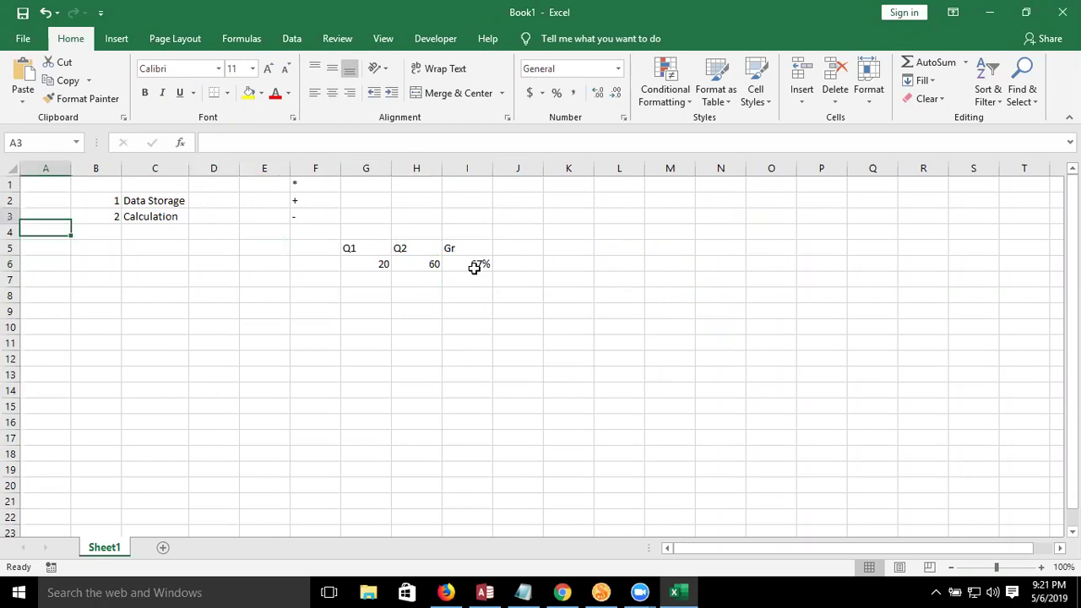
key("Right")
key("Down")
type("3")
key("Return")
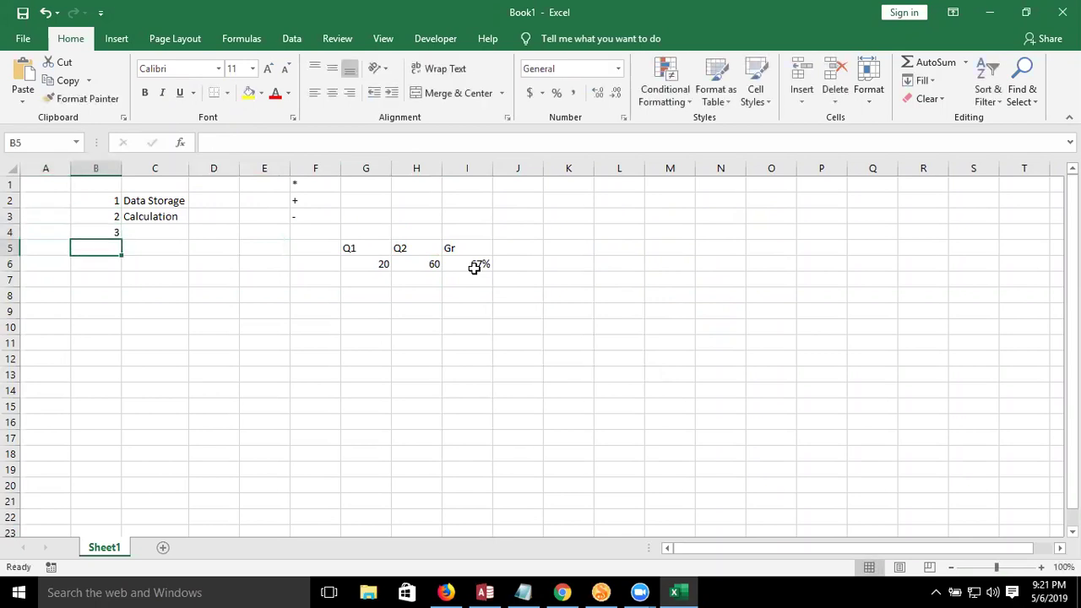
key("Up")
key("Right")
type("A")
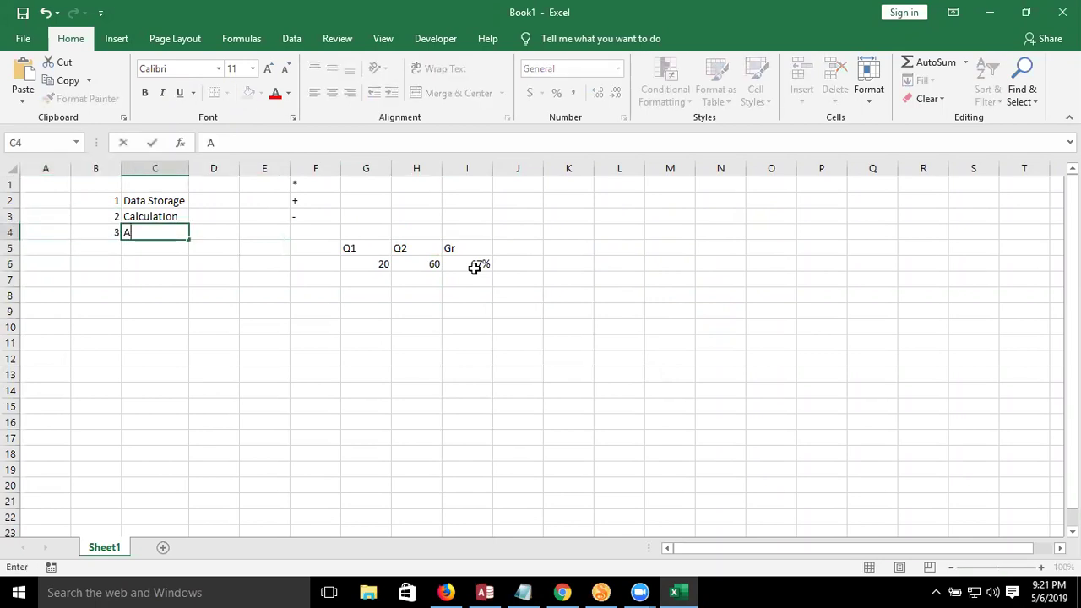
type("na")
type("l")
type("ysis")
key("Return")
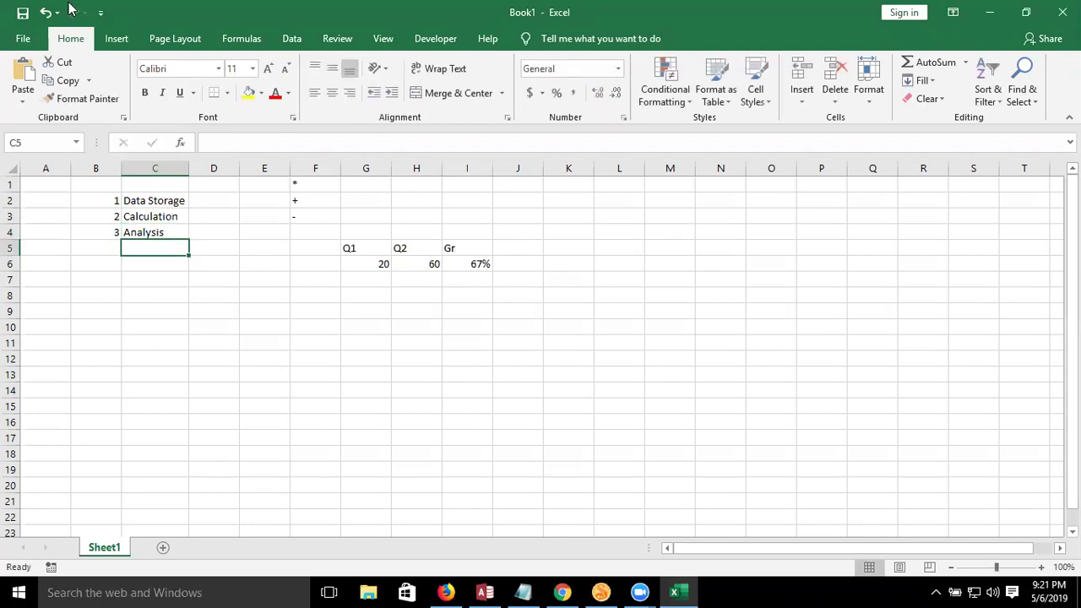
Open the Sumif_Project workbook from the recent files list
left_click(23, 44)
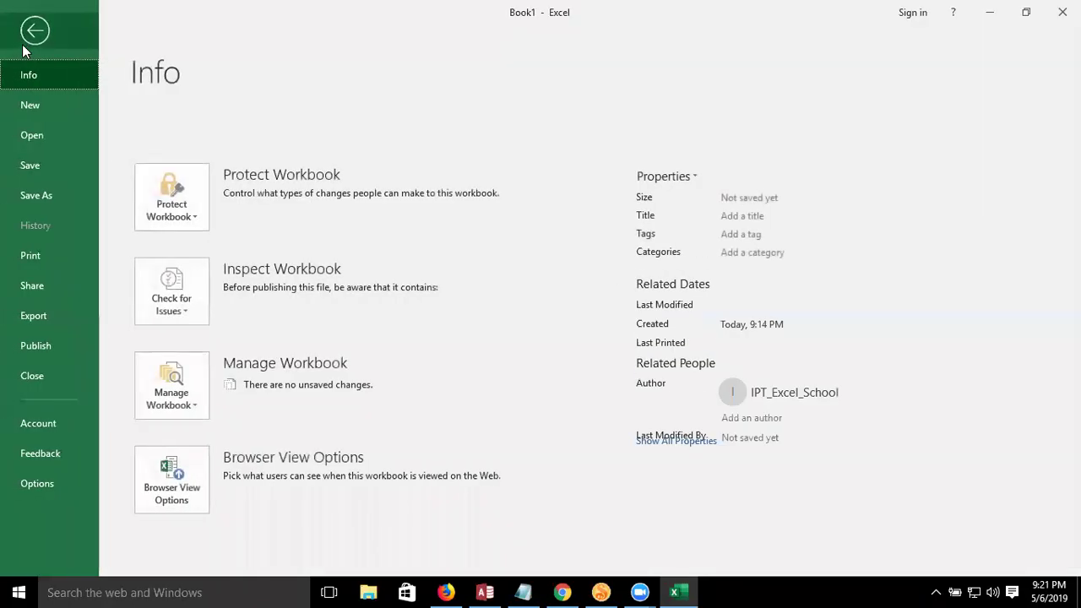
left_click(32, 135)
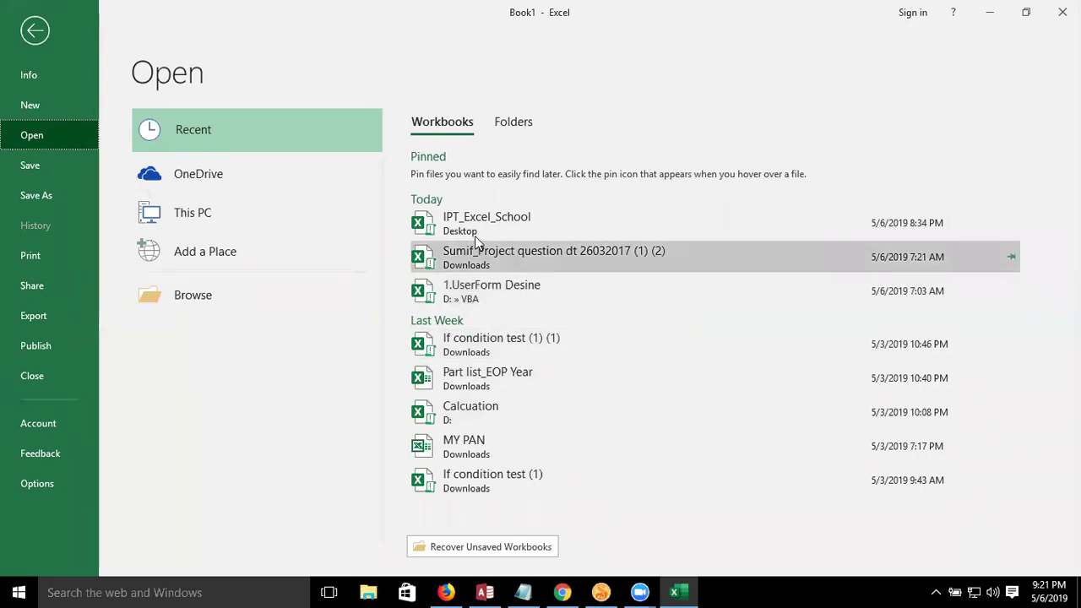
left_click(490, 261)
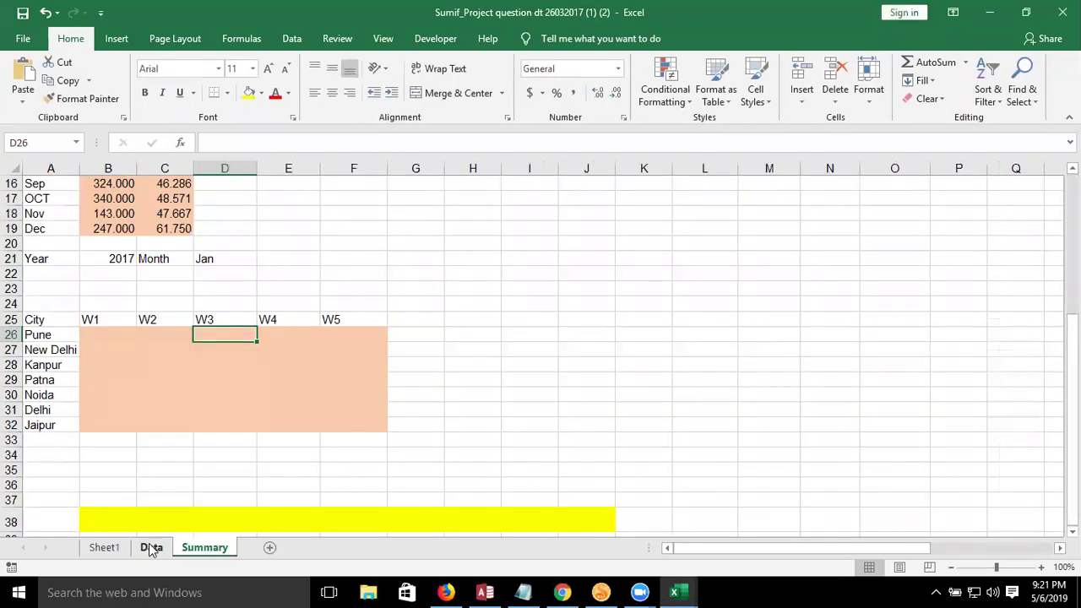
On the Data sheet, select the whole table from A1 to E3406
left_click(150, 547)
left_click(76, 281)
left_click(53, 183)
key("ctrl+c")
key("Escape")
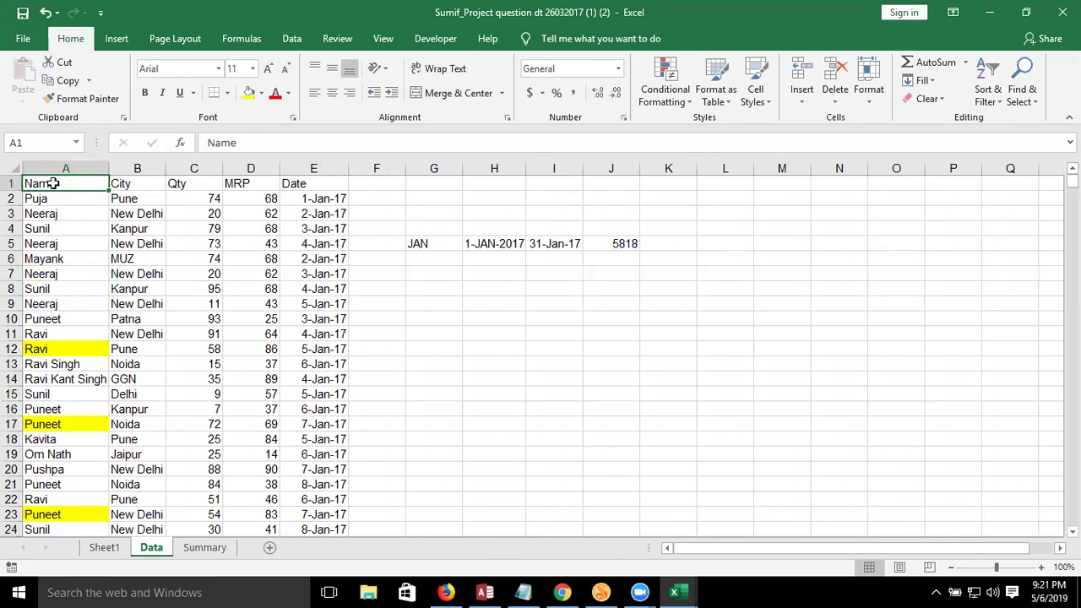
key("ctrl+shift+Right")
key("Right")
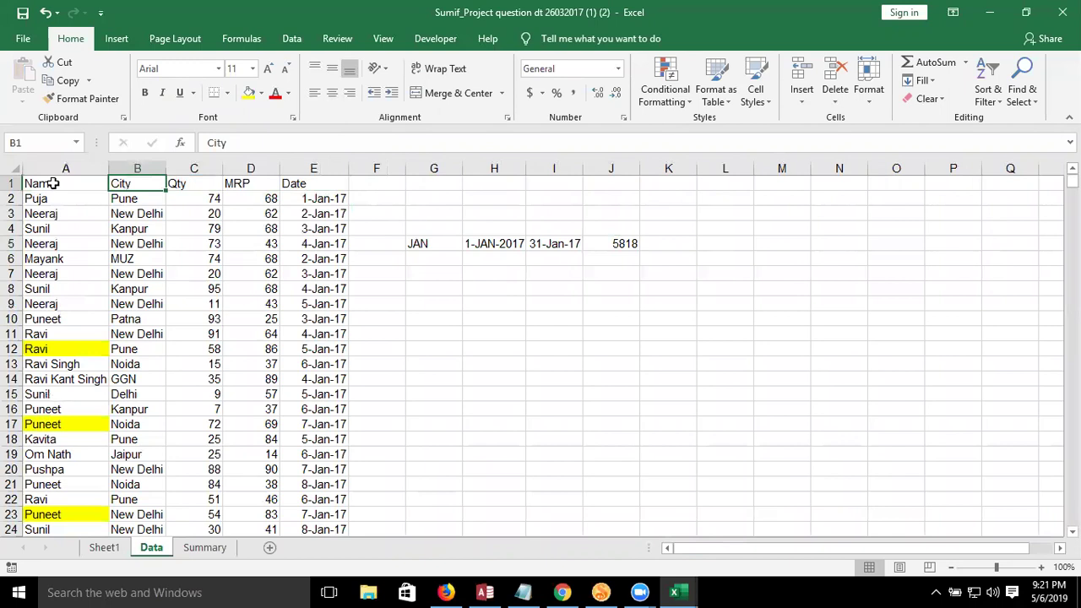
key("Right")
key("Right")
key("ctrl+shift+Down")
key("Left")
key("Left")
key("Left")
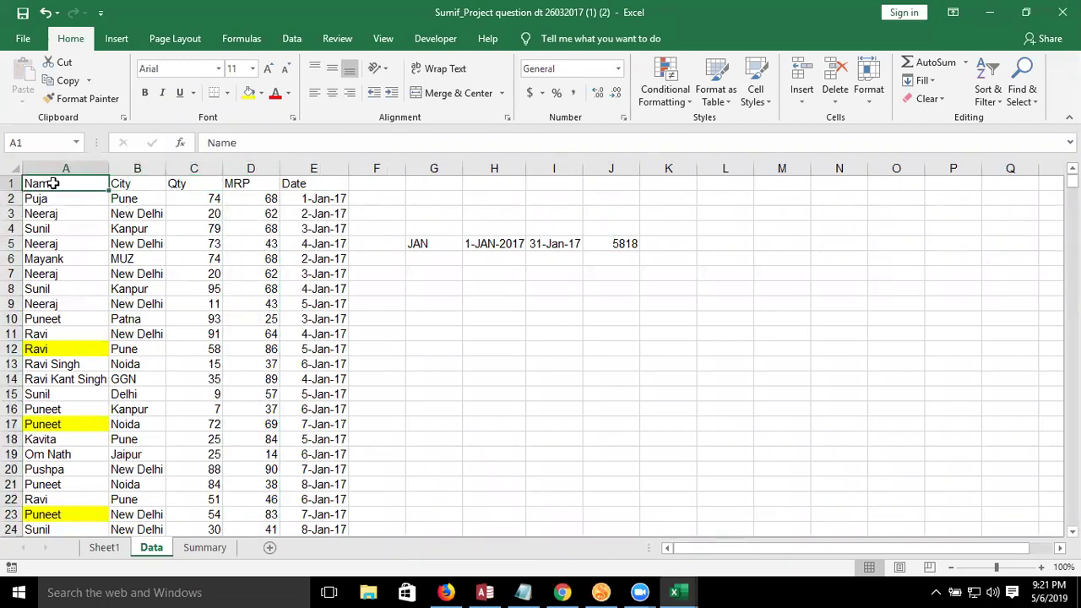
key("ctrl+shift+Right")
key("ctrl+shift+Down")
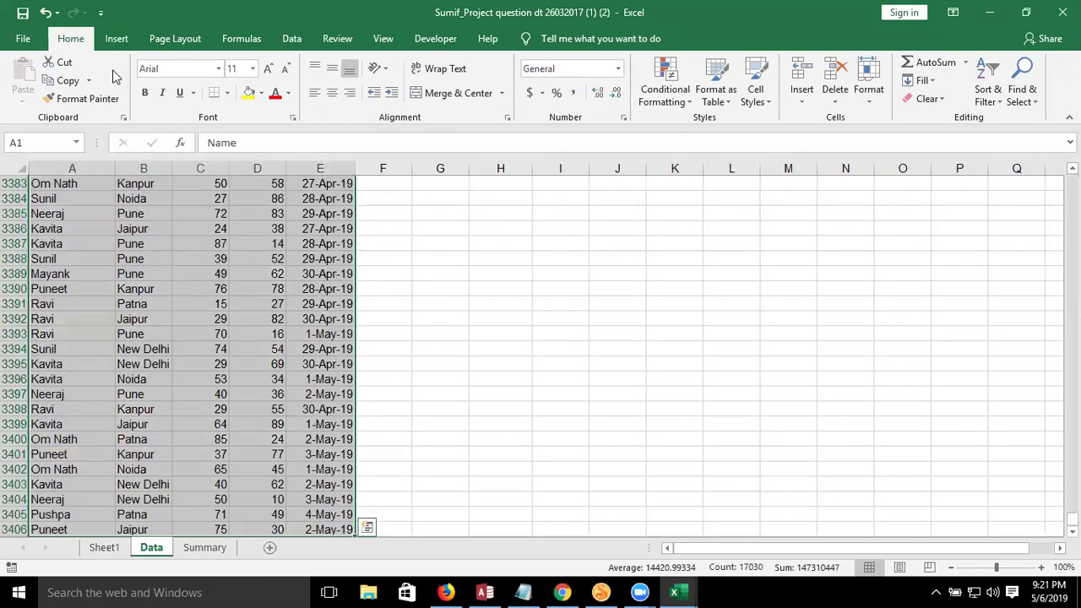
Insert a PivotTable from the selected data range on a new worksheet
left_click(116, 39)
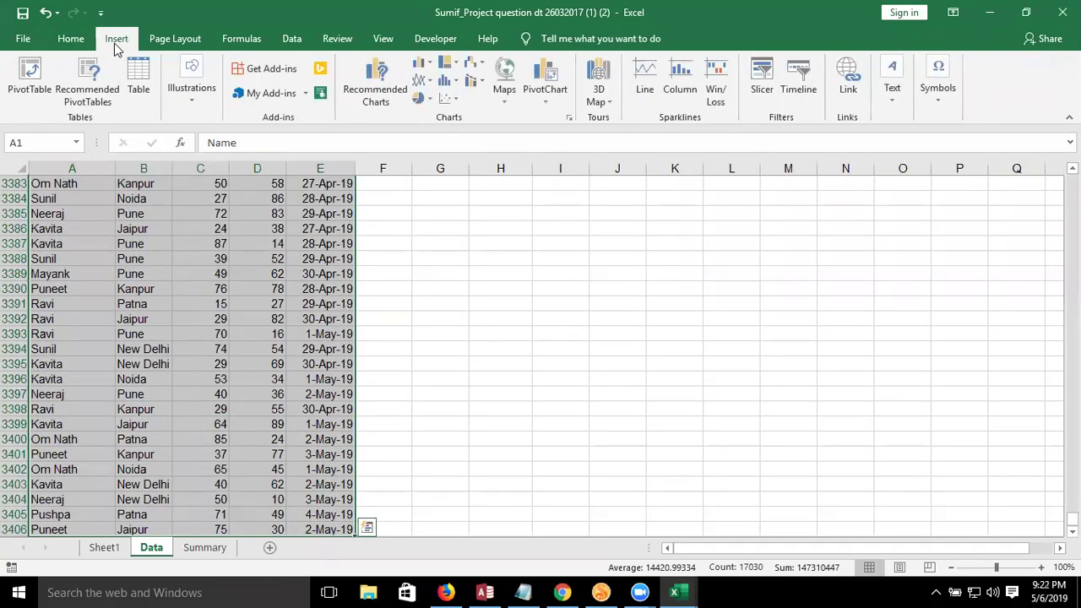
left_click(30, 81)
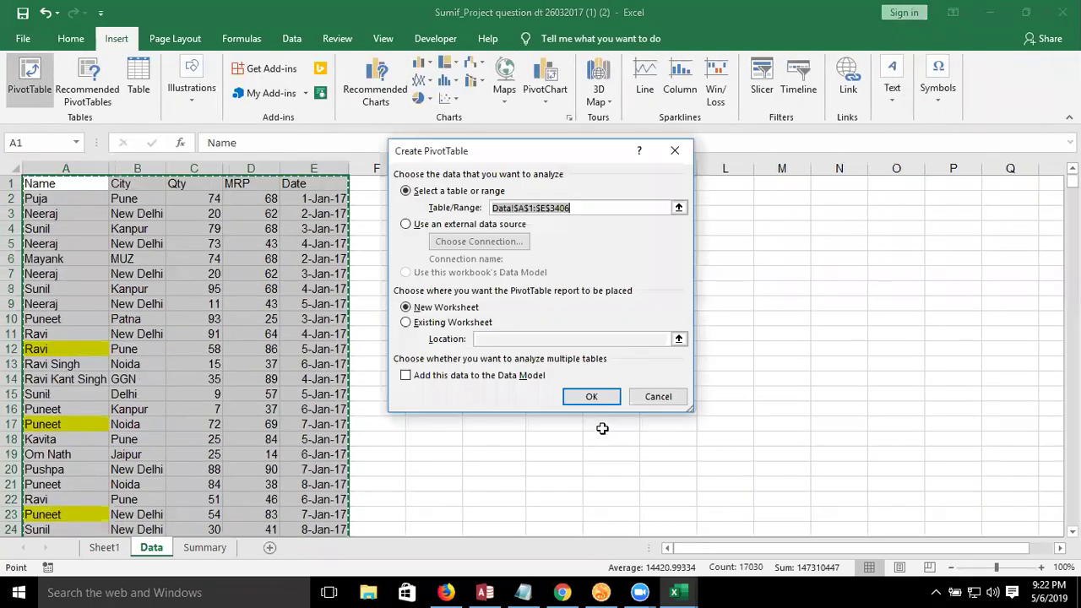
left_click(594, 397)
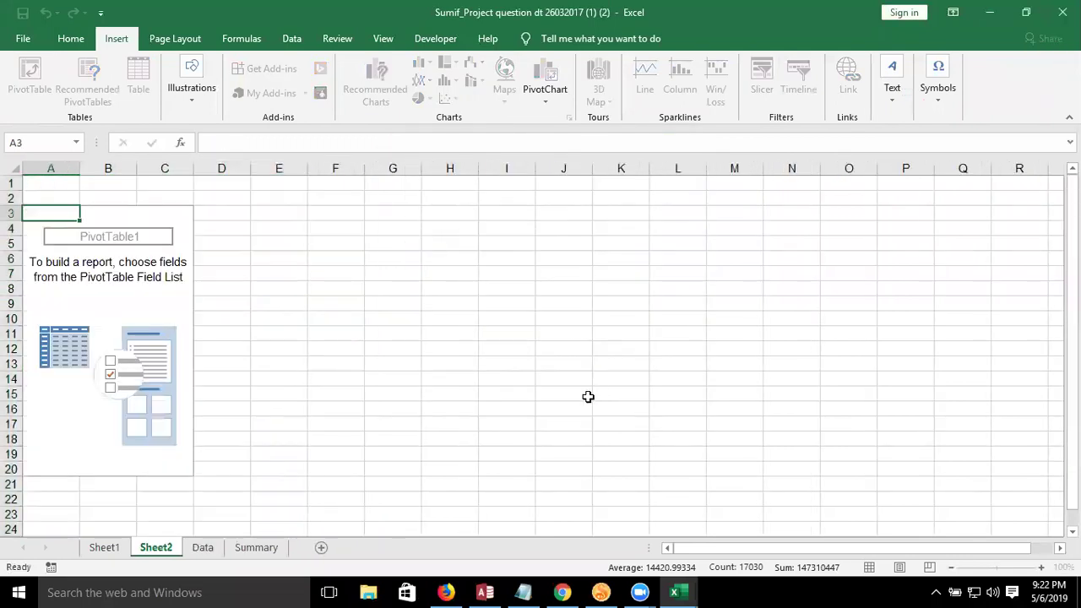
left_click(138, 316)
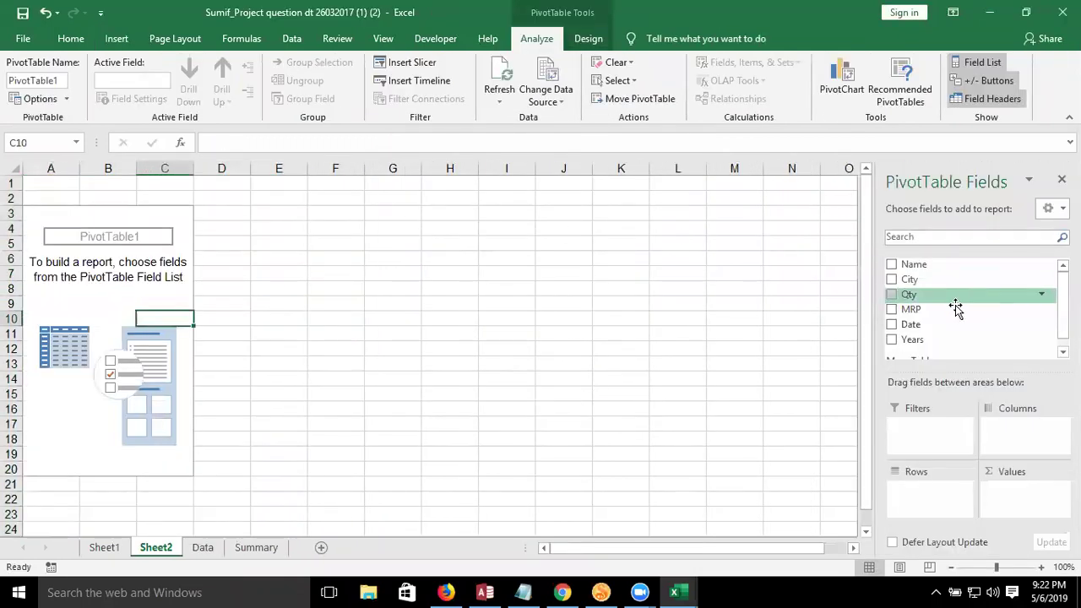
Put MRP in Values and City in Rows, summarizing MRP by Average
left_click_drag(925, 312, 1042, 499)
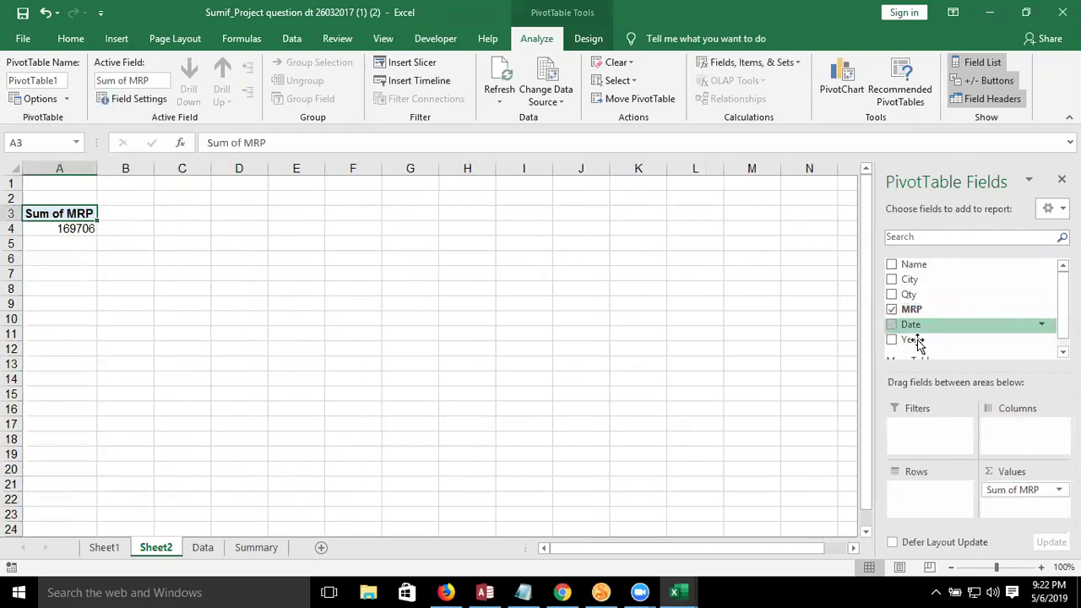
left_click_drag(918, 287, 943, 492)
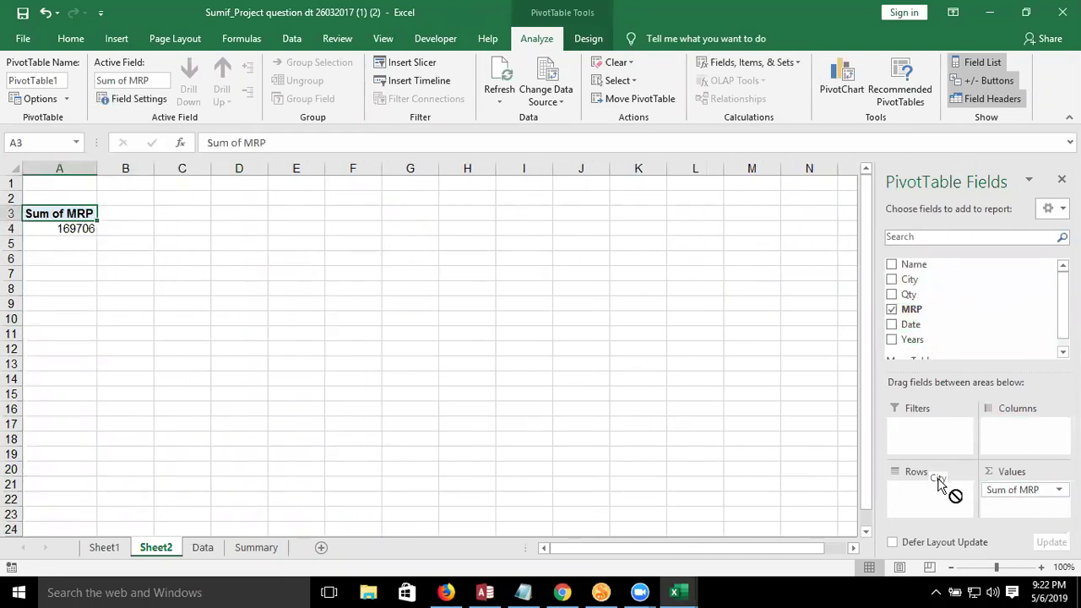
left_click(1019, 489)
left_click(1020, 470)
left_click(469, 313)
left_click(586, 386)
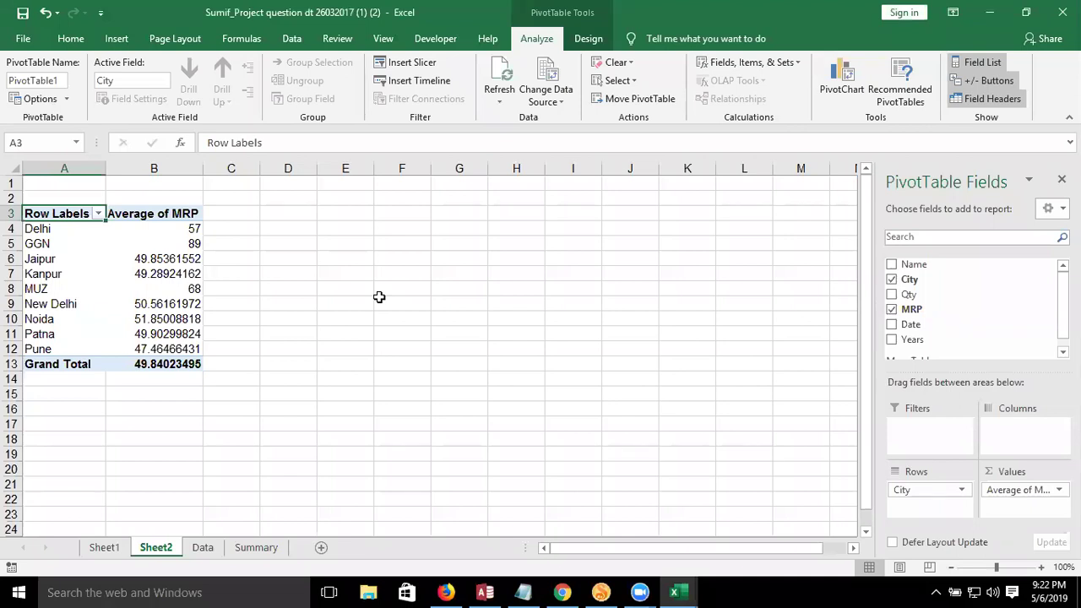
Switch back to Book1 and enter 4 in B5 and 'Repersantion' in C5
key("alt+Tab")
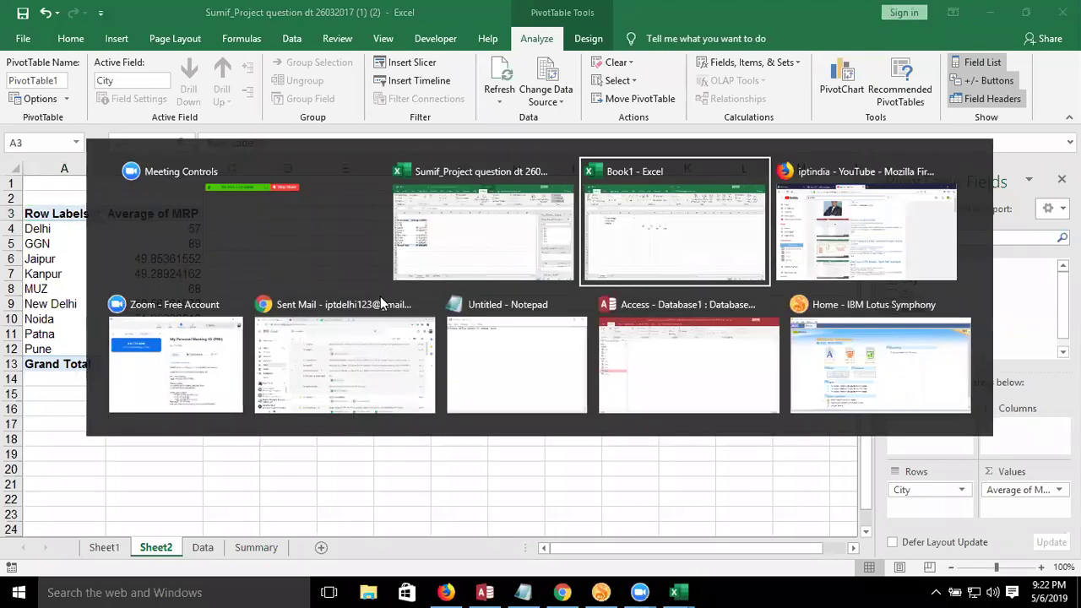
left_click(109, 245)
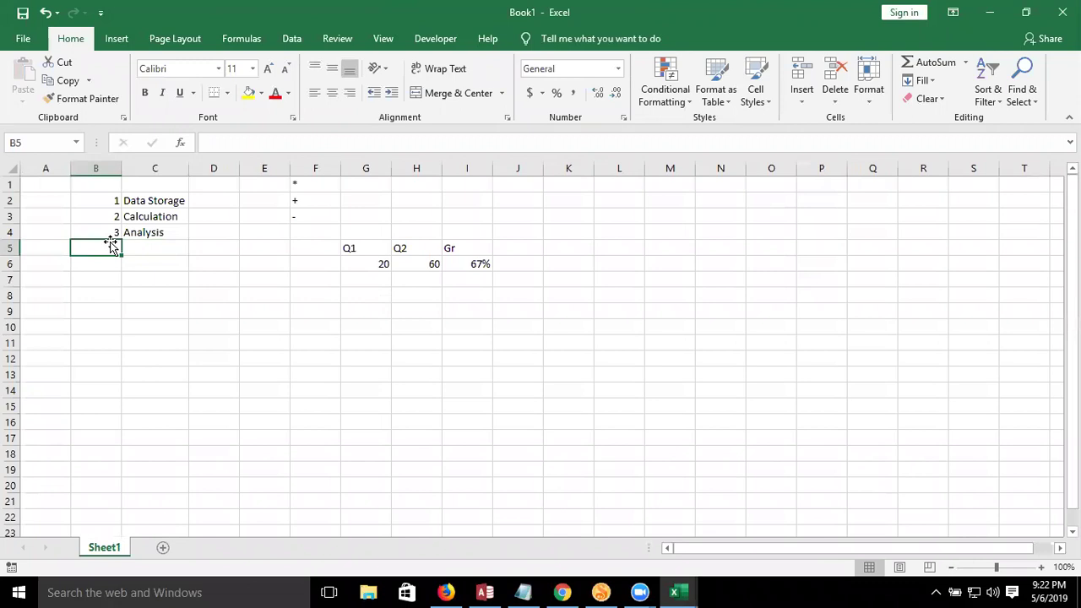
type("4")
key("Tab")
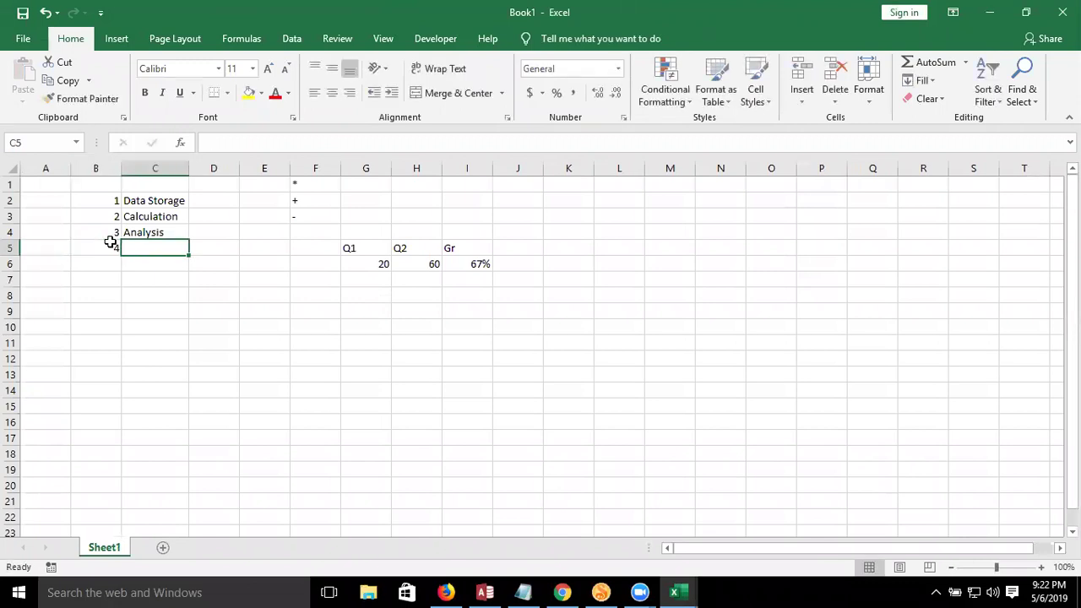
type("Re")
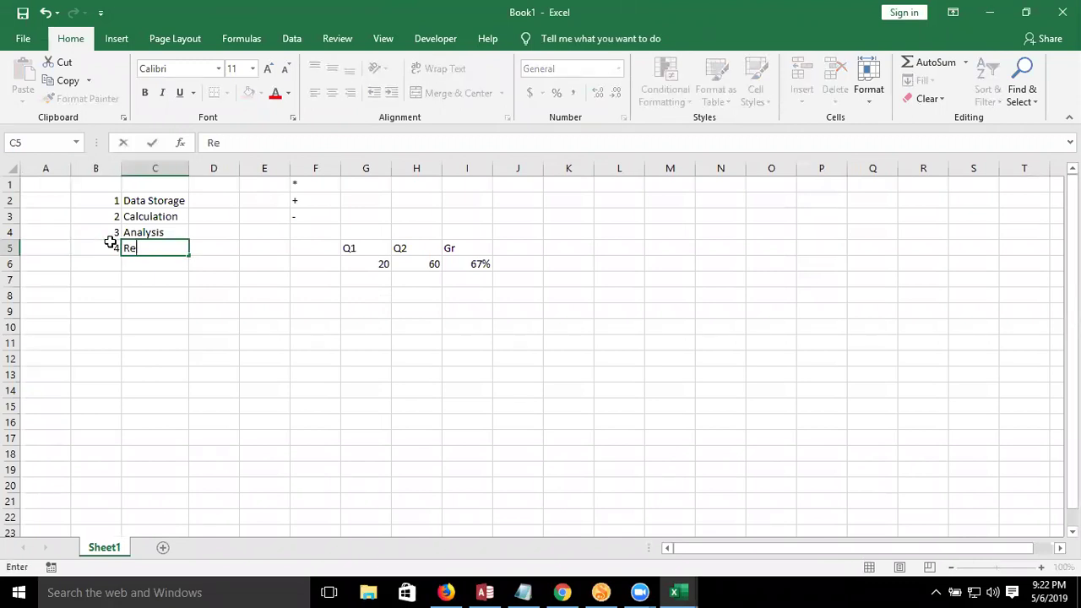
type("persantion")
key("Return")
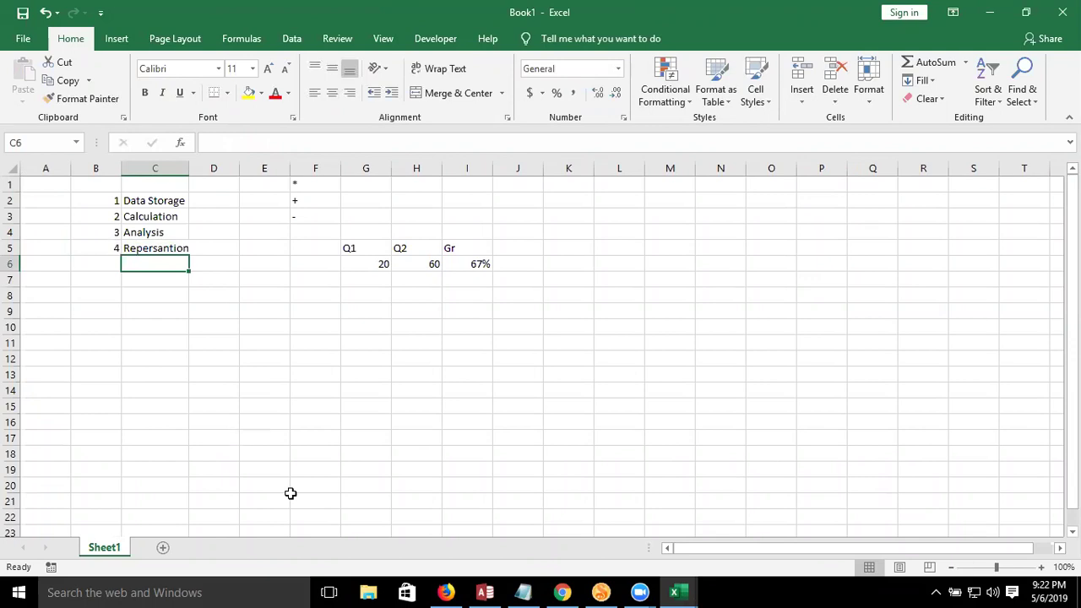
mouse_move(561, 592)
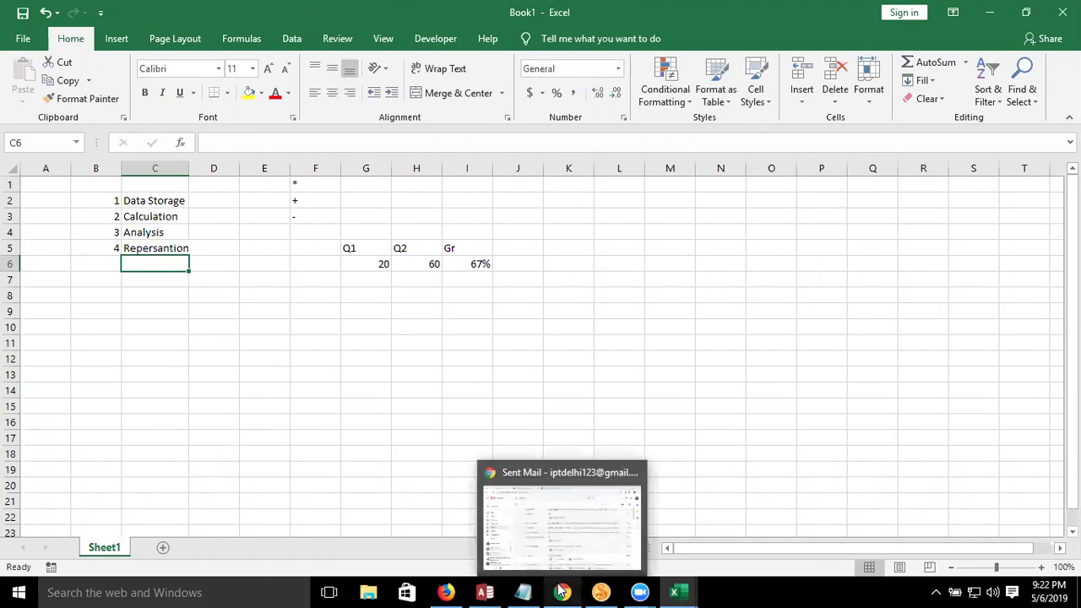
In Gmail's Inbox, search the mailbox for 'dashboard'
left_click(562, 592)
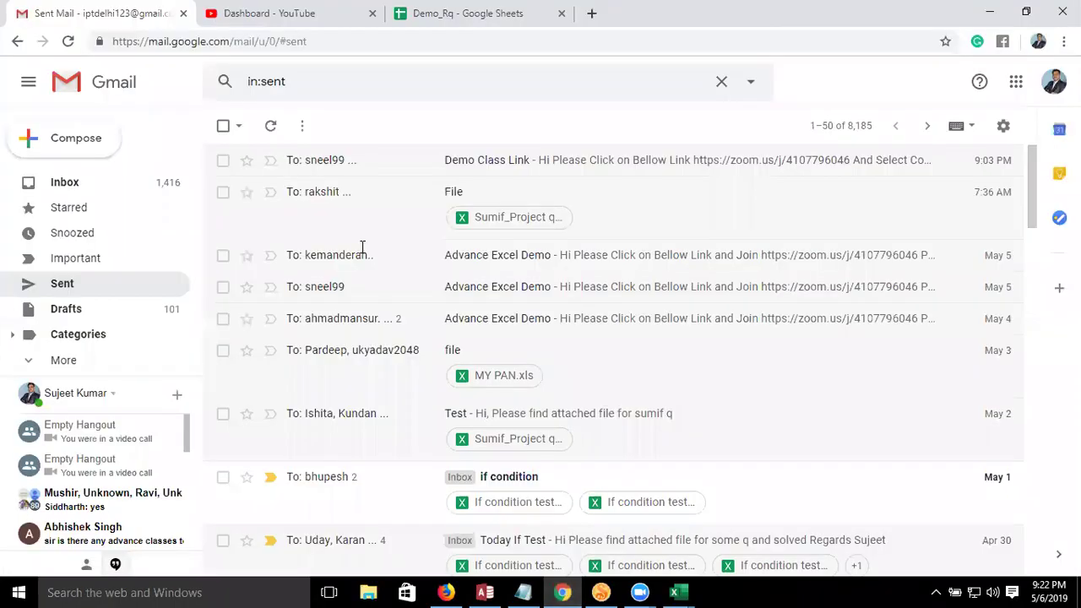
left_click(96, 182)
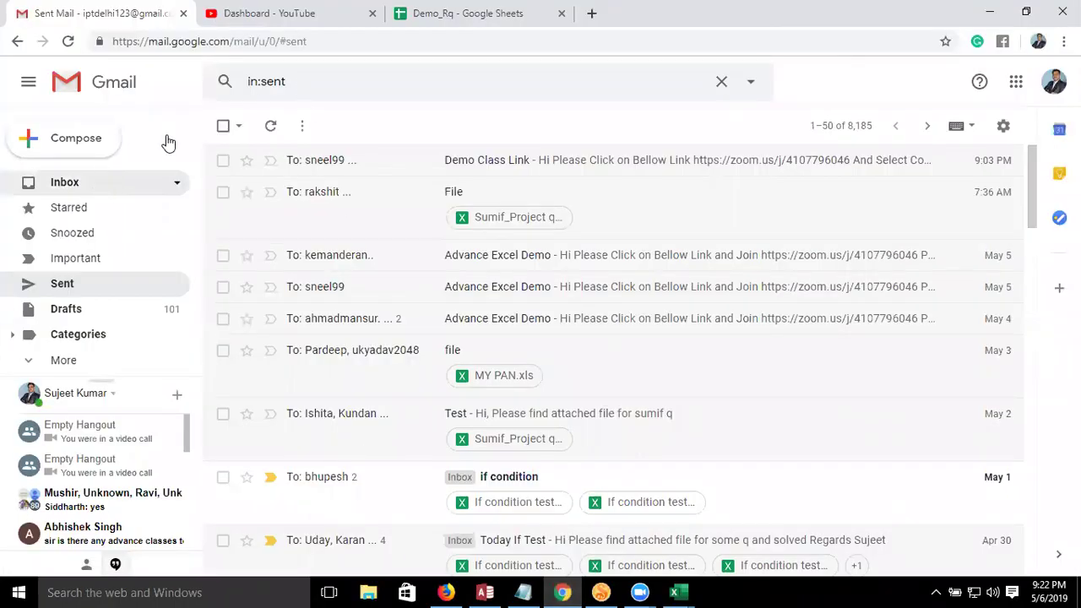
left_click(299, 81)
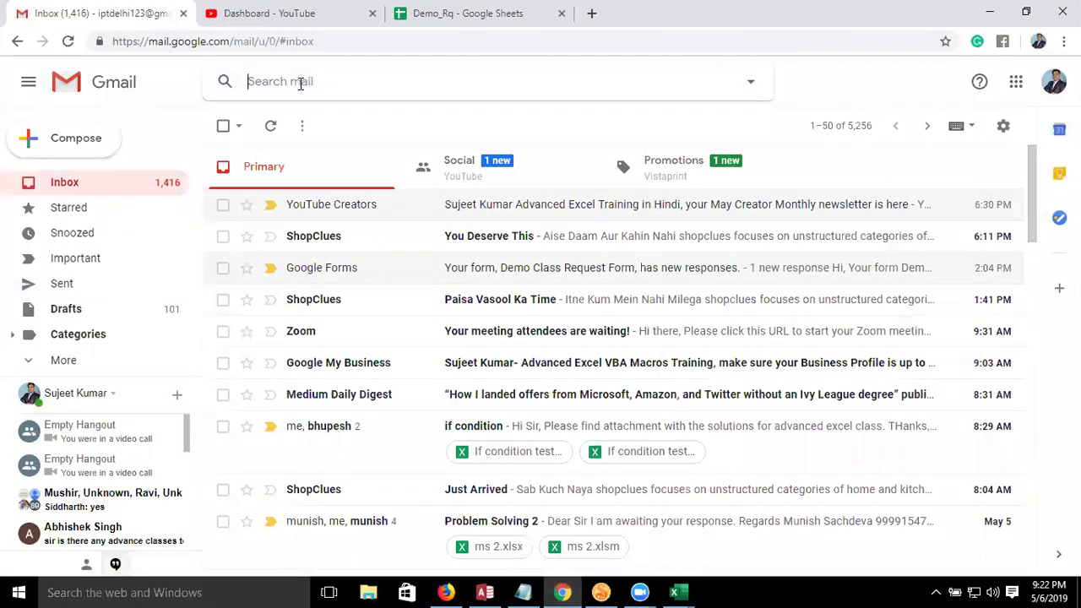
type("Dah")
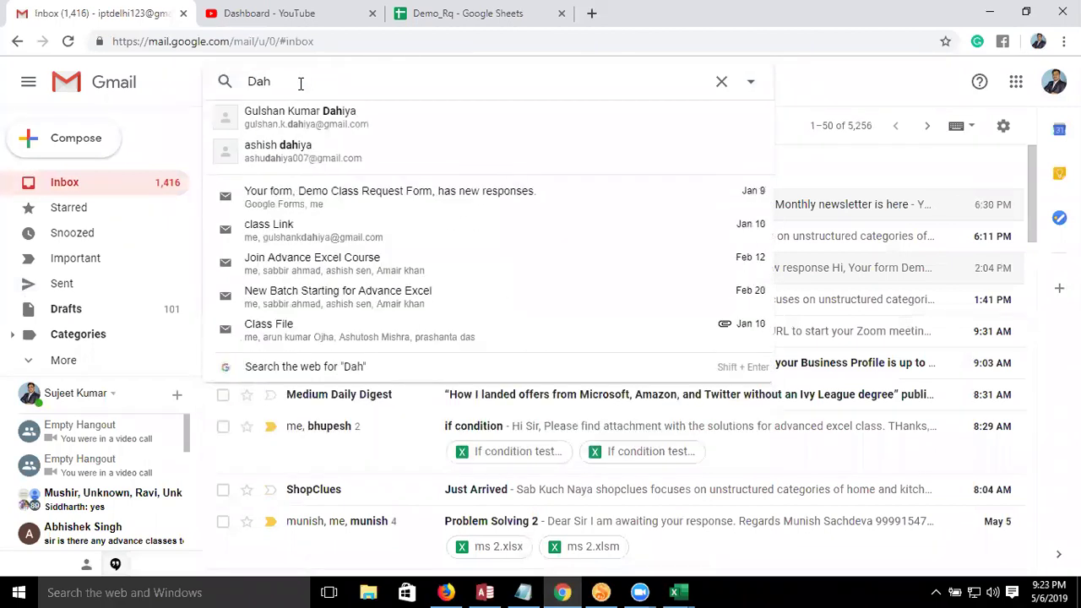
key("BackSpace")
key("BackSpace")
type("ash")
key("Down")
key("Down")
key("Return")
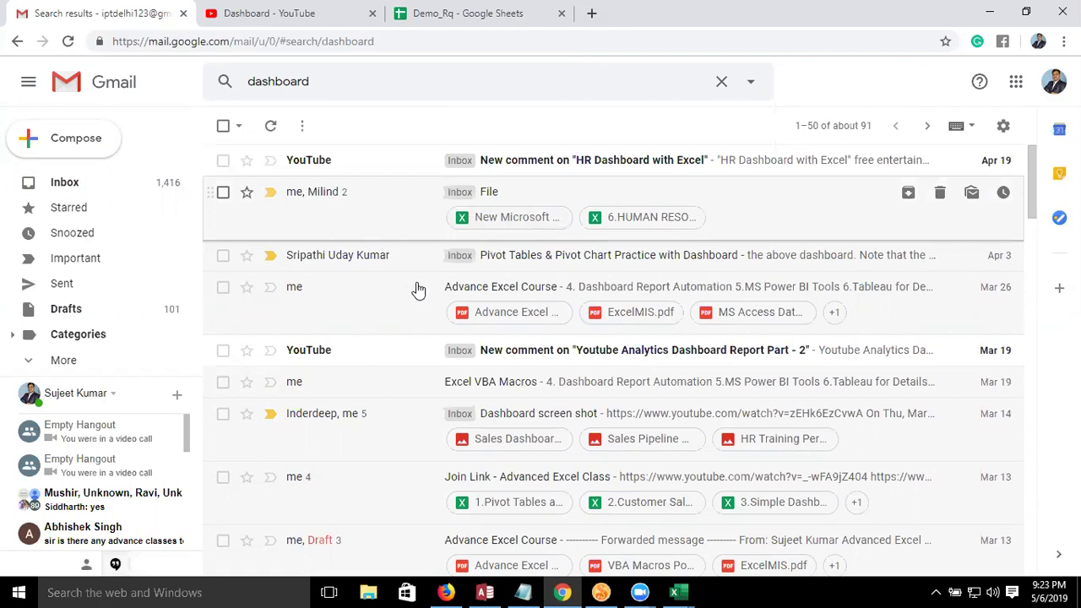
Preview 6.HUMAN RESOURCES DASHBOARD.xlsm, compare its Human Resources and Dashboard sheets, then close it
left_click(608, 219)
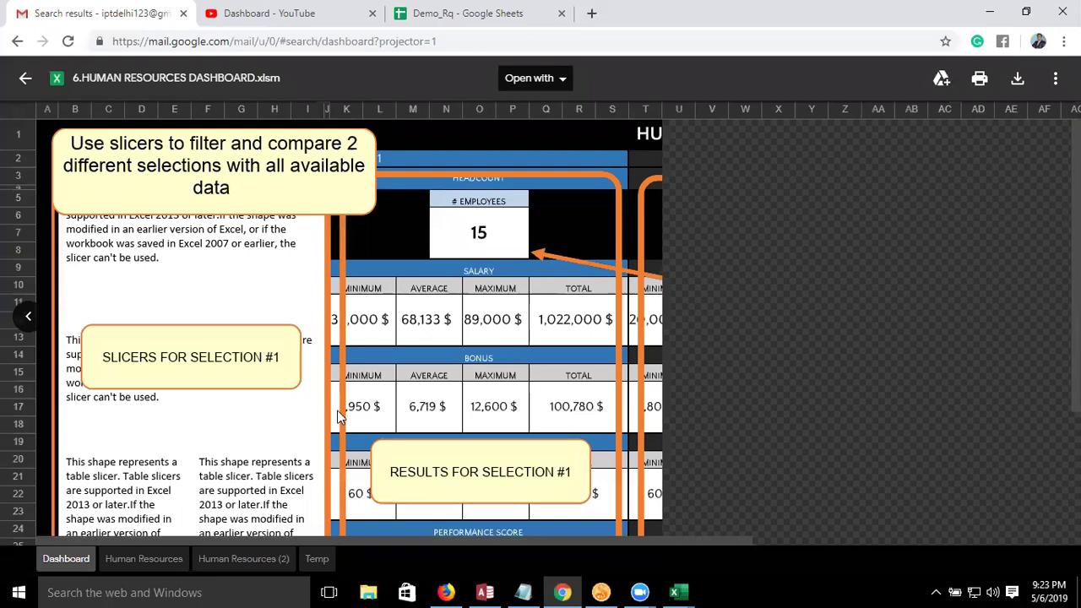
left_click(149, 568)
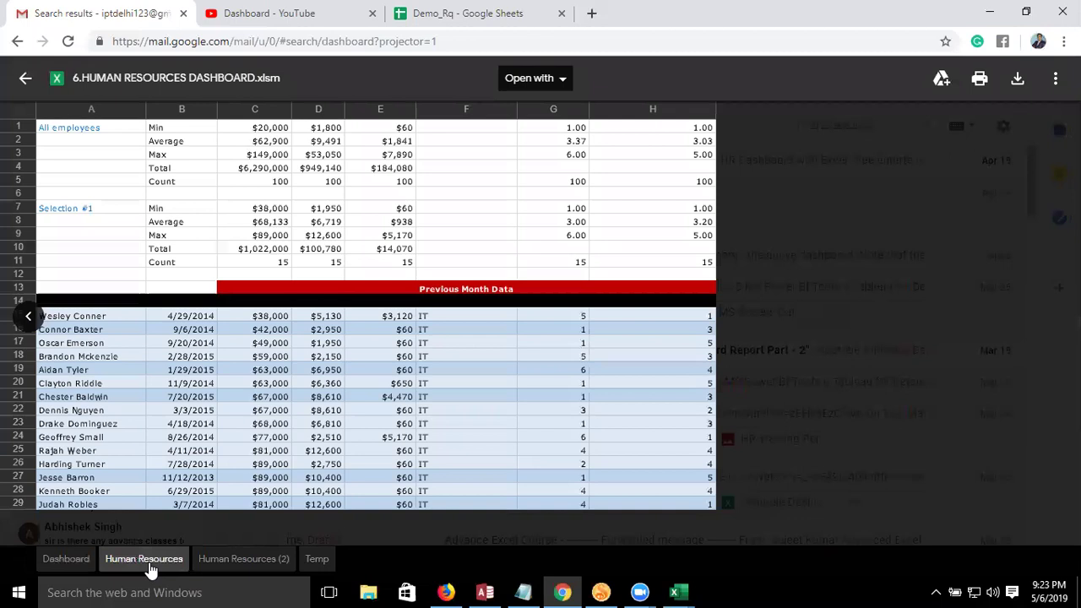
left_click(68, 562)
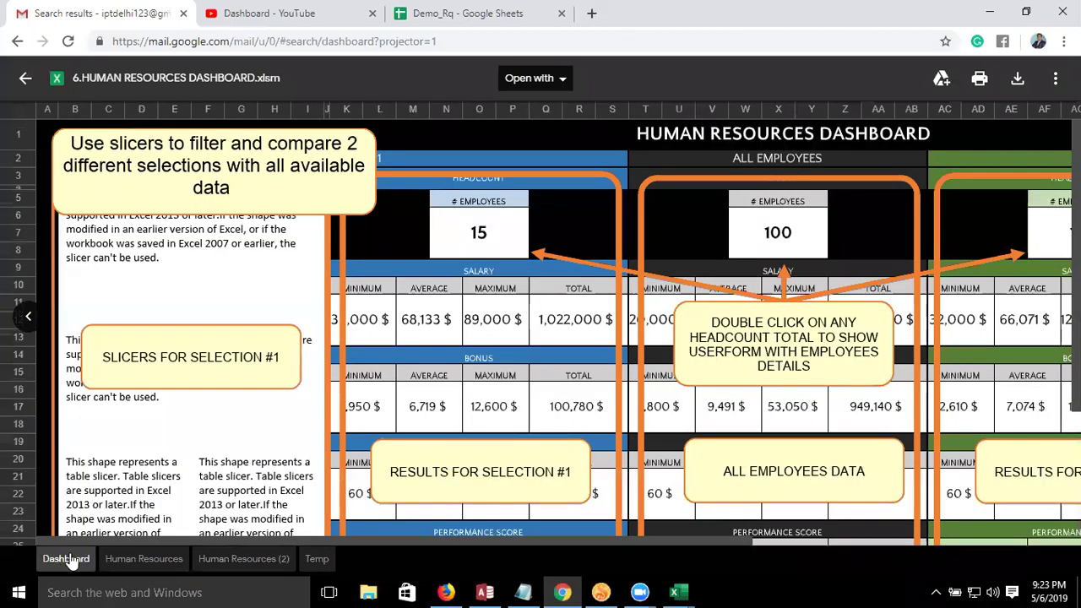
left_click(120, 561)
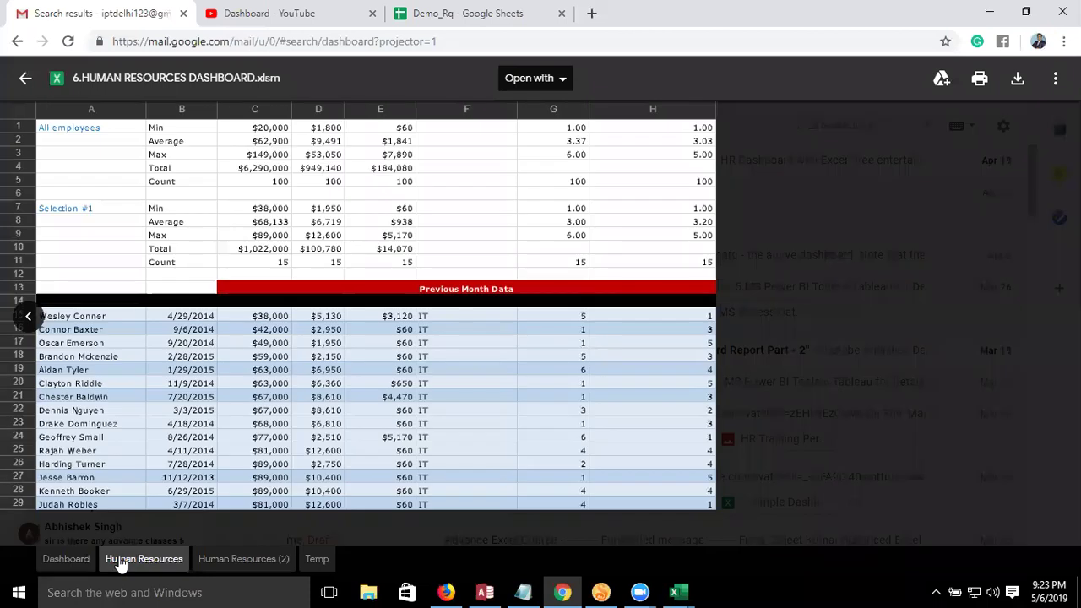
key("Escape")
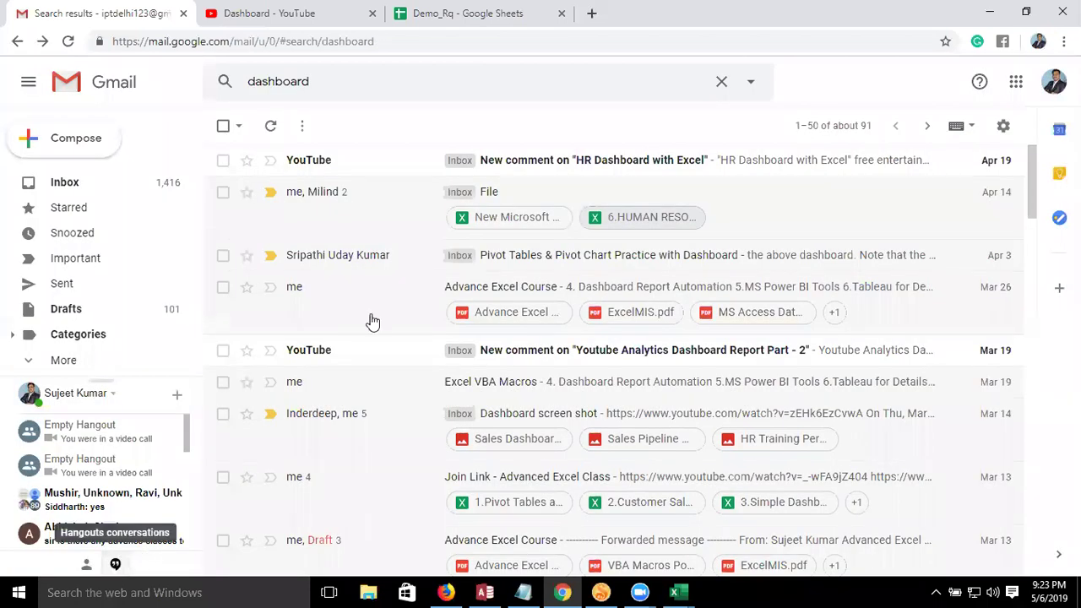
left_click(609, 191)
Download 6.HUMAN RESOURCES DASHBOARD.xlsm and open it in Excel from the download shelf
mouse_move(278, 371)
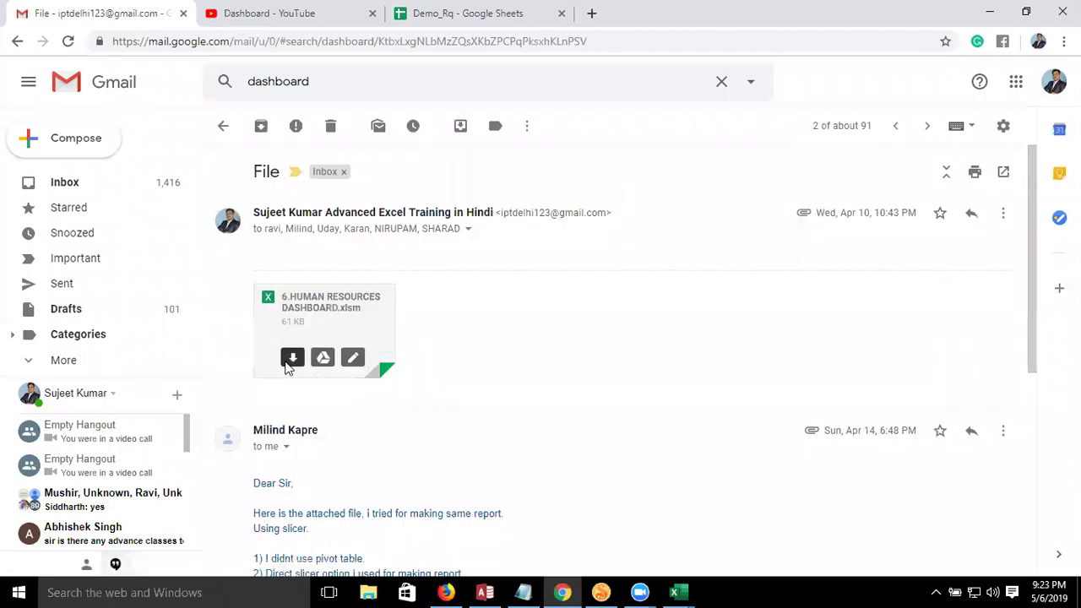
left_click(290, 361)
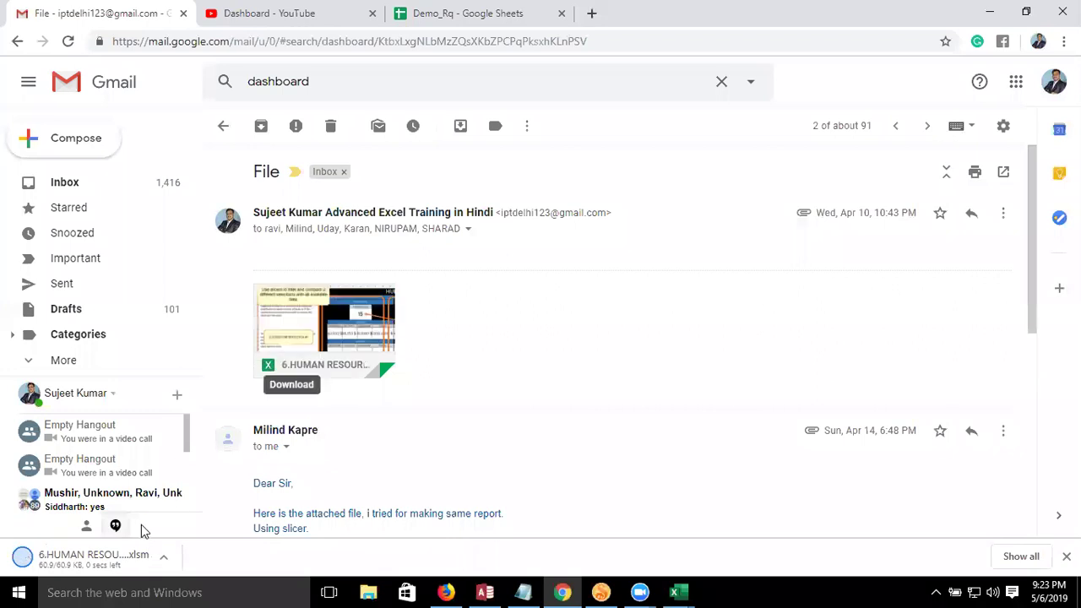
left_click(49, 564)
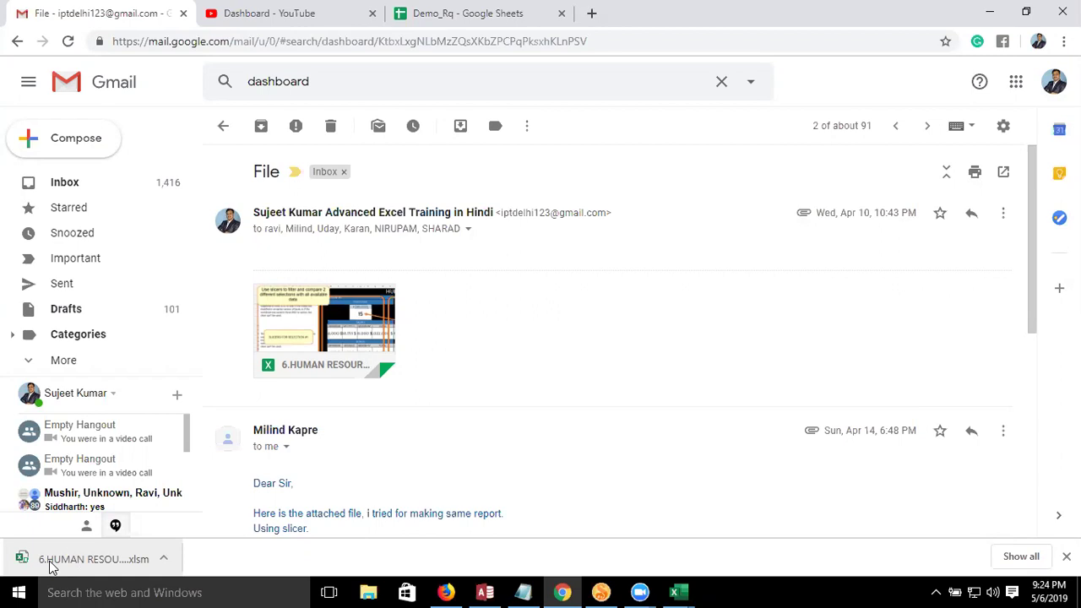
left_click(49, 564)
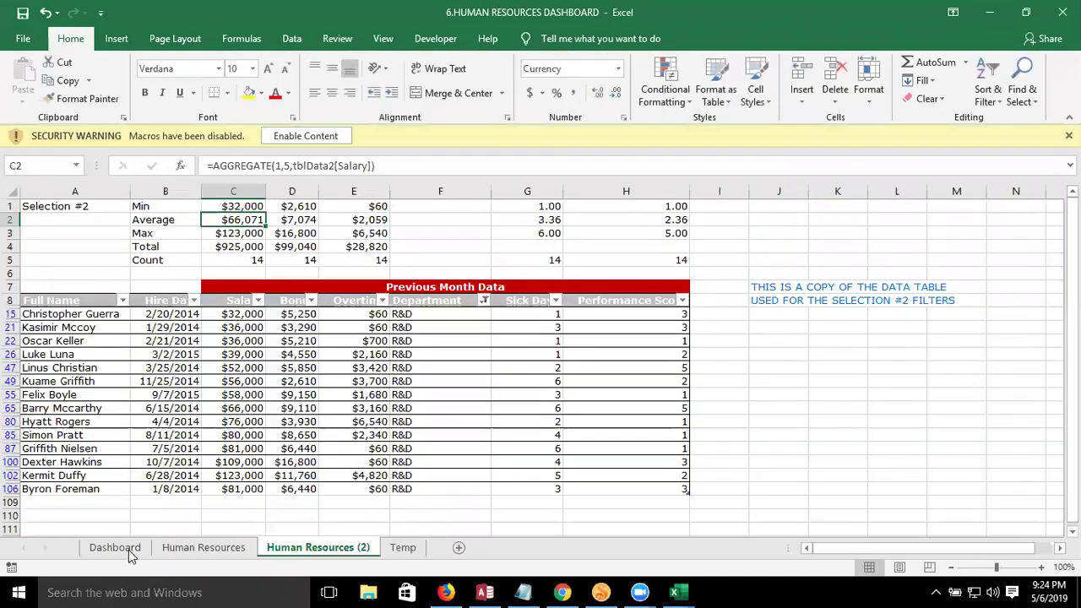
On the Dashboard sheet, enable macros and set the Department slicers to Marketing and IT
left_click(122, 548)
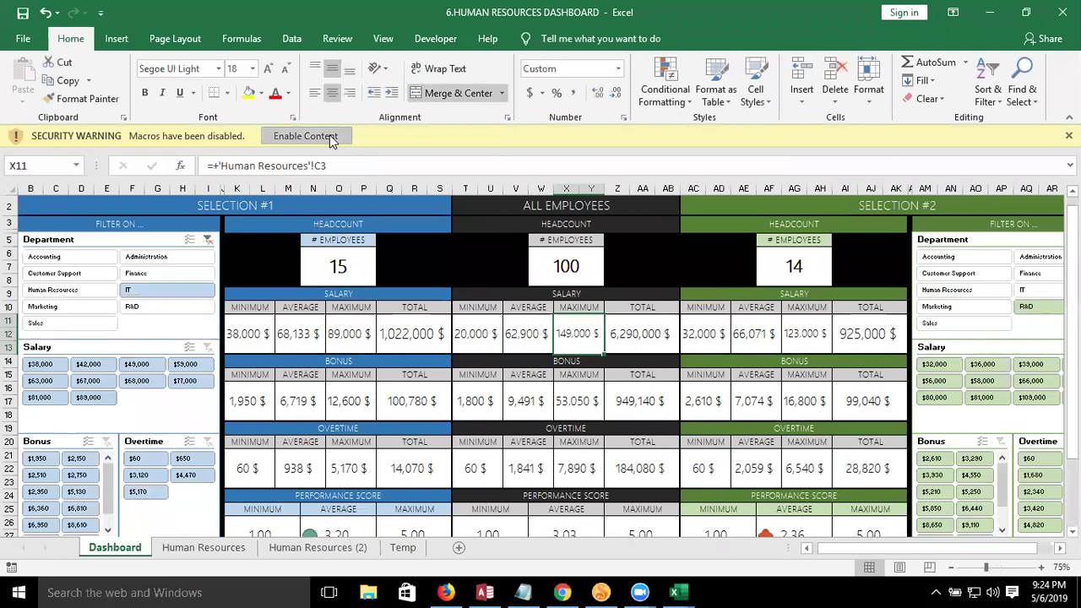
left_click(330, 135)
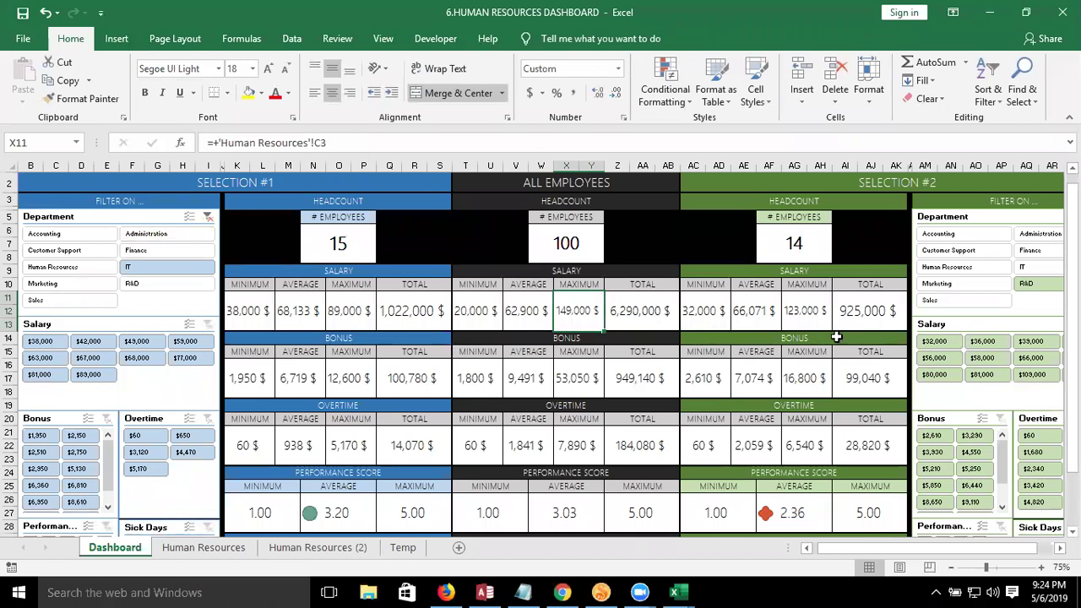
left_click(328, 249)
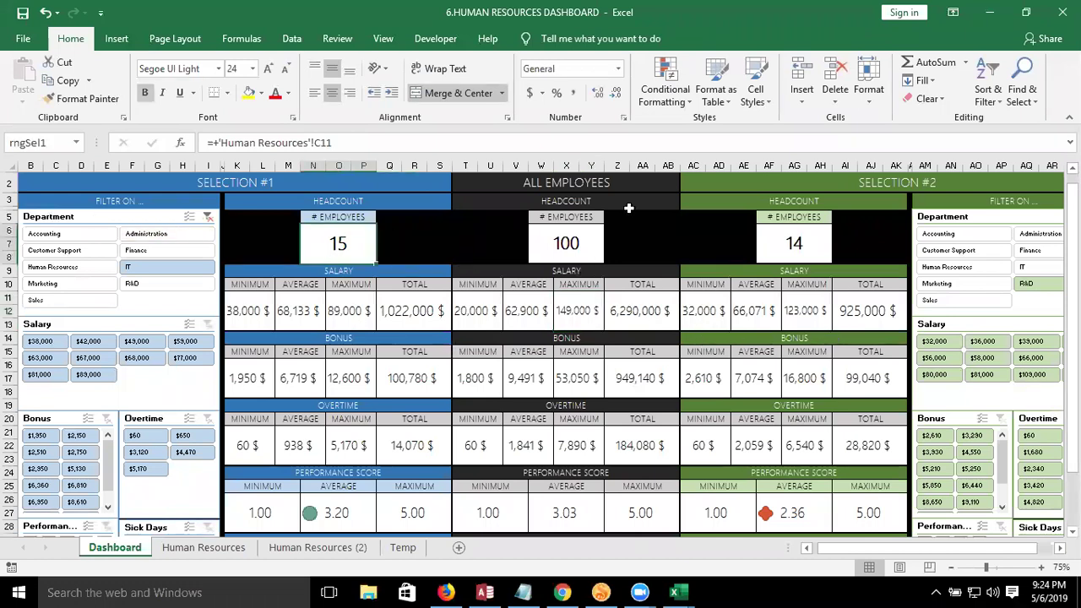
left_click(797, 240)
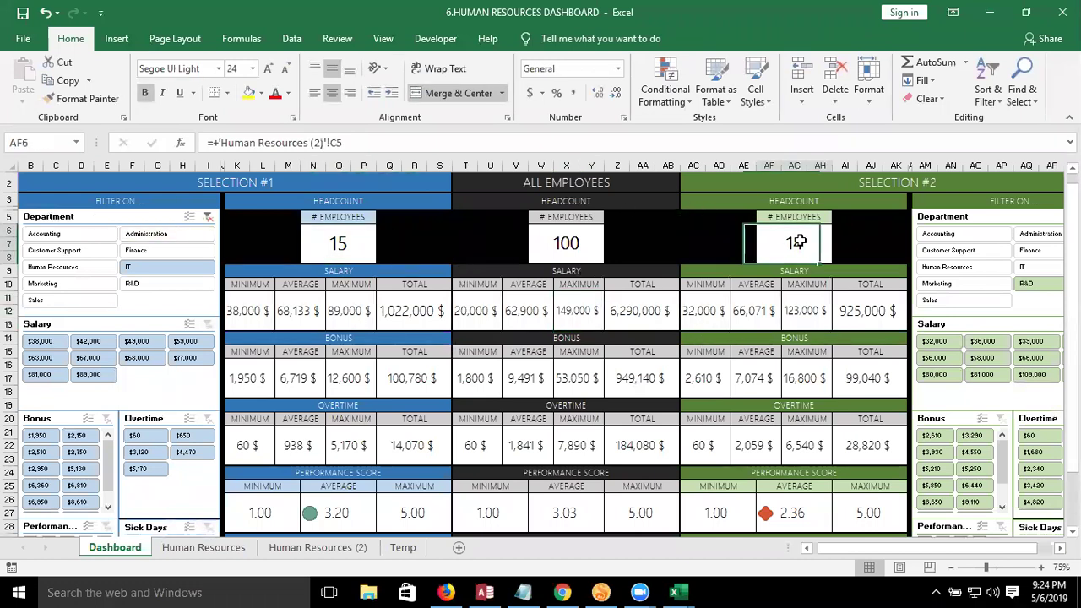
left_click(553, 233)
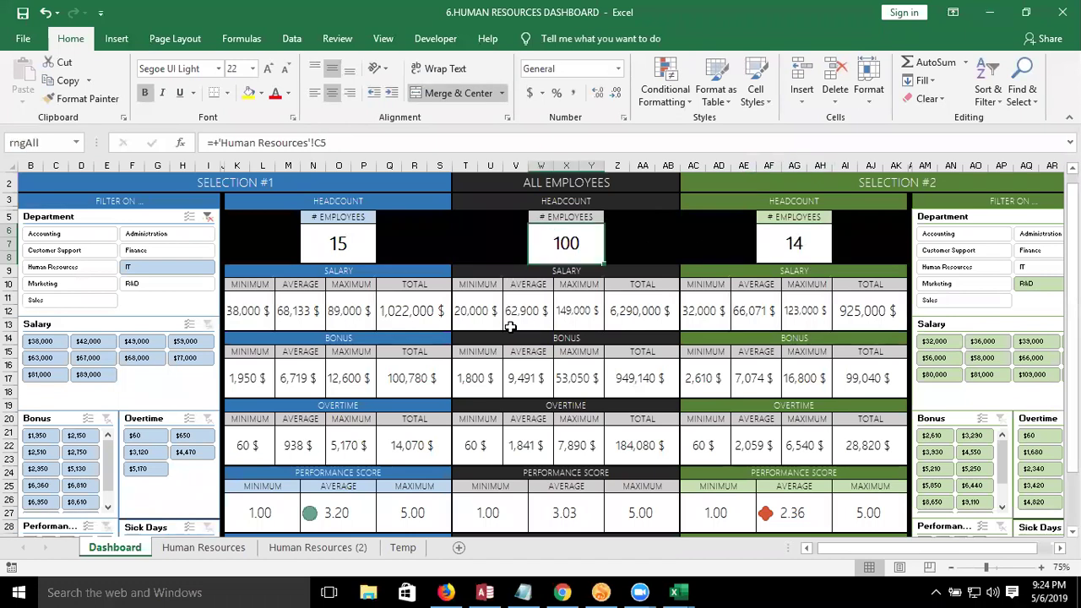
left_click(72, 289)
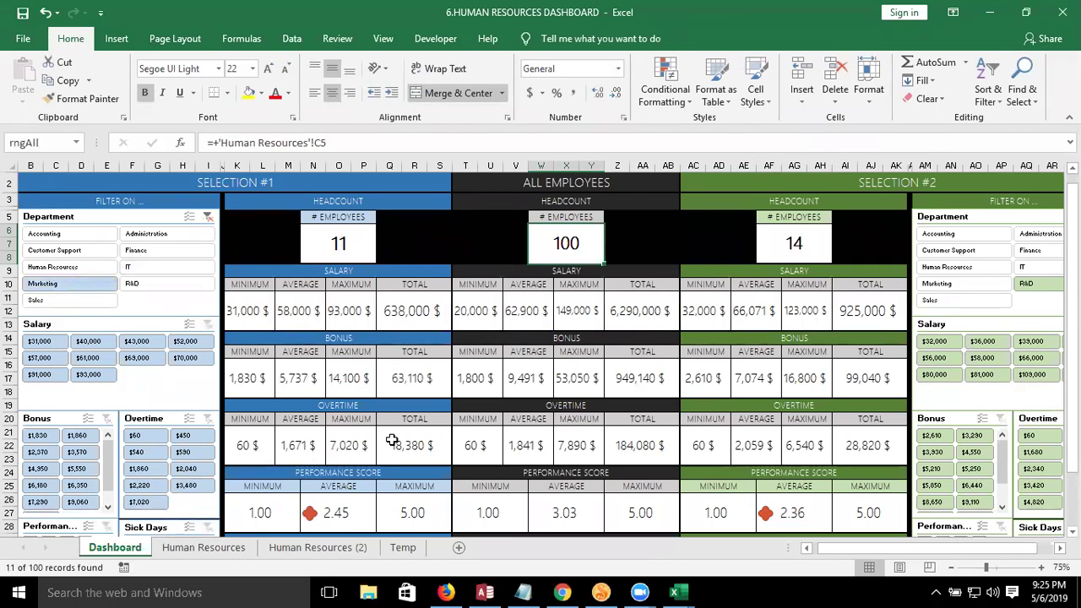
left_click(1045, 272)
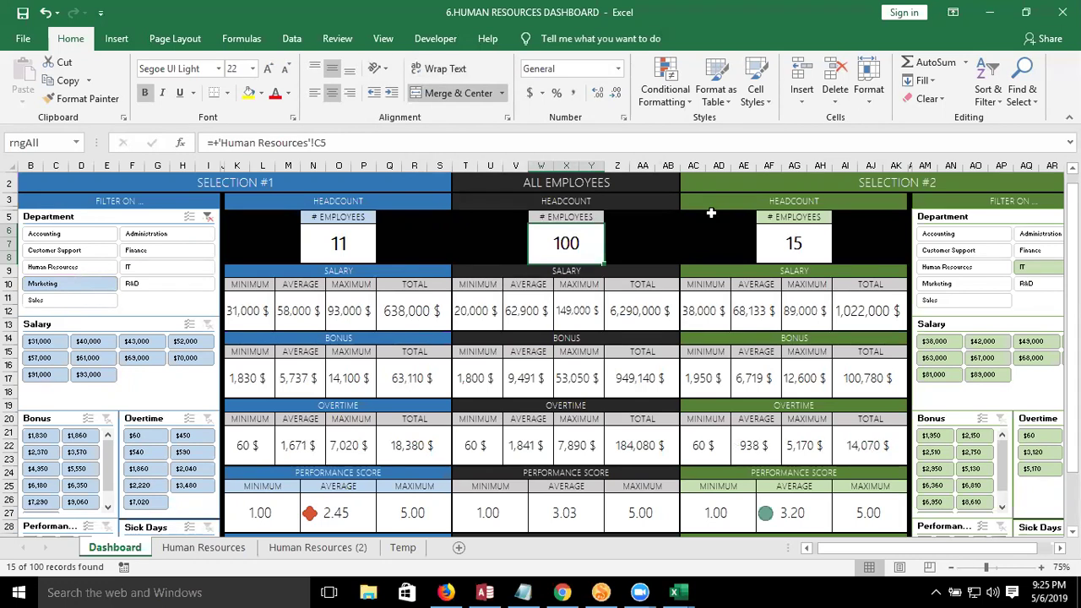
Back in Book1, enter 5 in B6 and 'Sharing' in C6
key("ctrl+Tab")
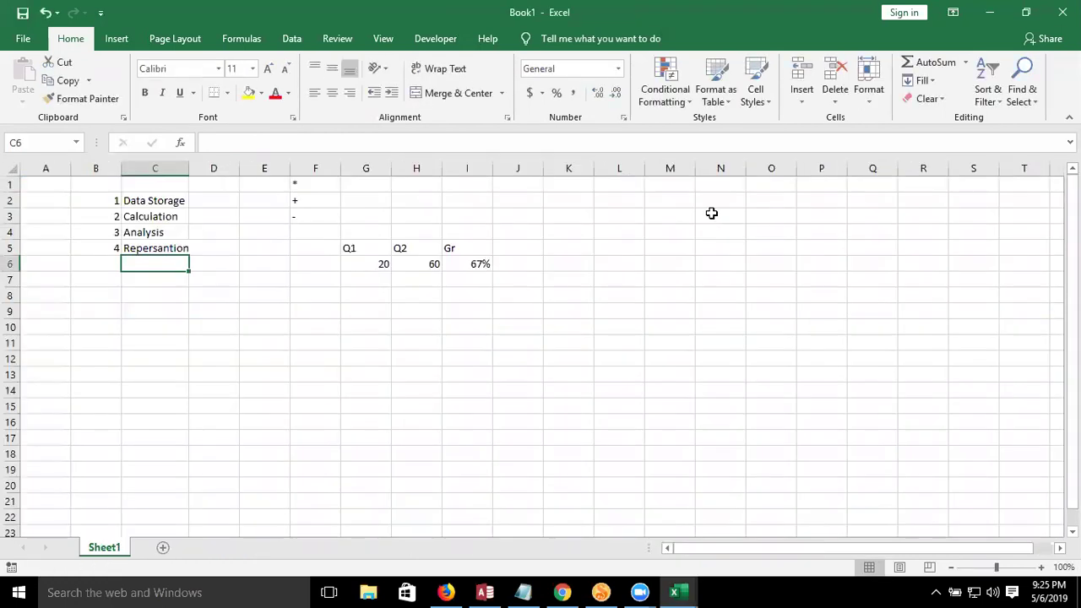
key("Left")
key("Tab")
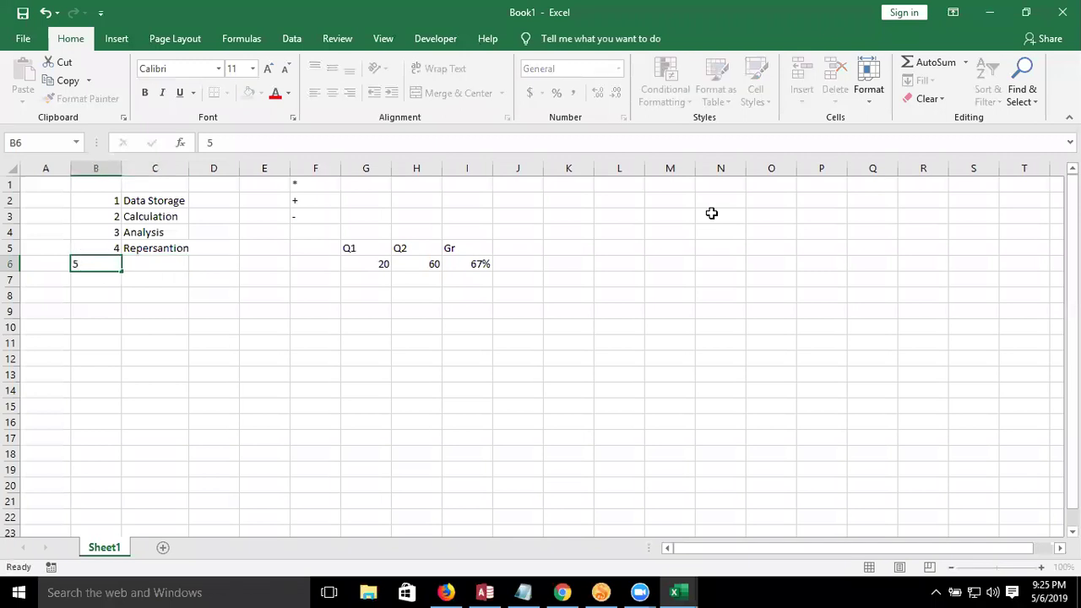
type("Share")
key("BackSpace")
type("ing")
key("Return")
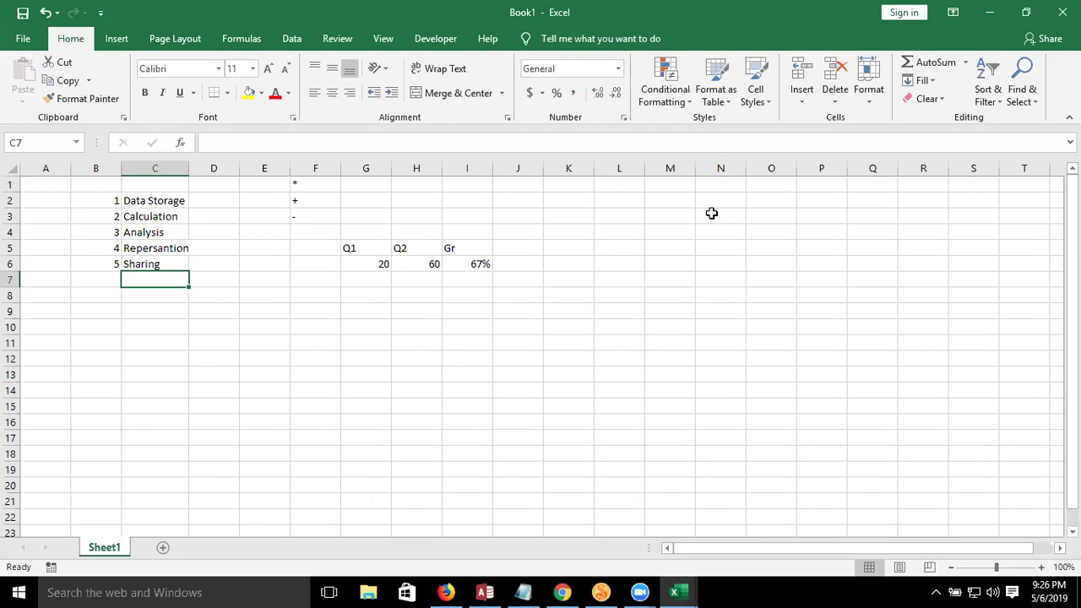
key("Up")
key("Up")
key("Up")
key("Up")
key("Up")
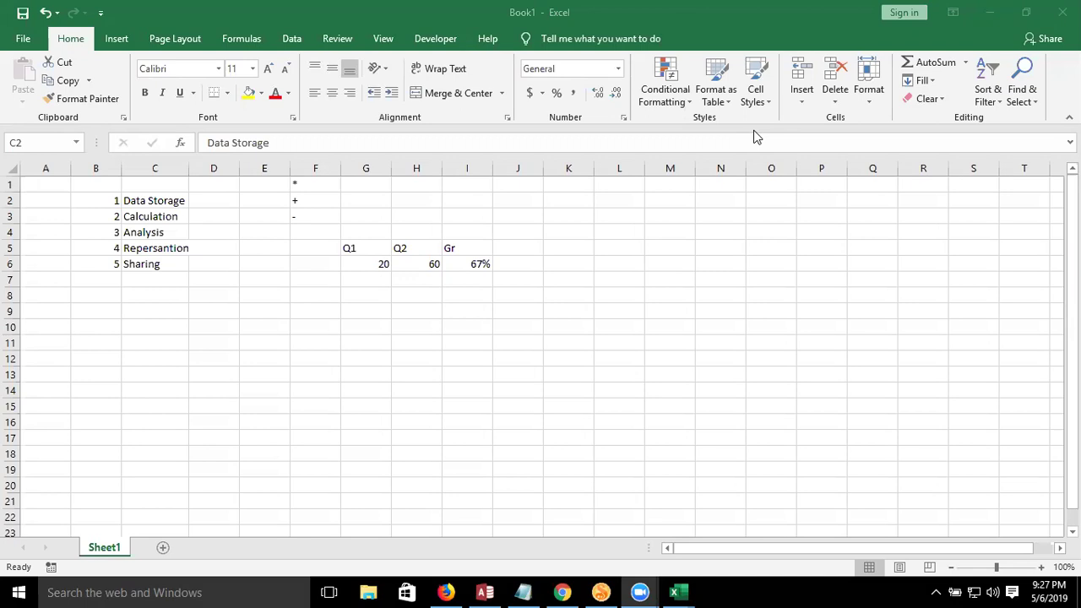
Add an empty Sheet2 beside Sheet1 in Book1
left_click(164, 548)
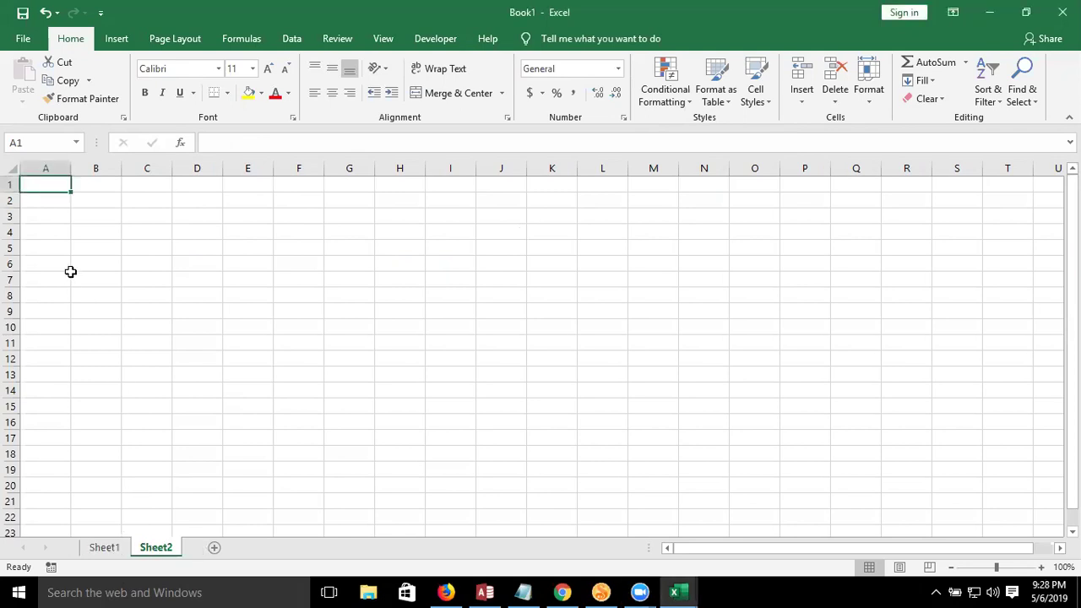
Enter 12563 in A1, 'sad' in A2 and today's date (Ctrl+;) in A3
left_click(47, 280)
left_click(33, 167)
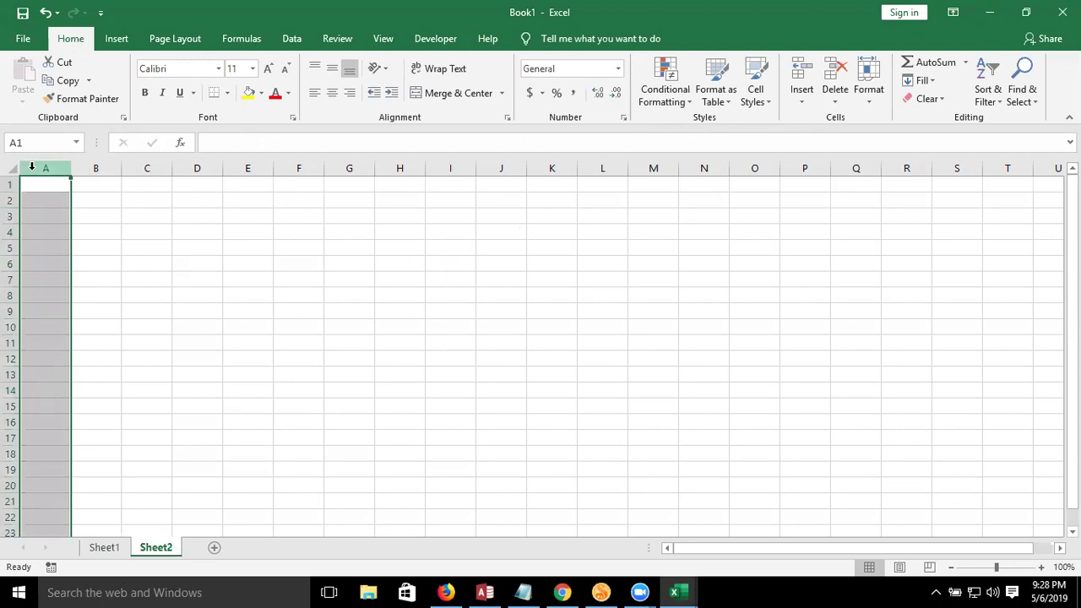
left_click(10, 201)
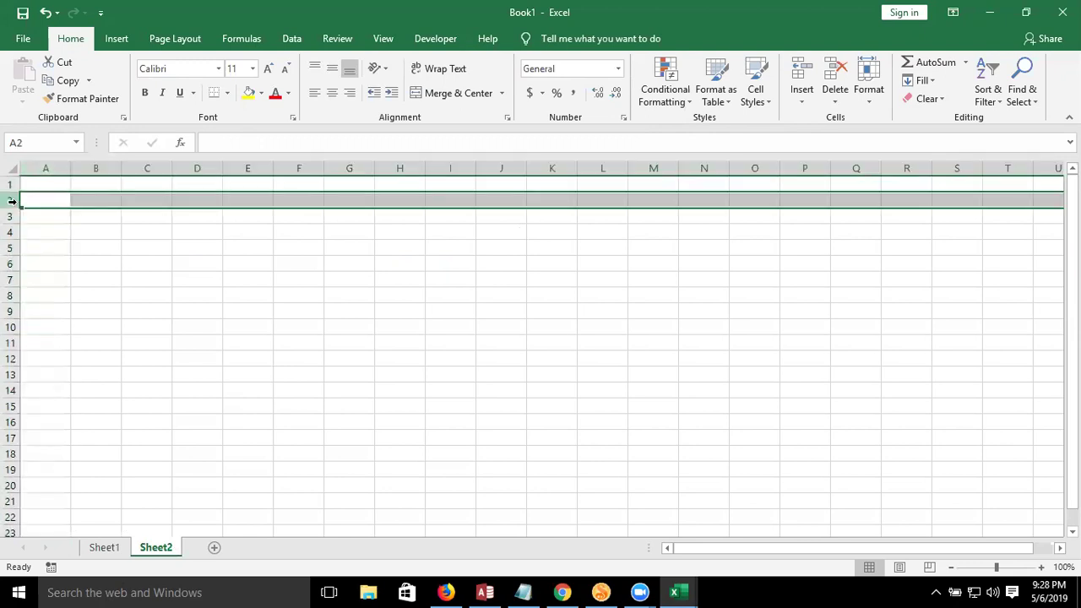
left_click(54, 201)
left_click(59, 181)
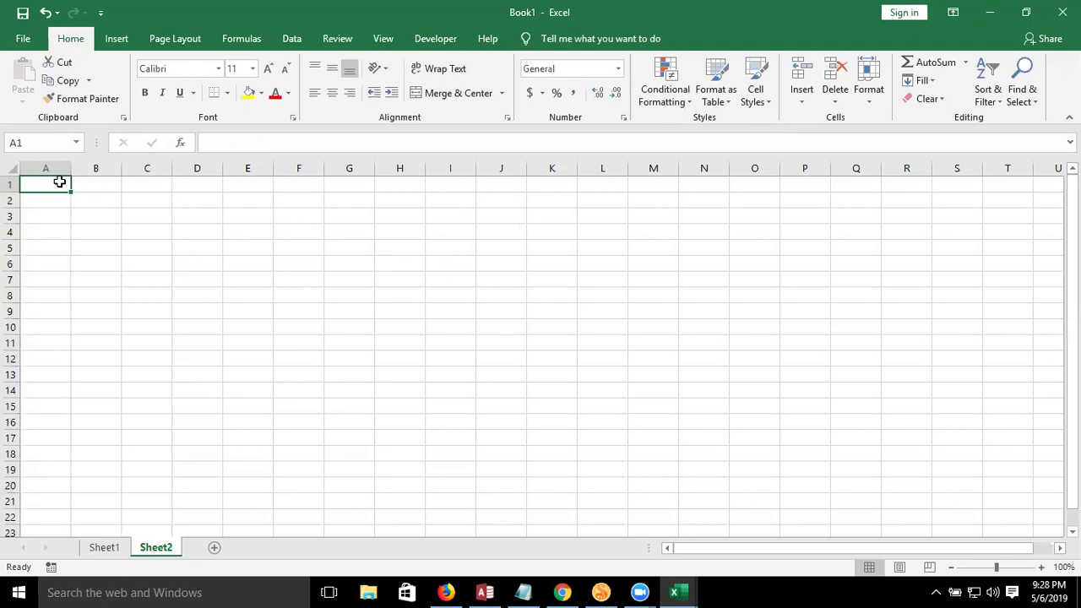
type("12583")
key("Return")
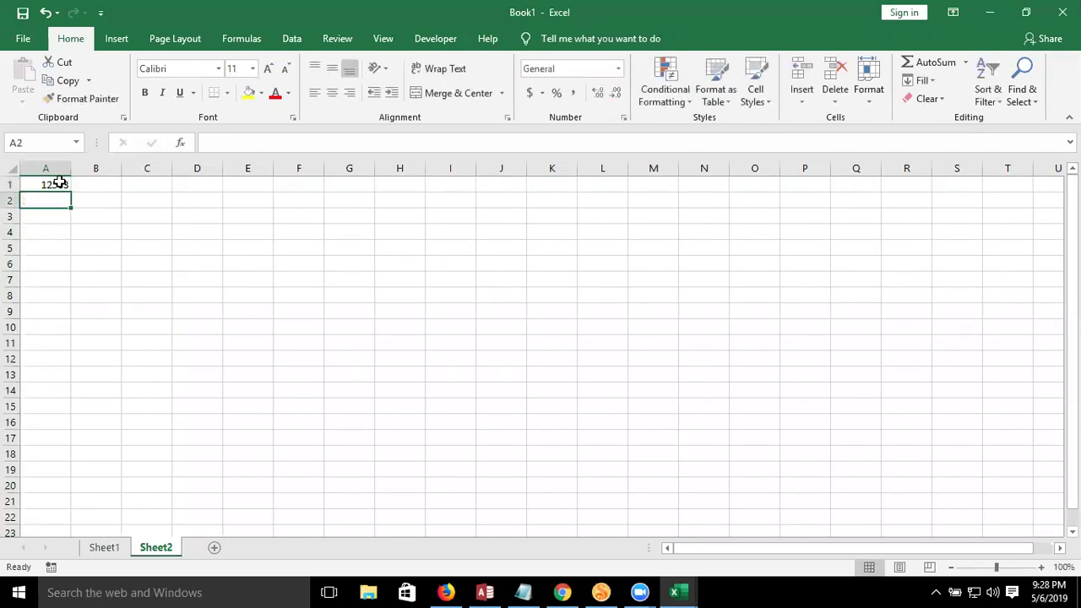
type("sad")
key("Return")
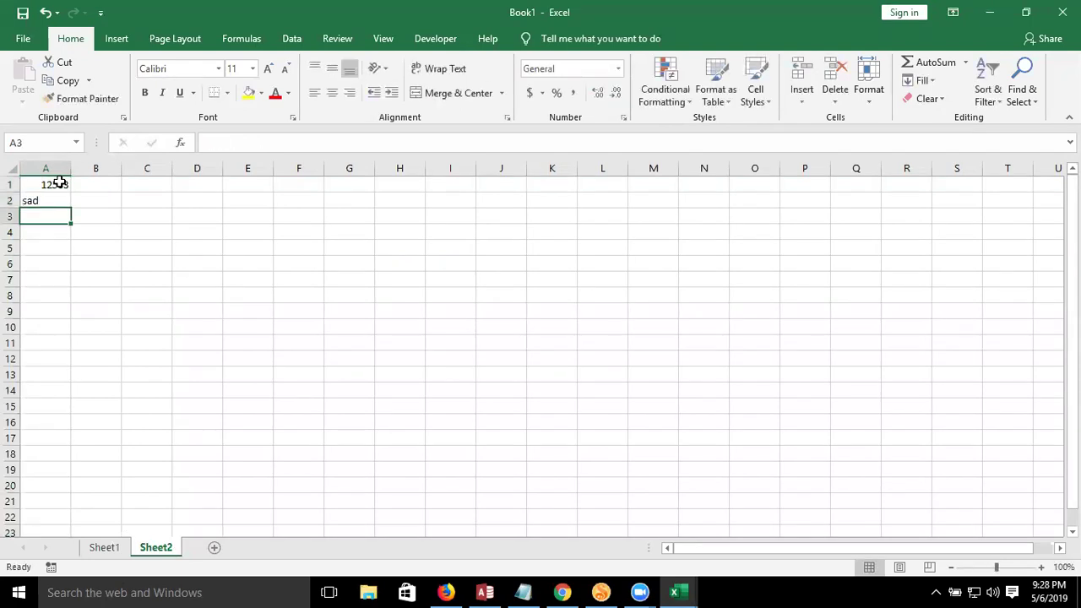
key("ctrl+semicolon")
key("Return")
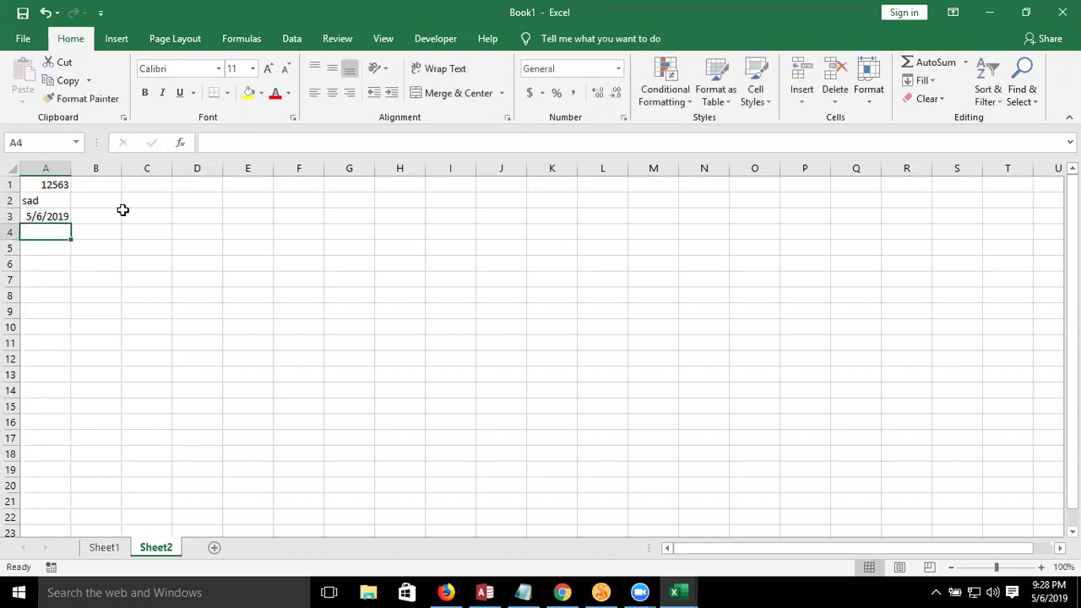
Select C6, then open and close the Illustrations options on the Insert ribbon
left_click(167, 258)
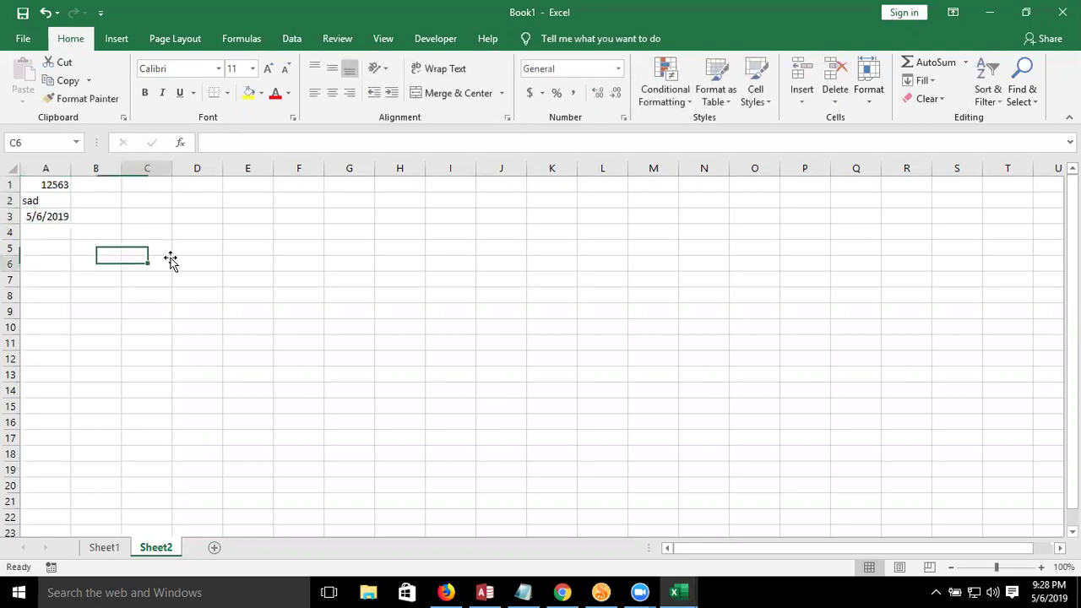
left_click(115, 39)
left_click(200, 99)
left_click(194, 100)
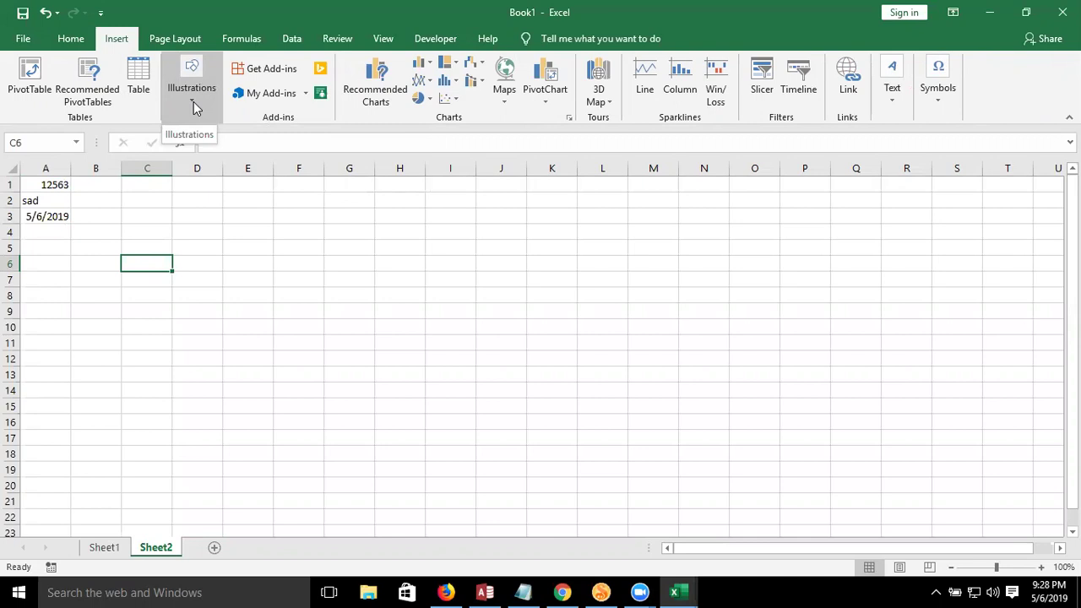
left_click(193, 97)
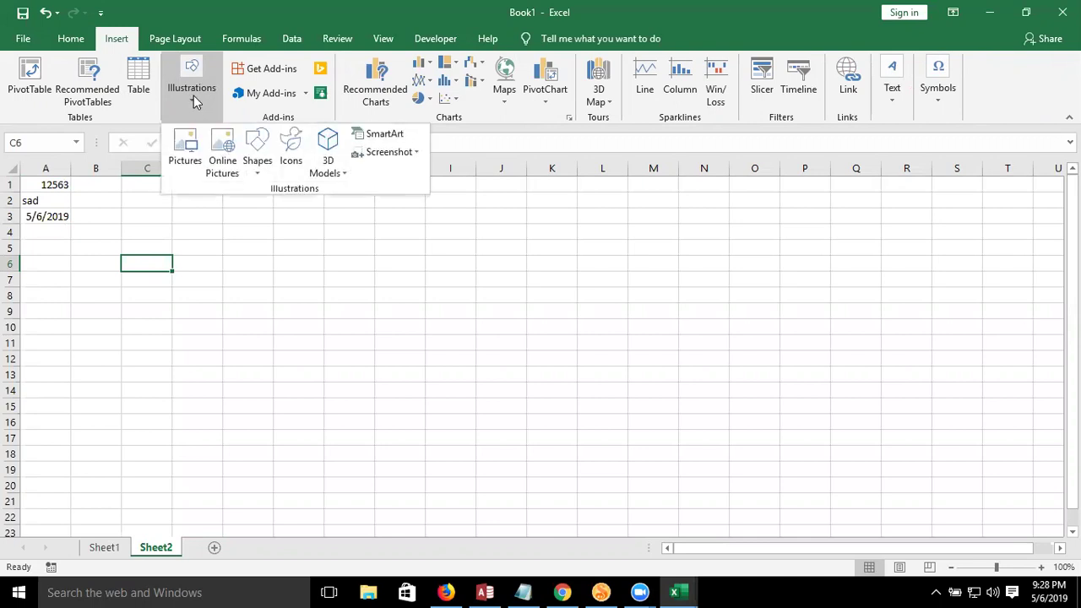
left_click(260, 168)
left_click(317, 205)
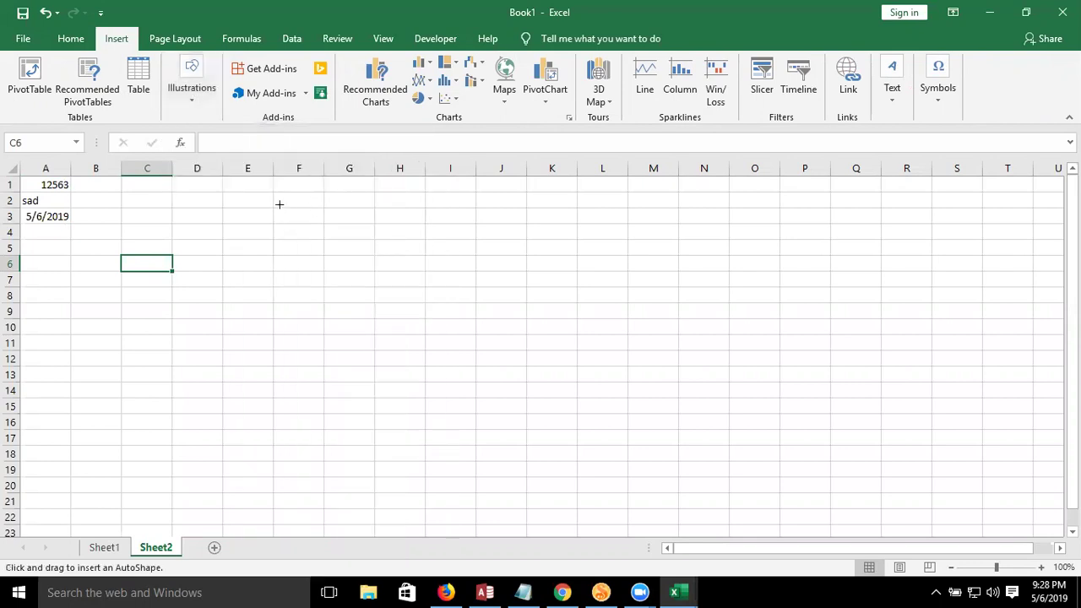
left_click_drag(278, 205, 528, 373)
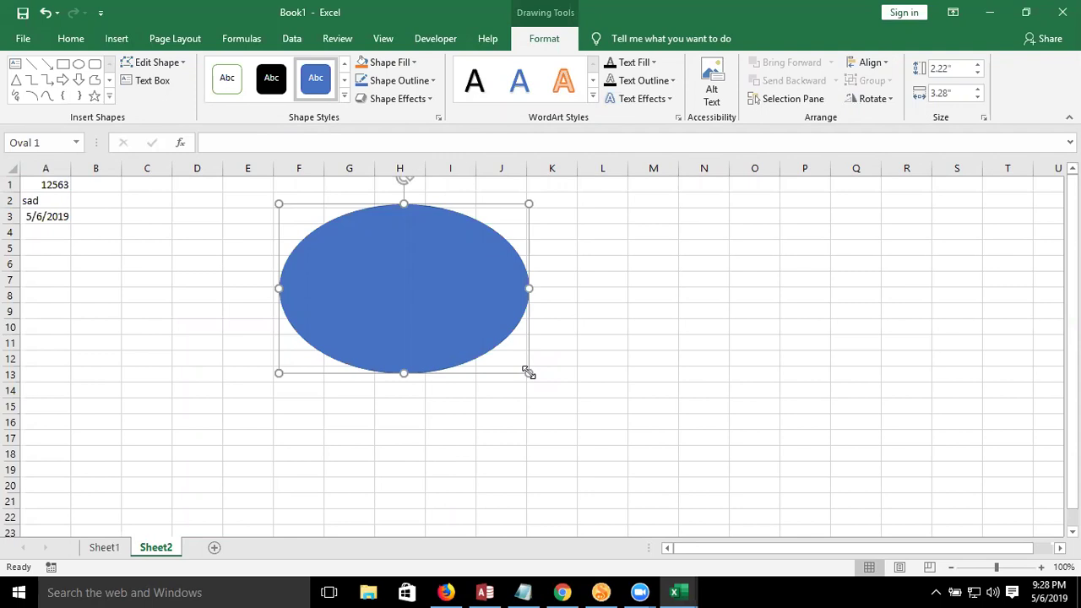
key("Delete")
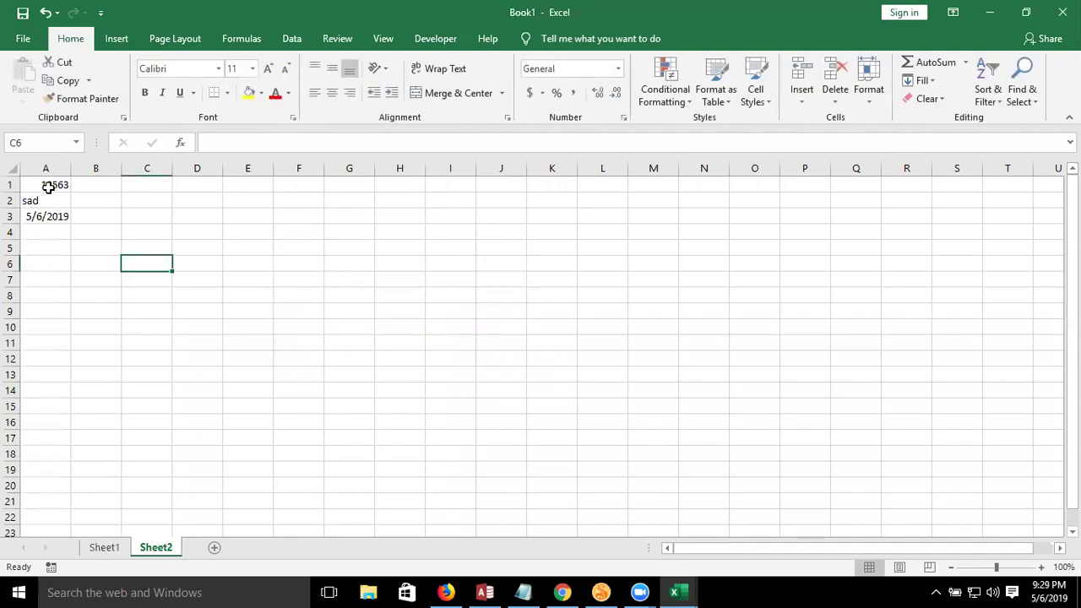
Start a formula in E7 with =a1, then delete the A1 reference leaving only =
left_click(48, 185)
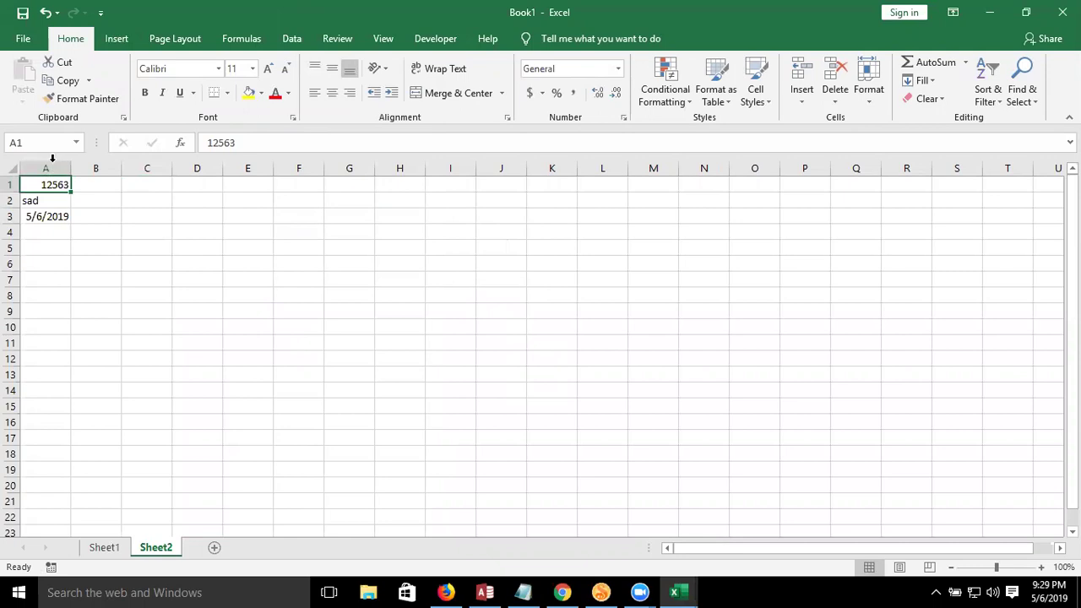
left_click(257, 275)
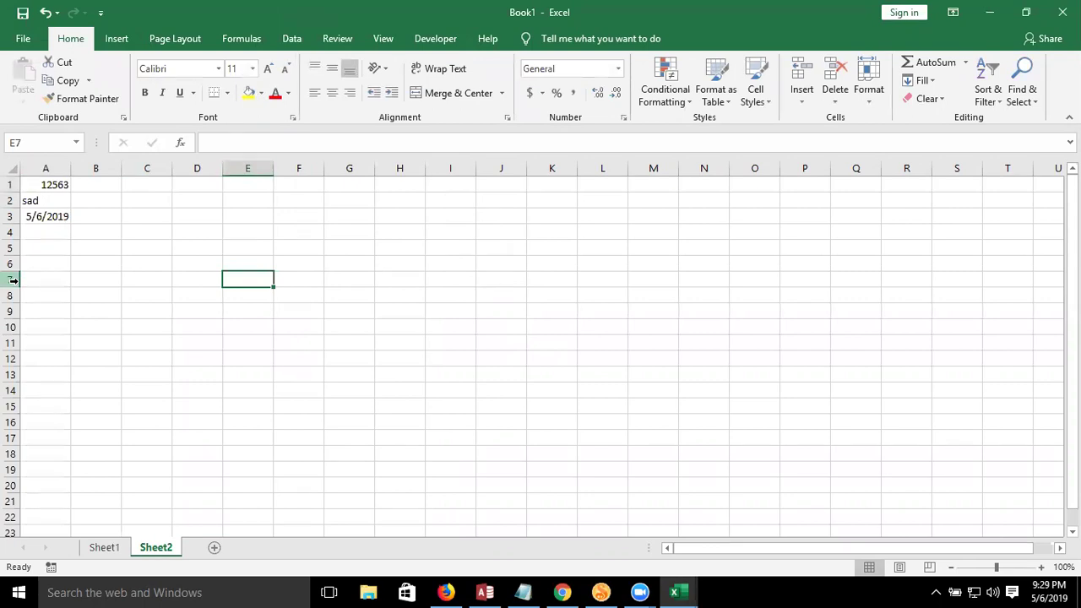
type("=a")
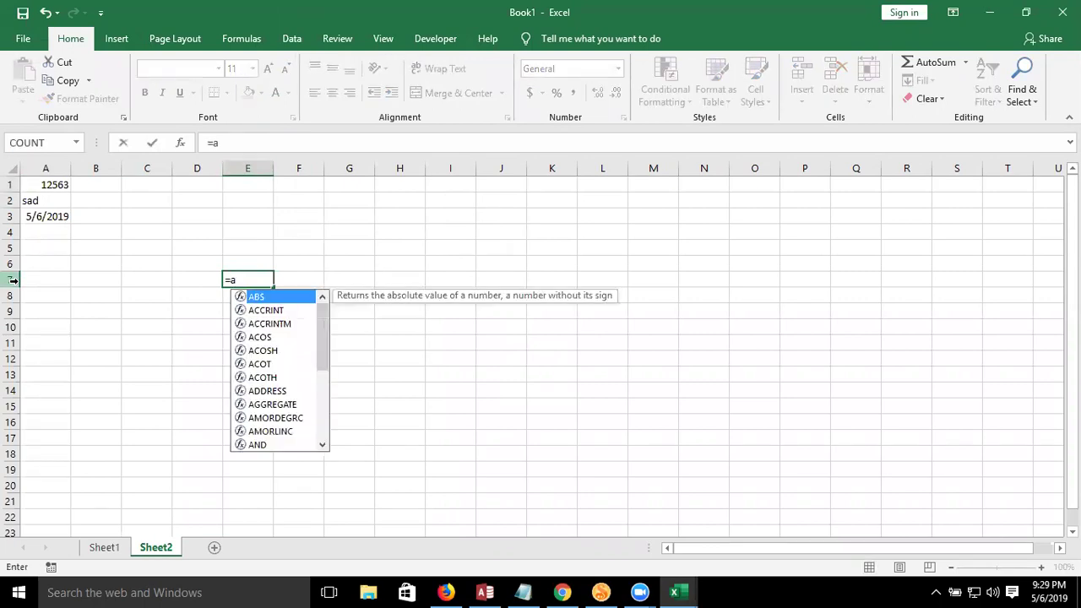
type("1")
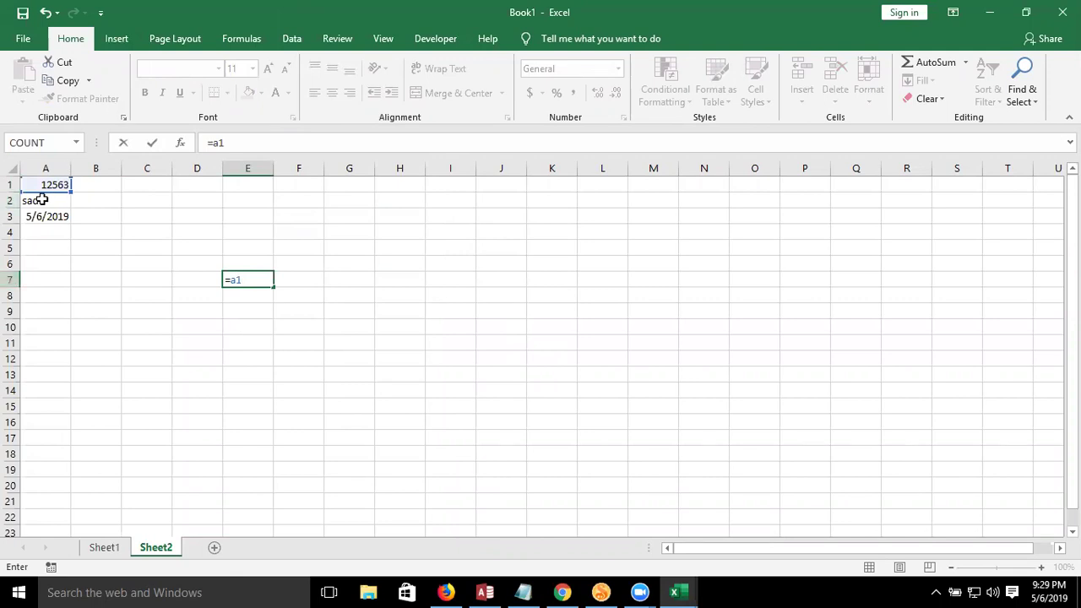
key("BackSpace")
key("BackSpace")
key("BackSpace")
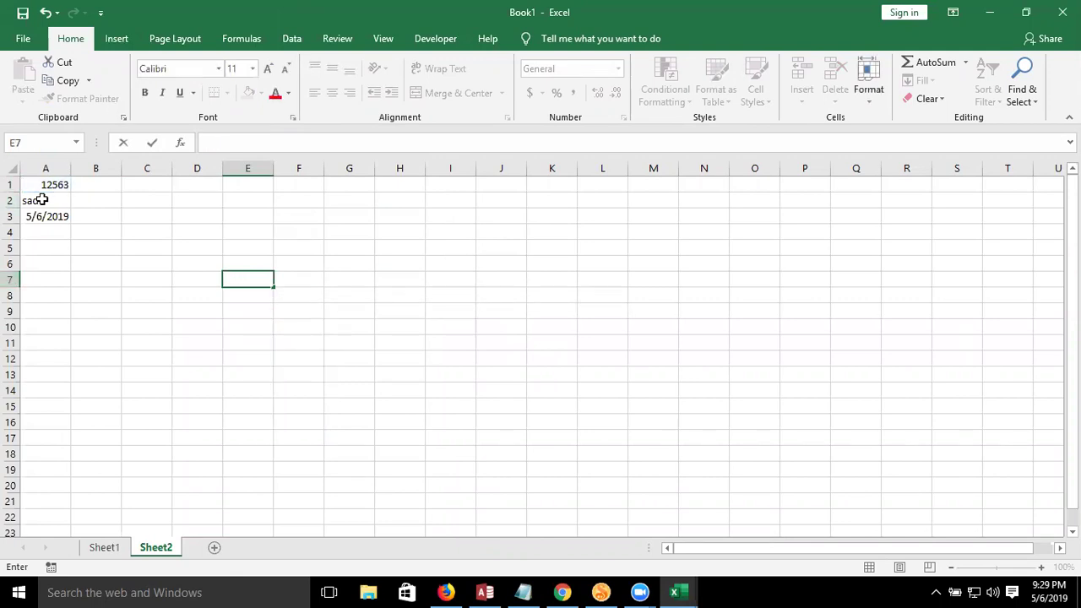
Make E7 on Sheet2 reference Sheet1's B14 with the formula =Sheet1!B14
left_click(95, 548)
left_click(153, 301)
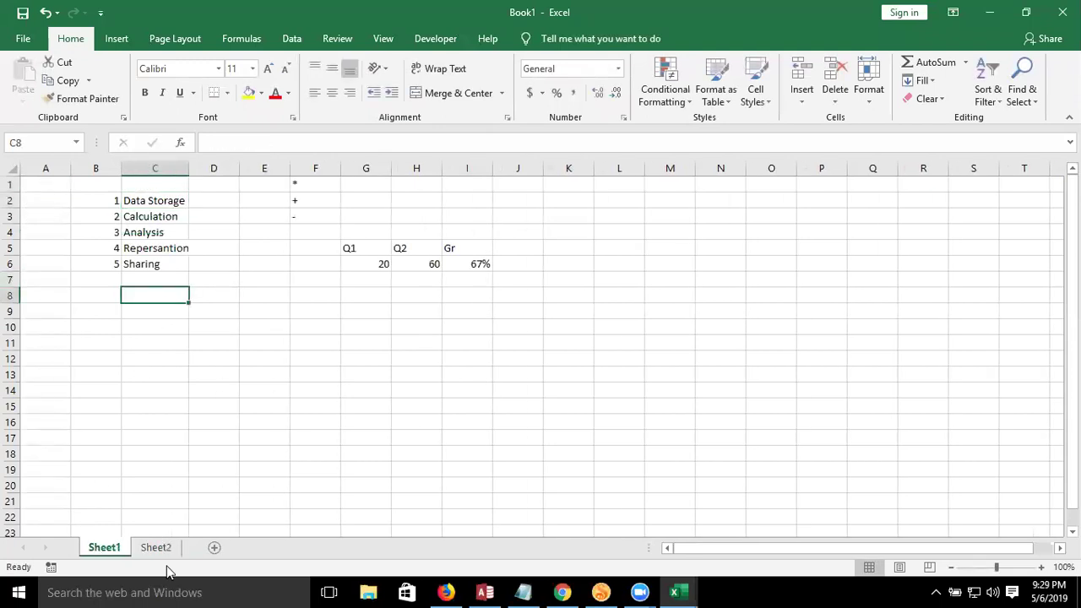
left_click(157, 547)
type("=")
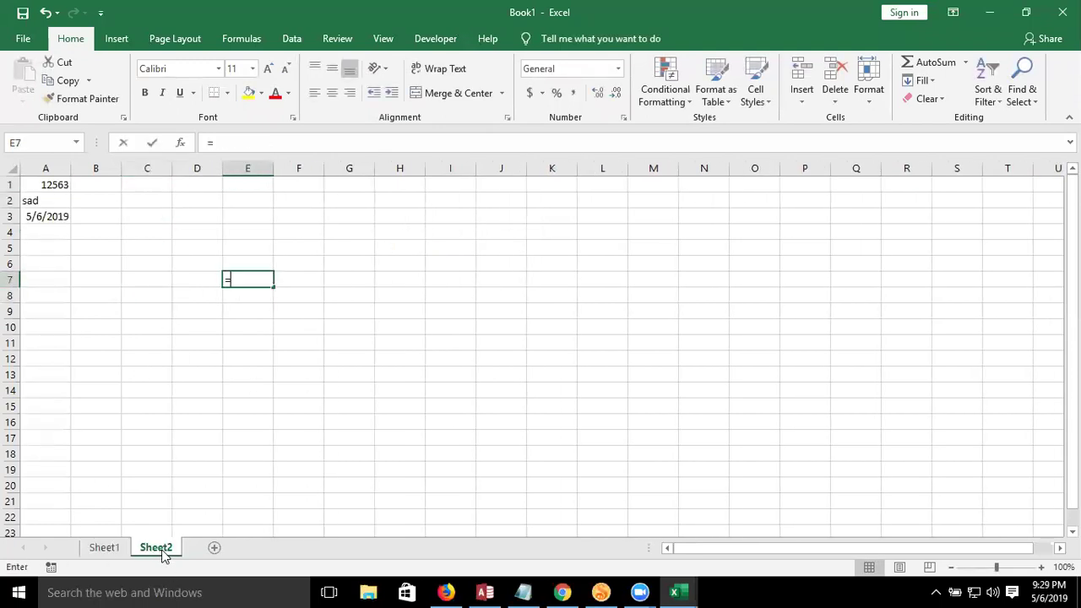
left_click(100, 550)
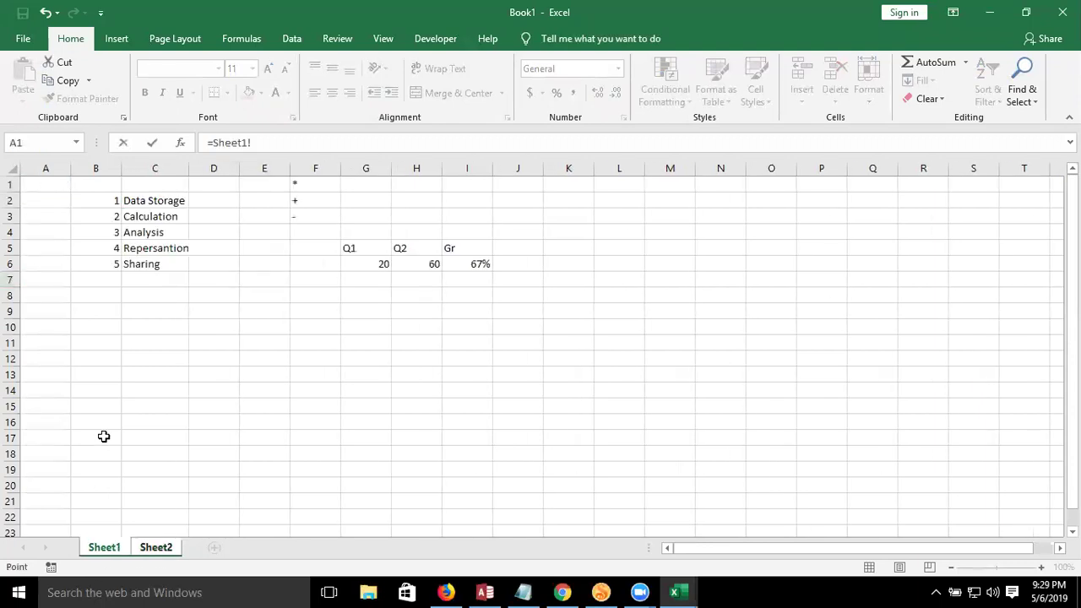
left_click(107, 387)
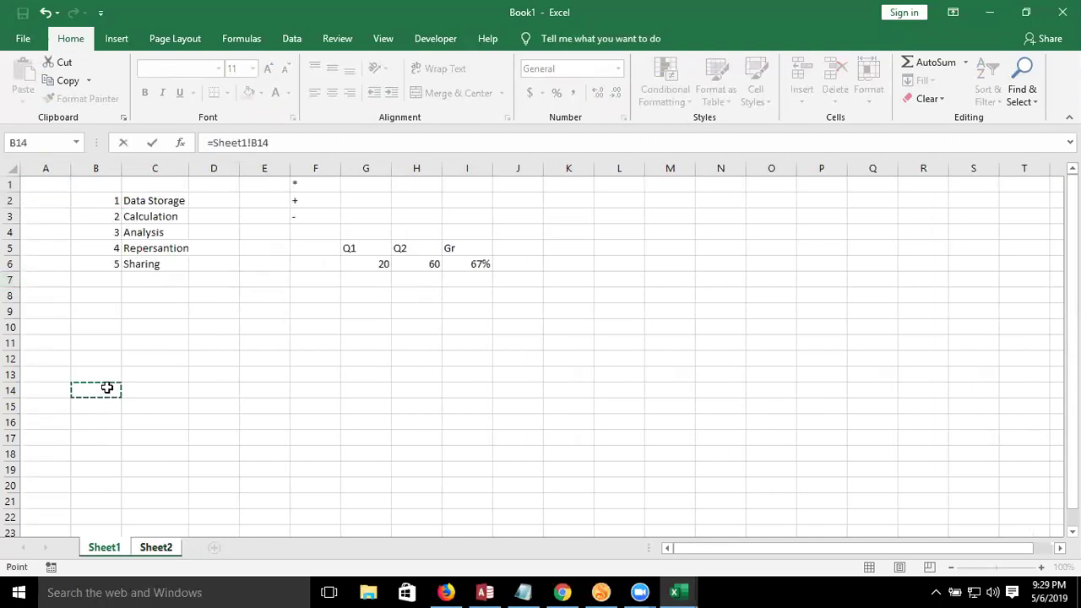
key("Return")
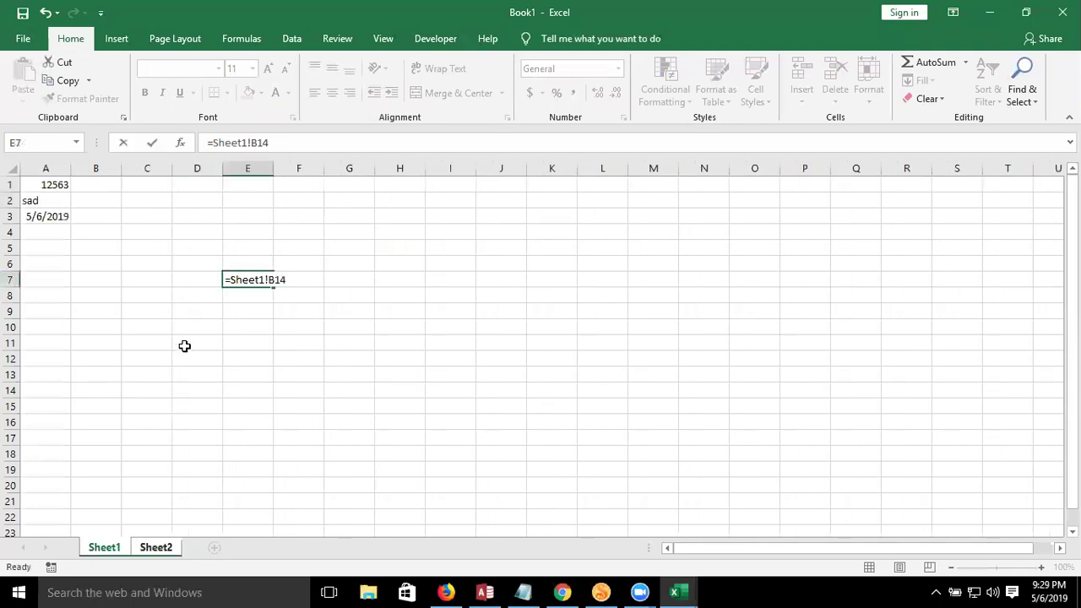
Inspect E7's =Sheet1!B14 formula and leave it unchanged
double_click(251, 277)
double_click(242, 279)
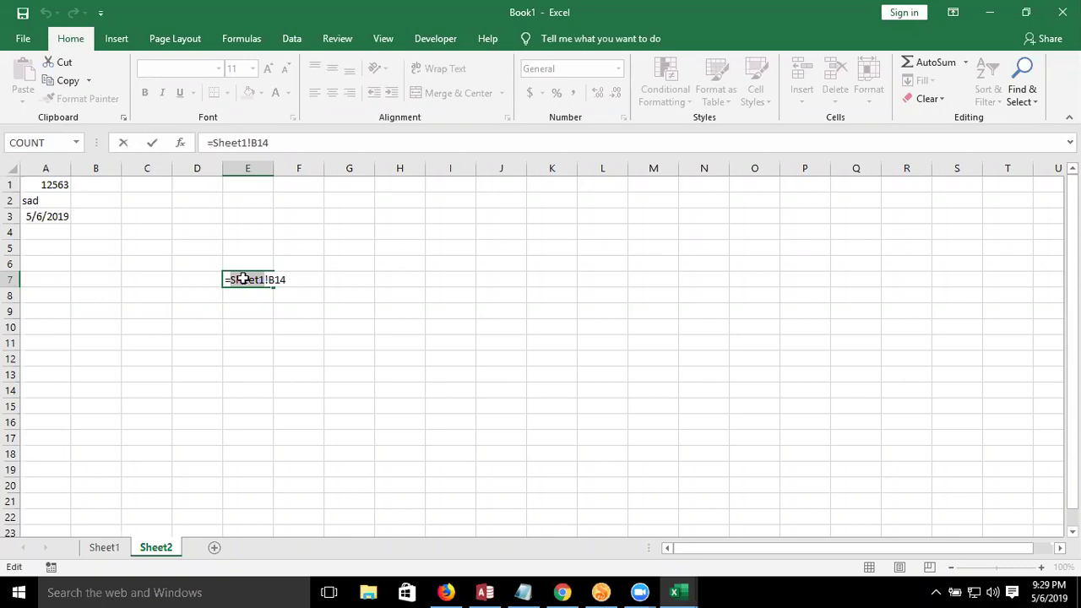
key("Escape")
Link E8 to cell E8 on Sheet2 of the Sumif_Project workbook and inspect the reference
key("Down")
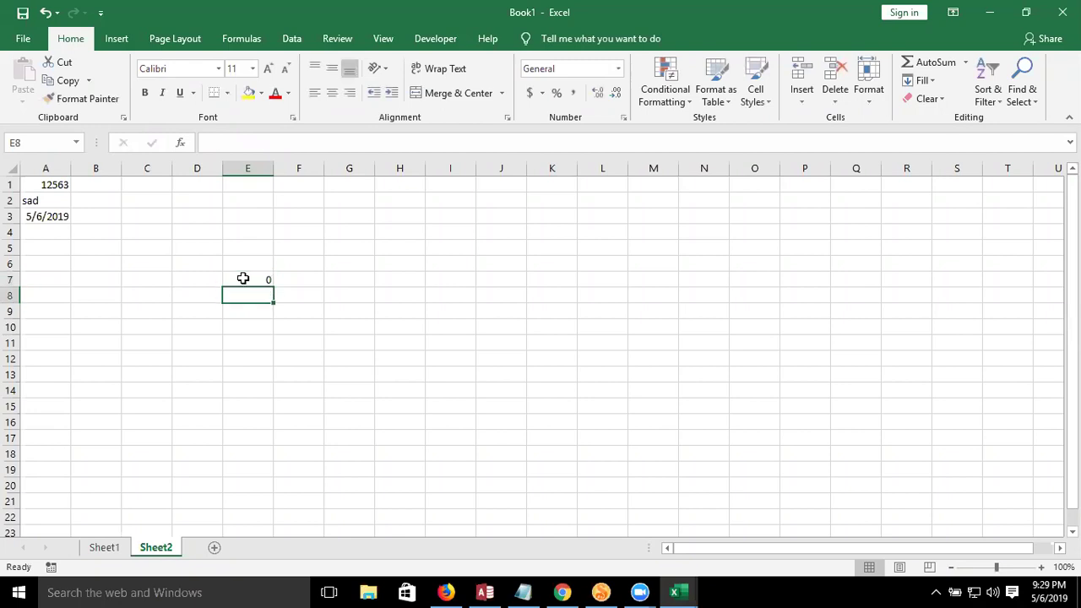
type("=")
mouse_move(682, 591)
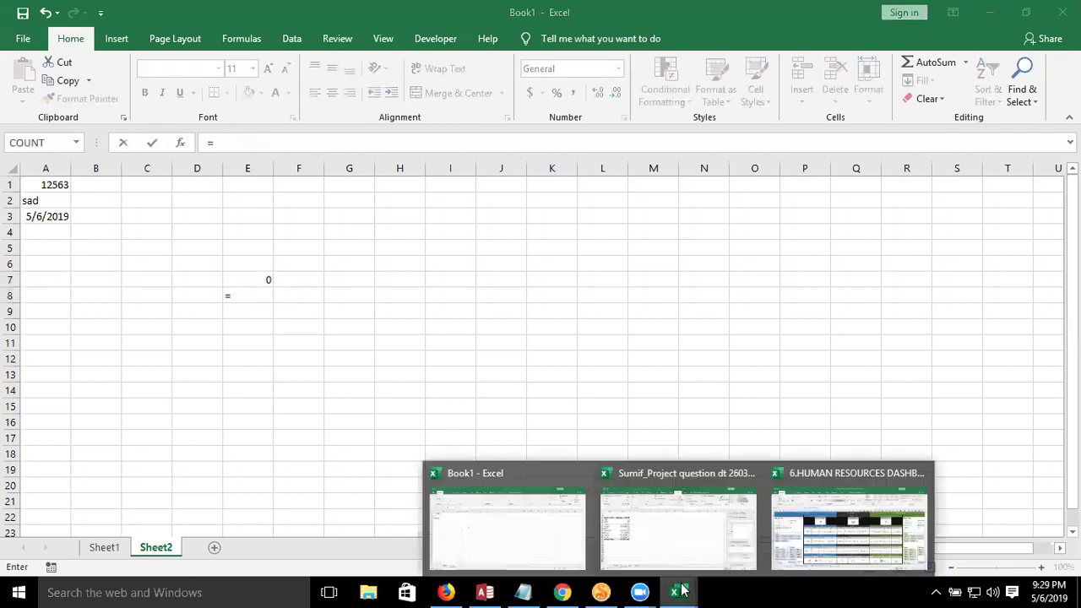
left_click(678, 534)
left_click(344, 287)
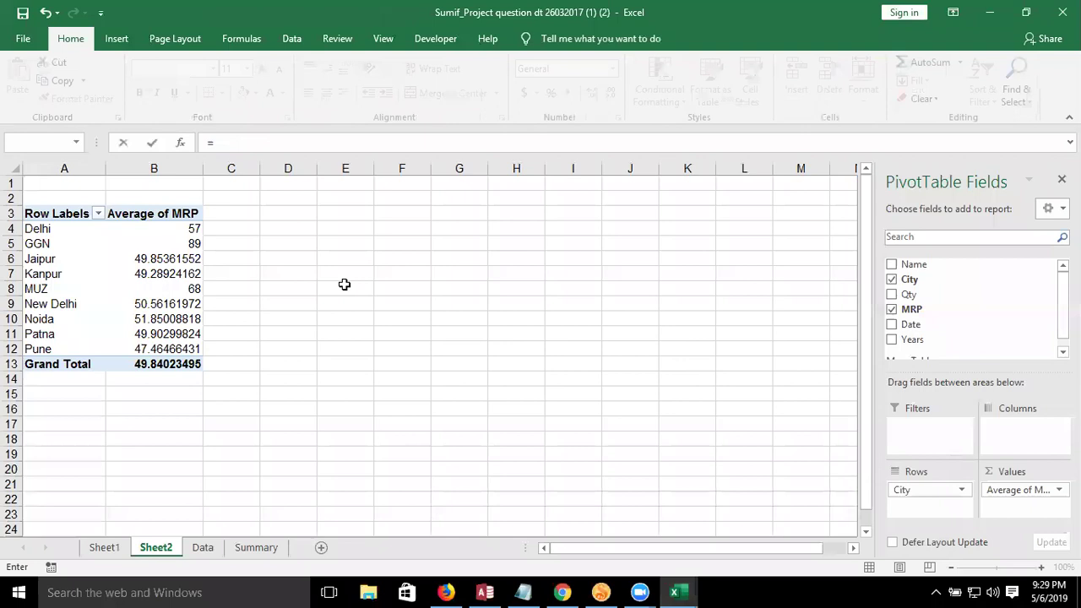
key("ctrl+Tab")
key("Return")
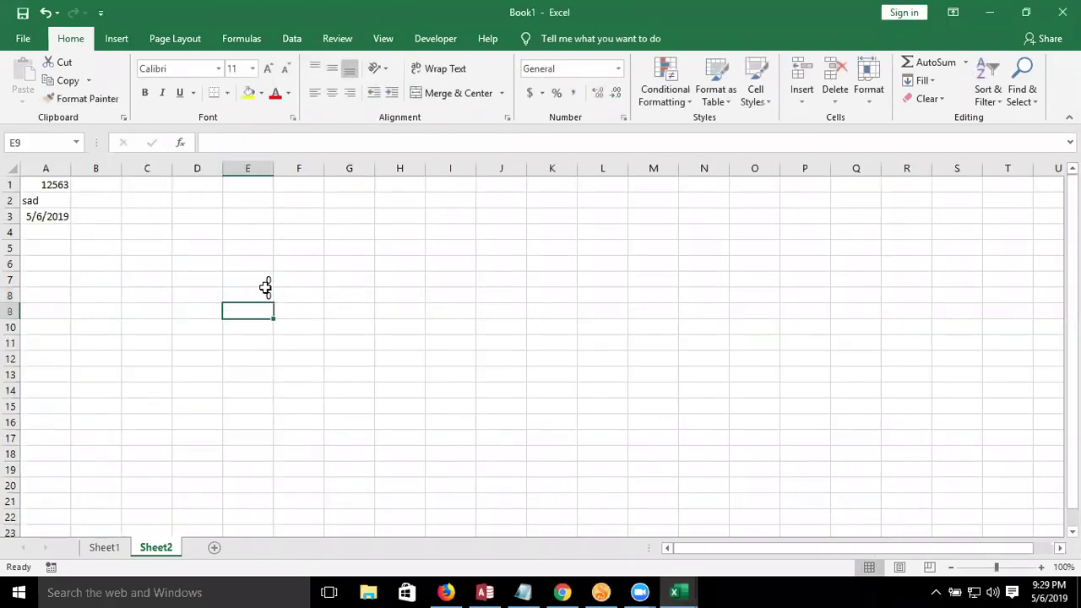
double_click(257, 295)
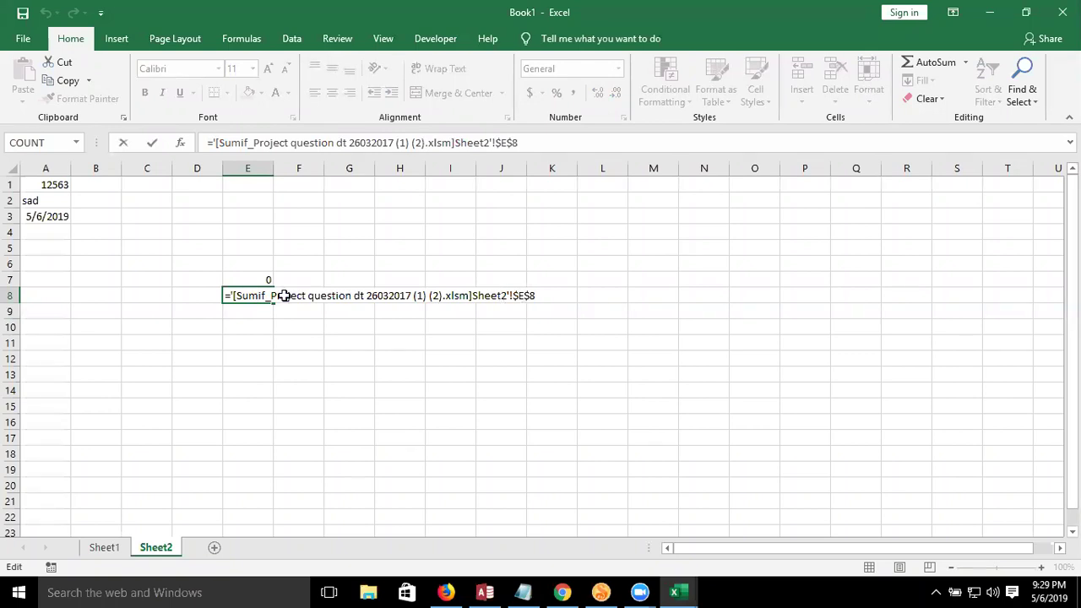
key("ctrl+Return")
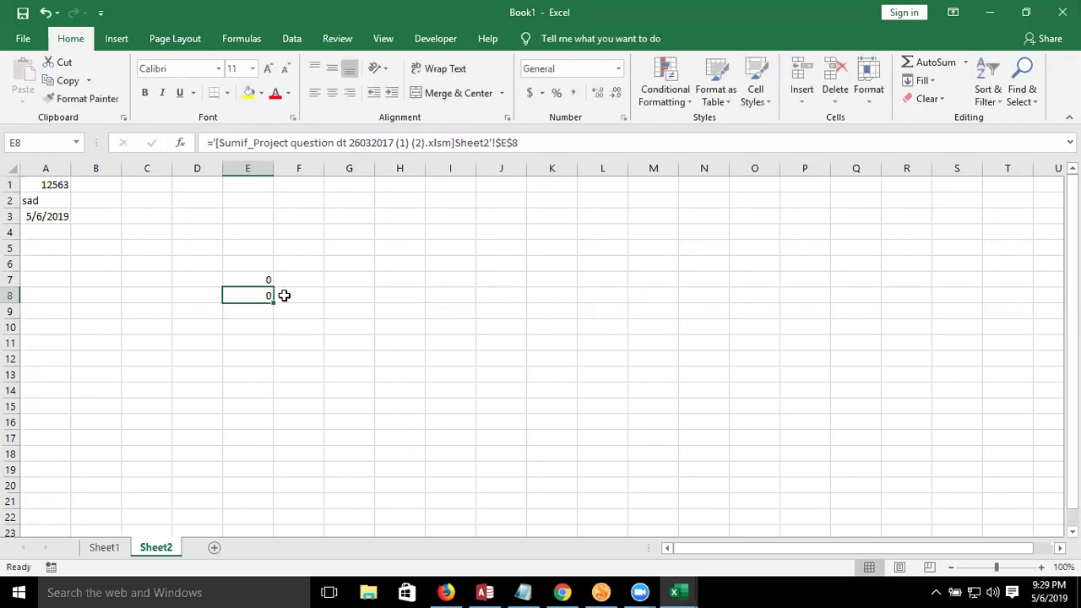
Close the Sumif_Project workbook without saving
mouse_move(697, 589)
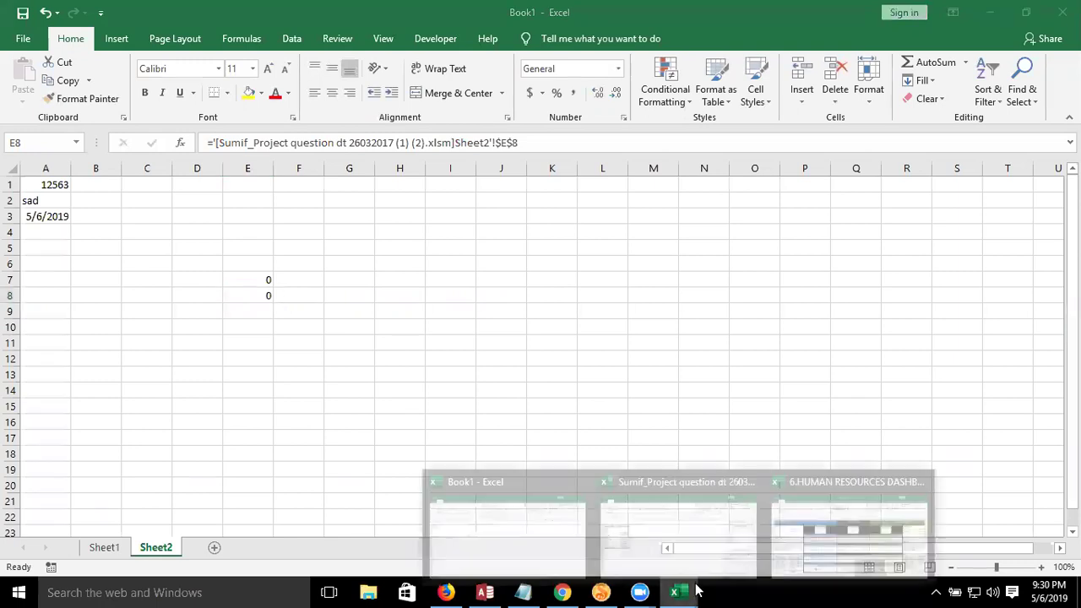
left_click(678, 546)
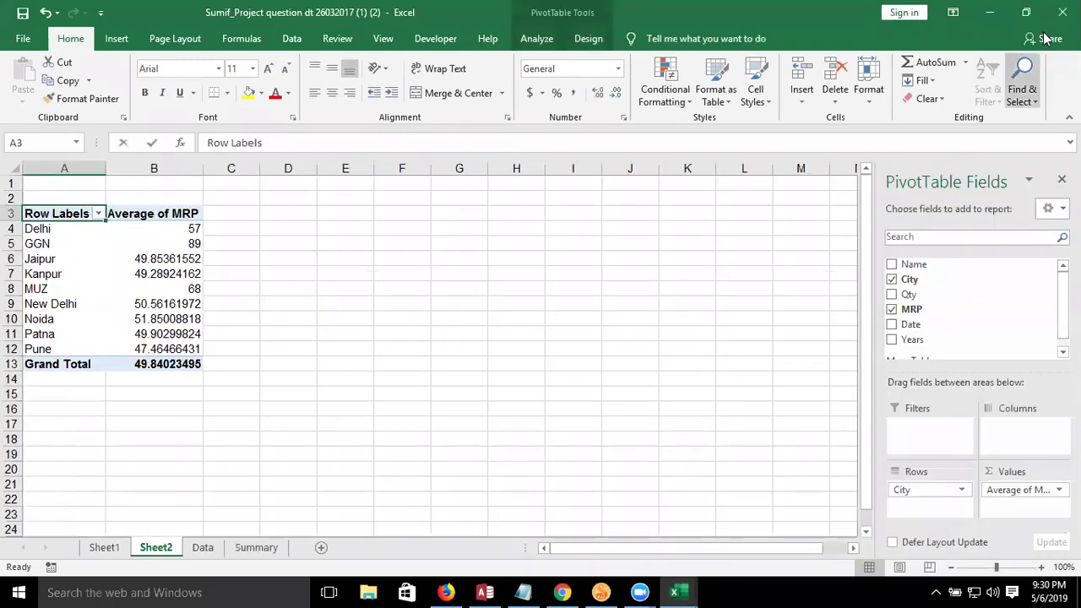
left_click(1062, 12)
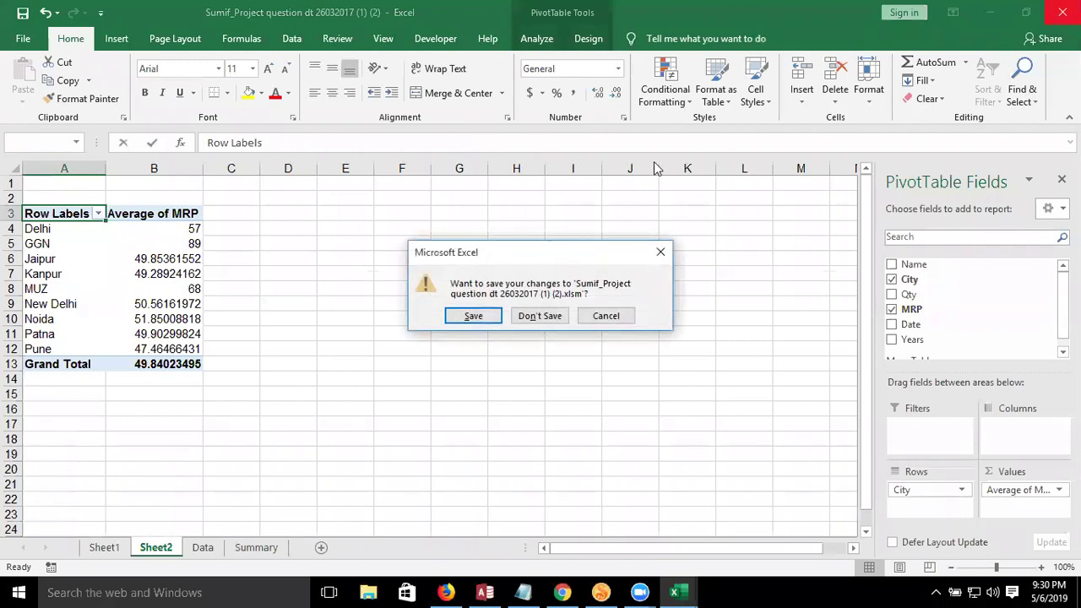
left_click(533, 316)
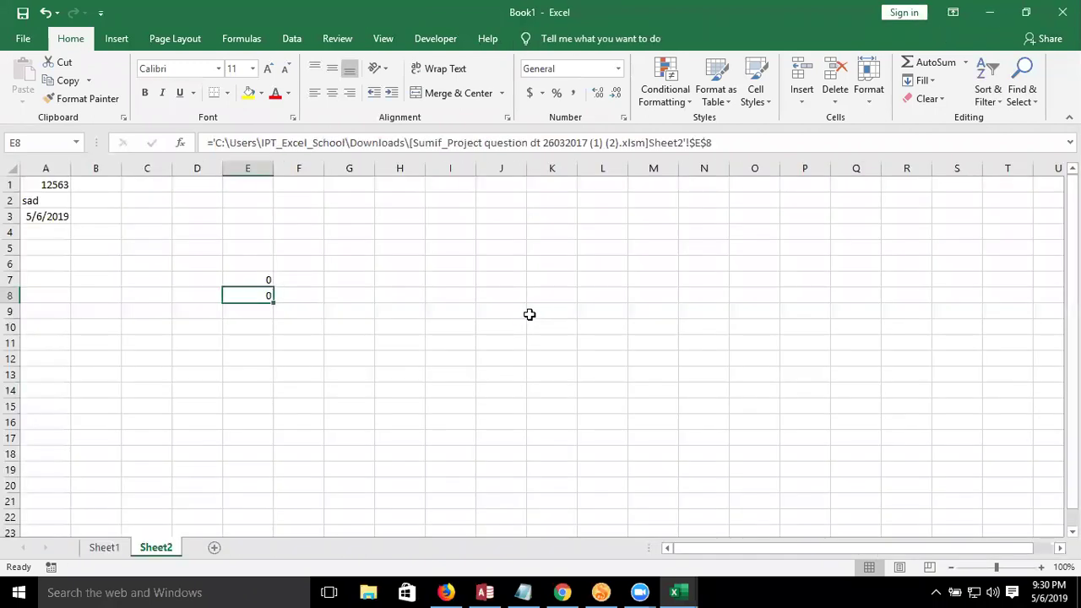
Recommit E8's external-workbook reference (now #REF!), dismiss the sheet prompt, and select C10
double_click(249, 297)
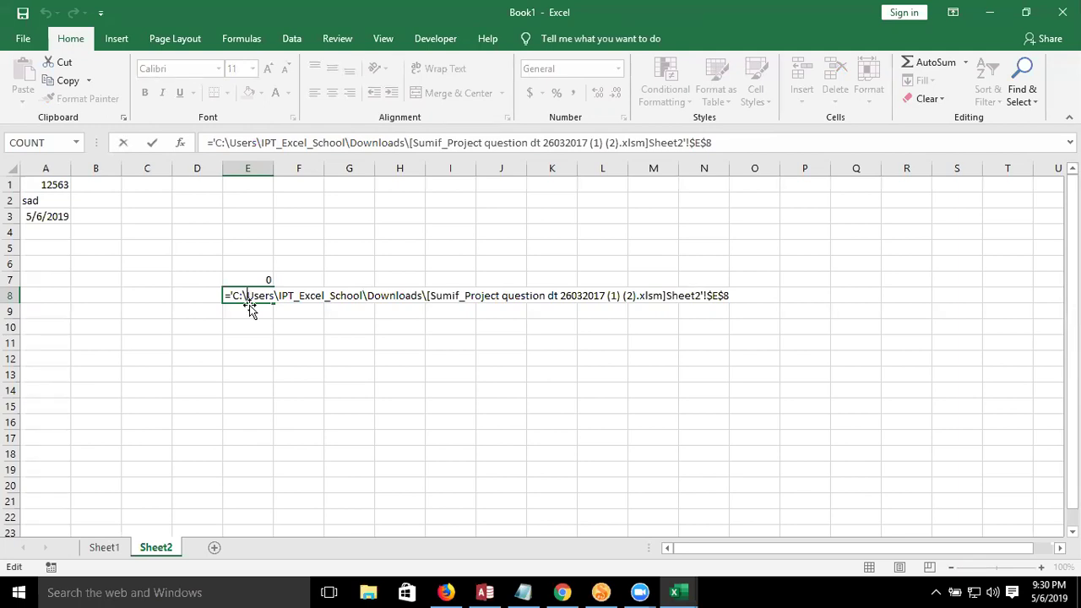
key("Return")
key("Escape")
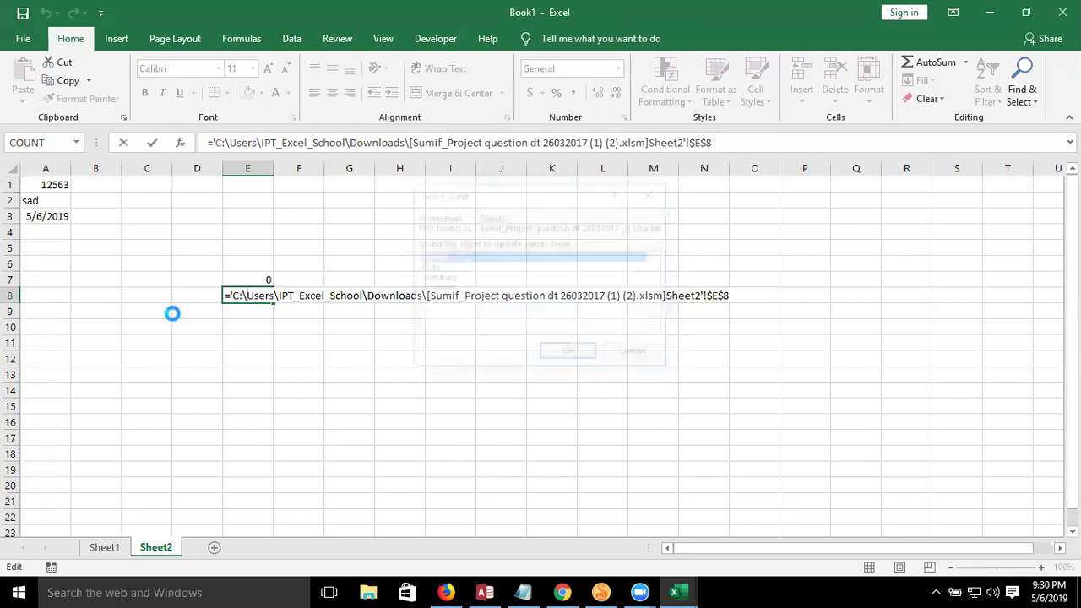
left_click(157, 334)
Enter 20 in C10, 30 in D10 and the formula =20+30 in E10
type("20")
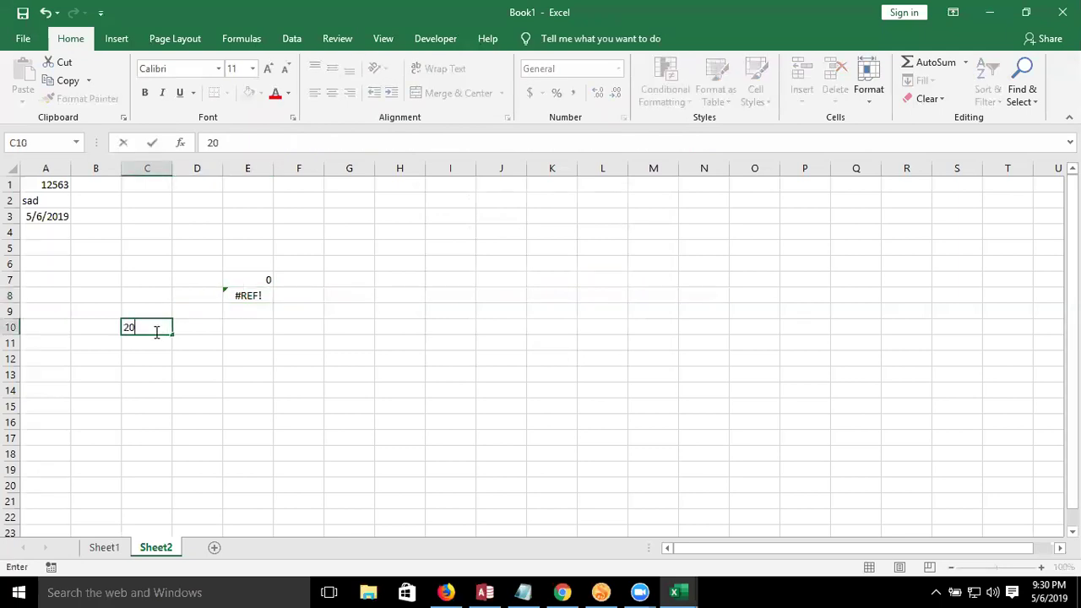
key("Tab")
type("30")
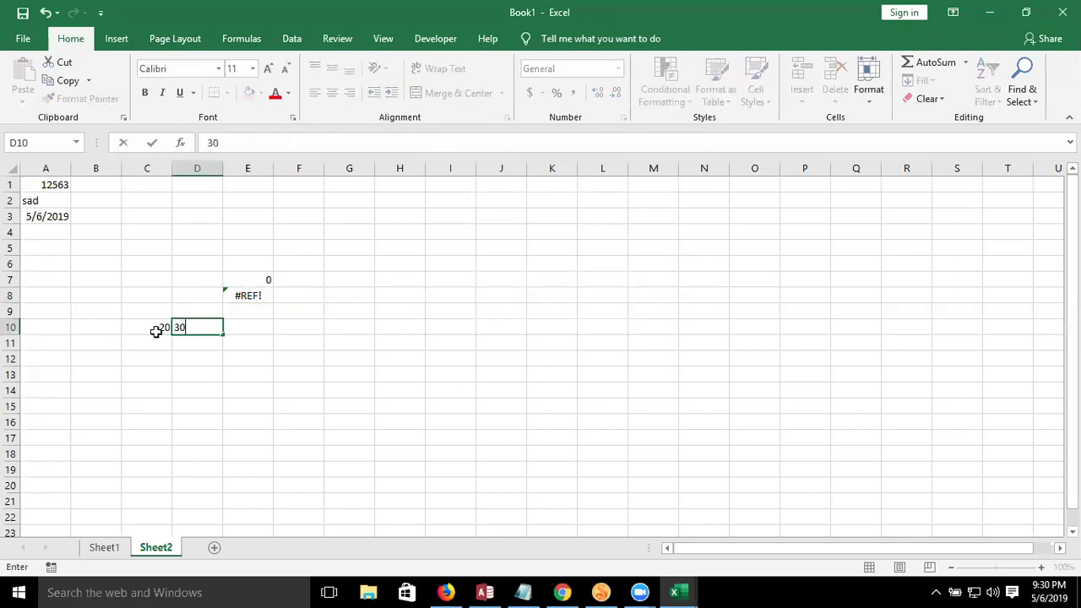
key("Tab")
type("=")
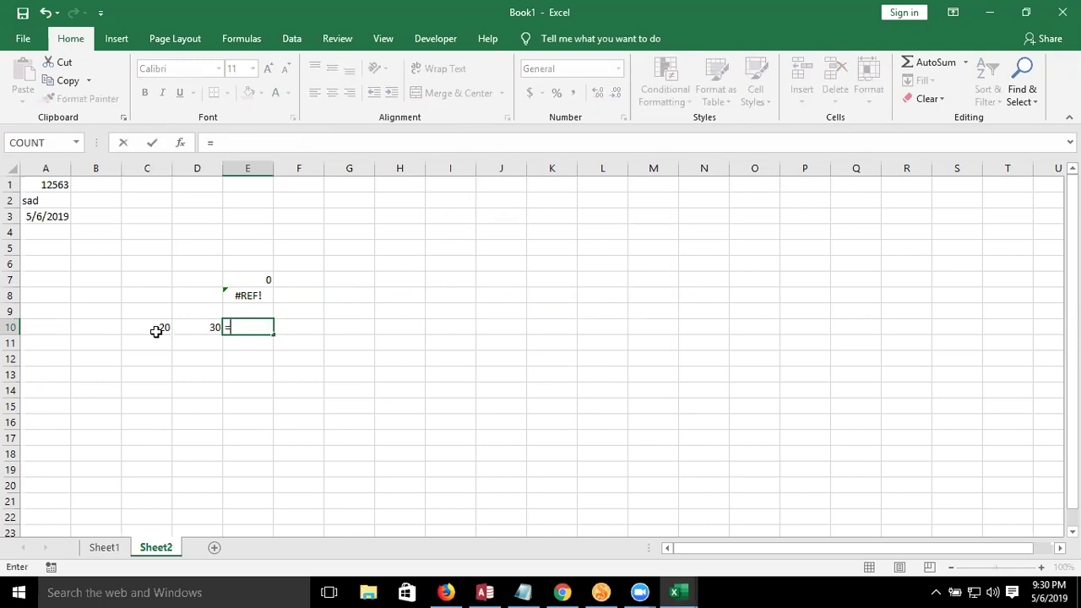
type("20+30")
key("Return")
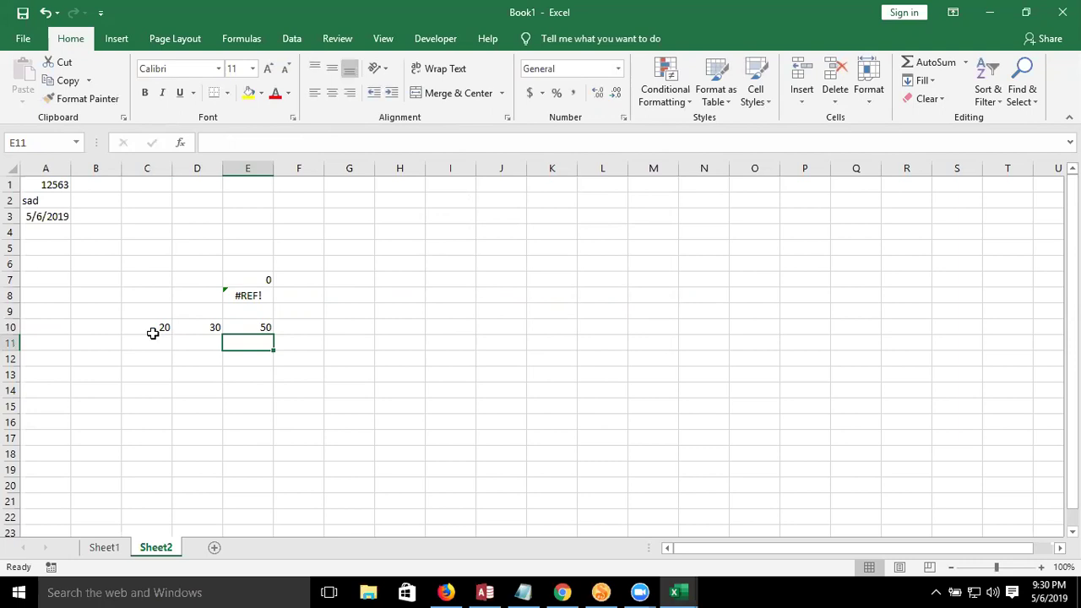
Change D10 to 60 and enter =C10+D10 in E11
key("Up")
key("Left")
type("60")
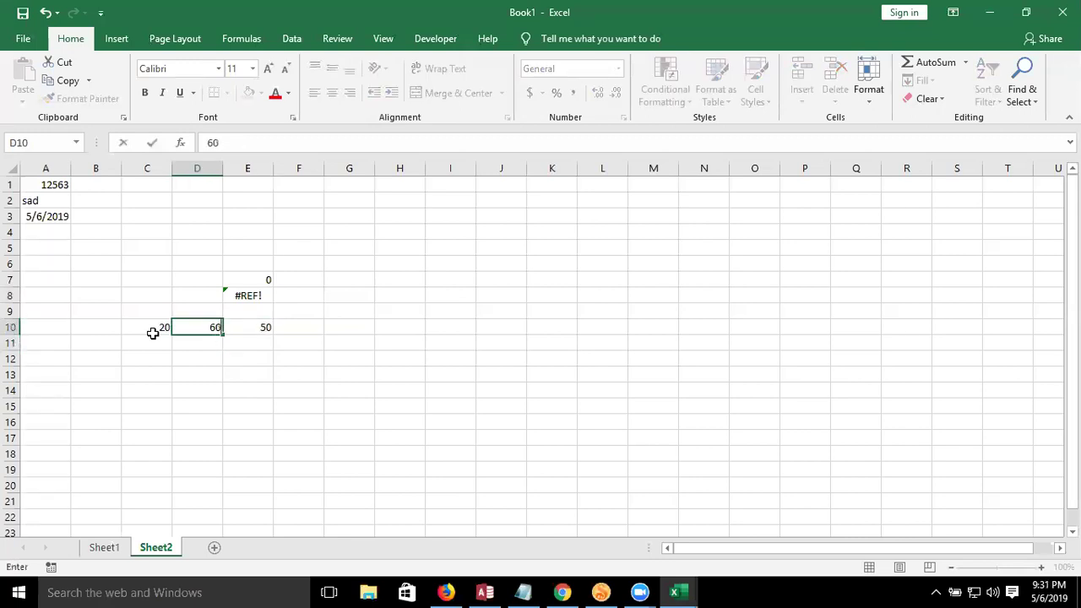
key("Return")
key("Up")
key("Right")
key("Down")
type("=")
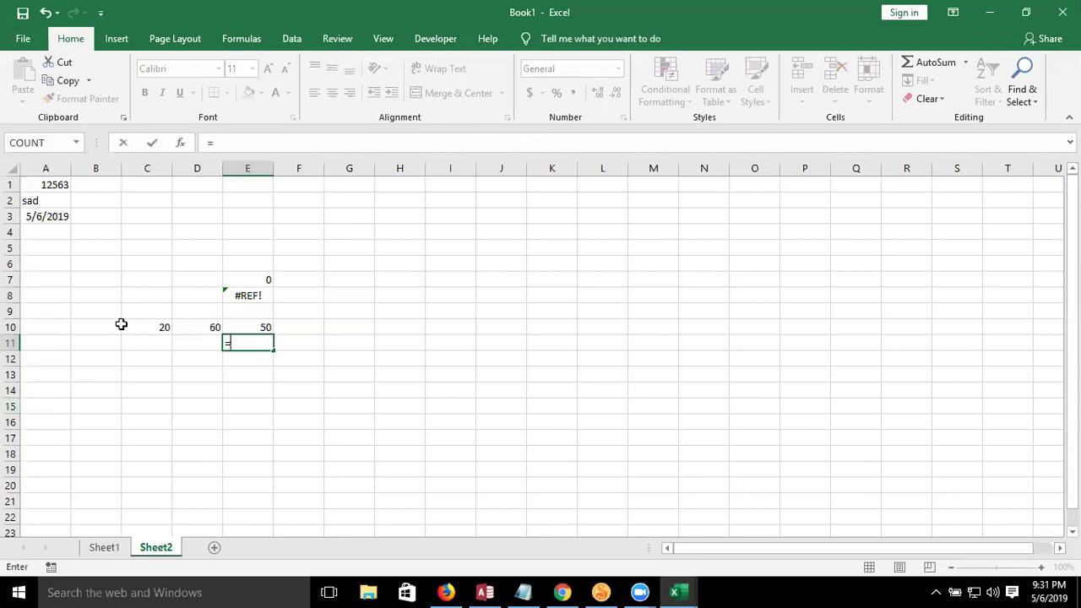
left_click(127, 326)
type("+")
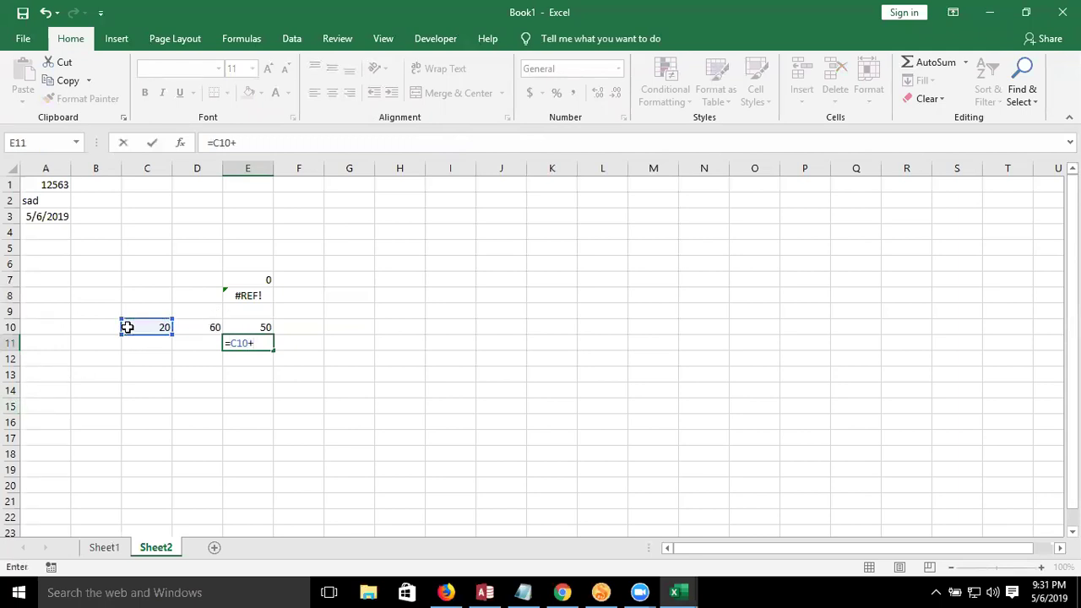
left_click(194, 326)
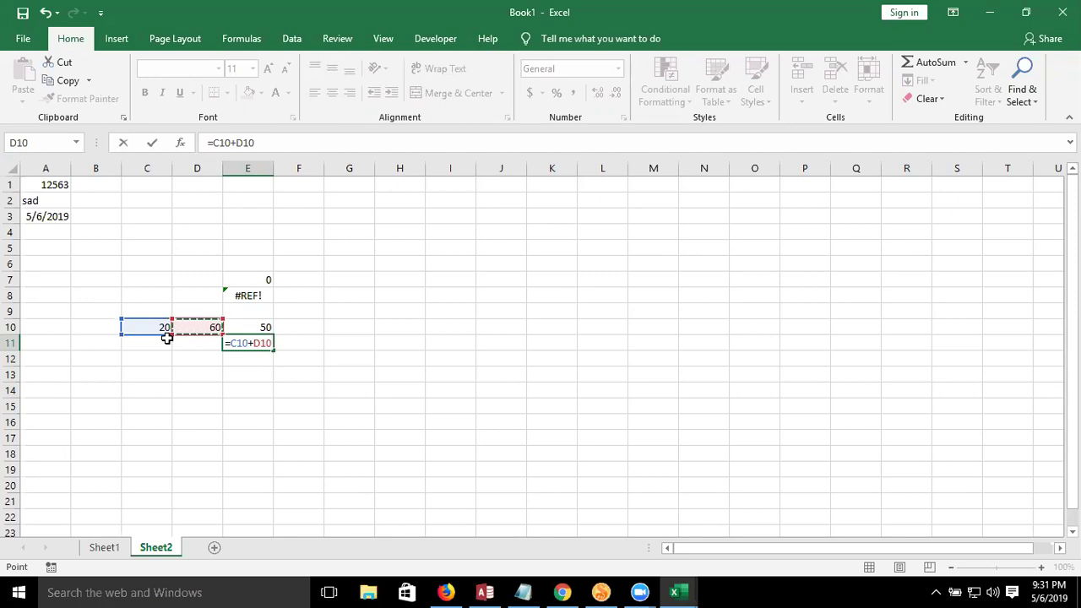
key("ctrl+Return")
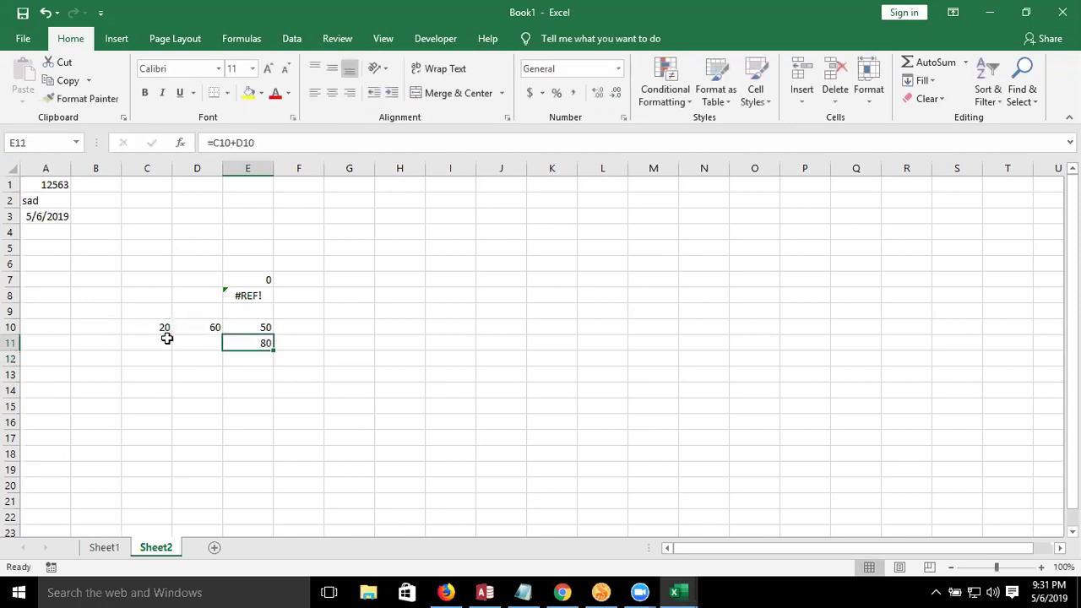
Change D10 to 68 so E11 shows 88, then select columns A through E
key("Left")
key("Up")
type("68")
key("Return")
key("Down")
key("Right")
key("Up")
double_click(198, 328)
left_click_drag(250, 168, 13, 160)
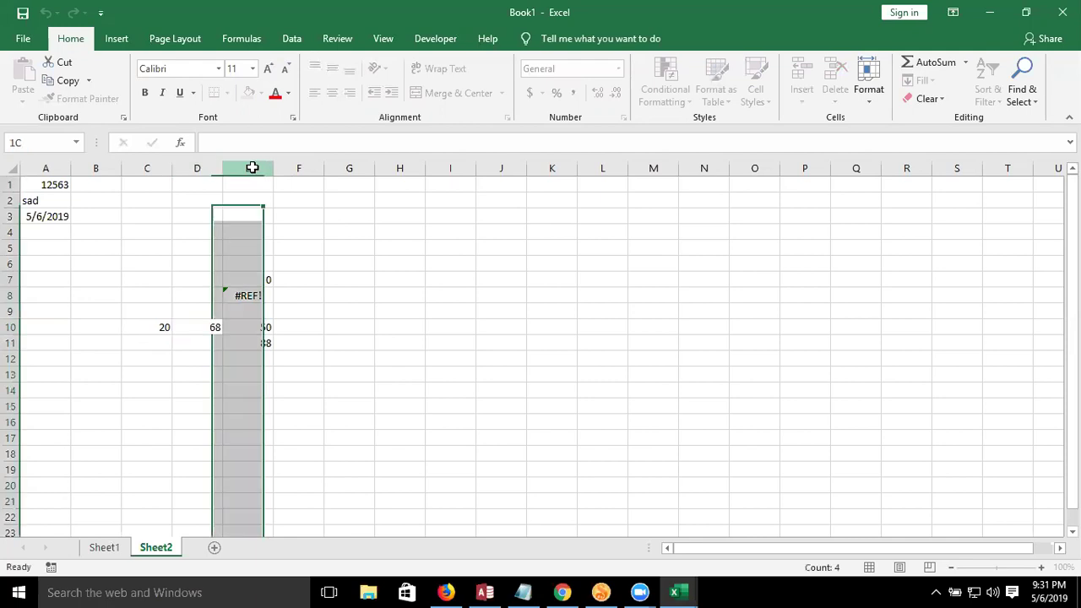
Clear columns A–E and type 82, 25, 63, 45, 85, 69, 945, 25 down column A
key("Delete")
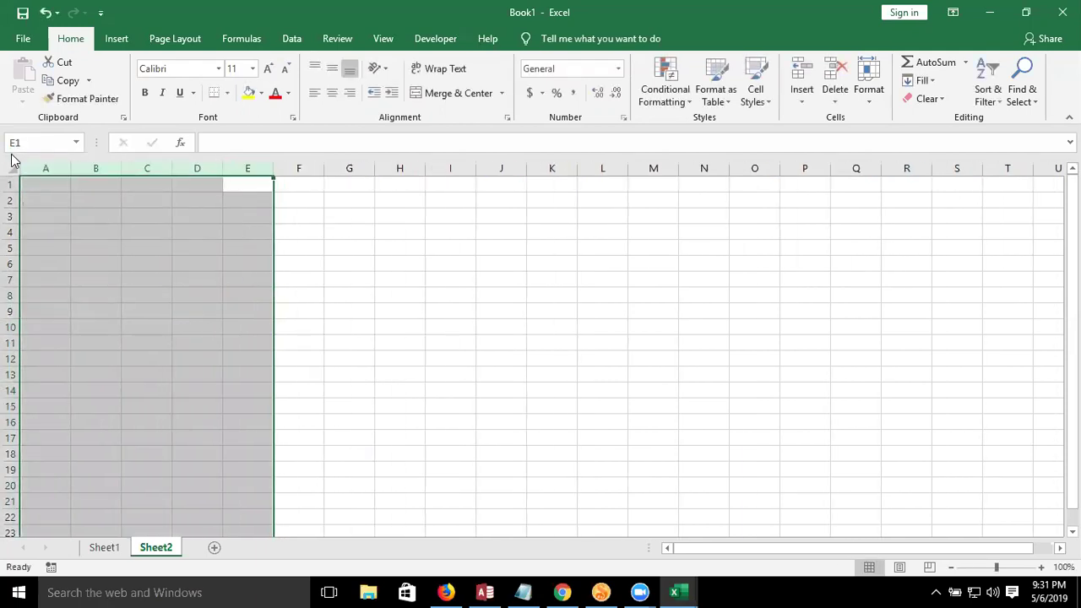
key("Left")
key("Left")
key("Left")
key("Left")
type("82")
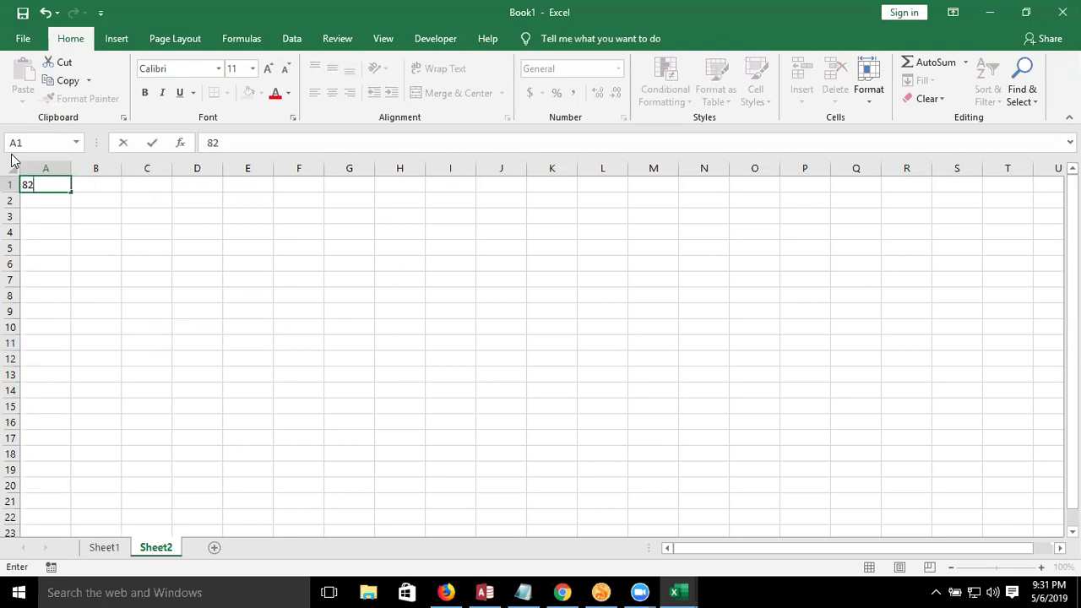
key("Return")
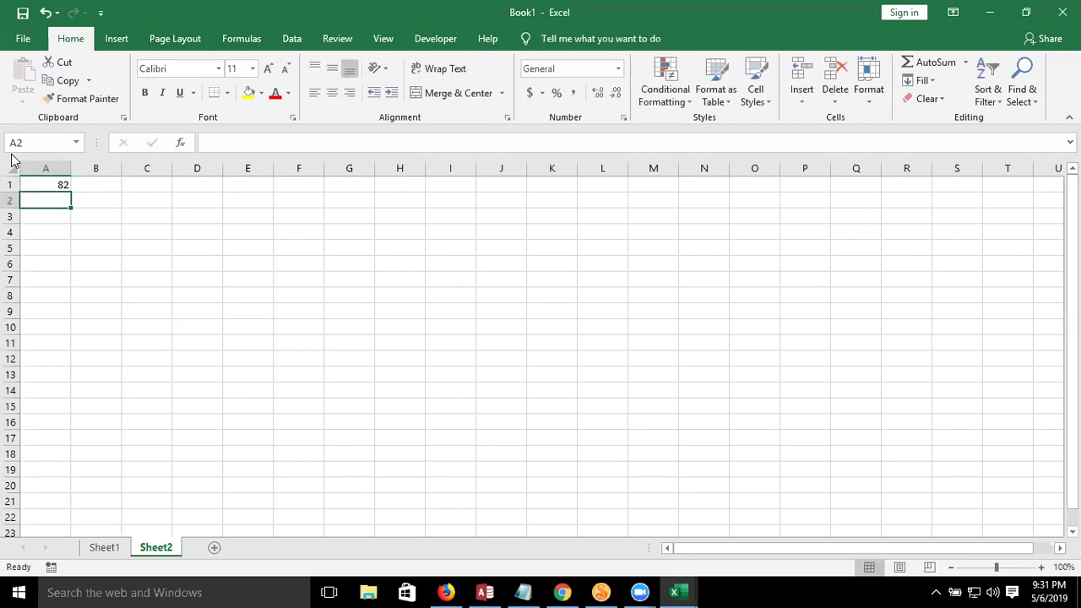
type("25 63 45 85 69 945 25")
key("Return")
Correct A7 to 58 and A8 to 11, then move to B1
key("Up")
type("54")
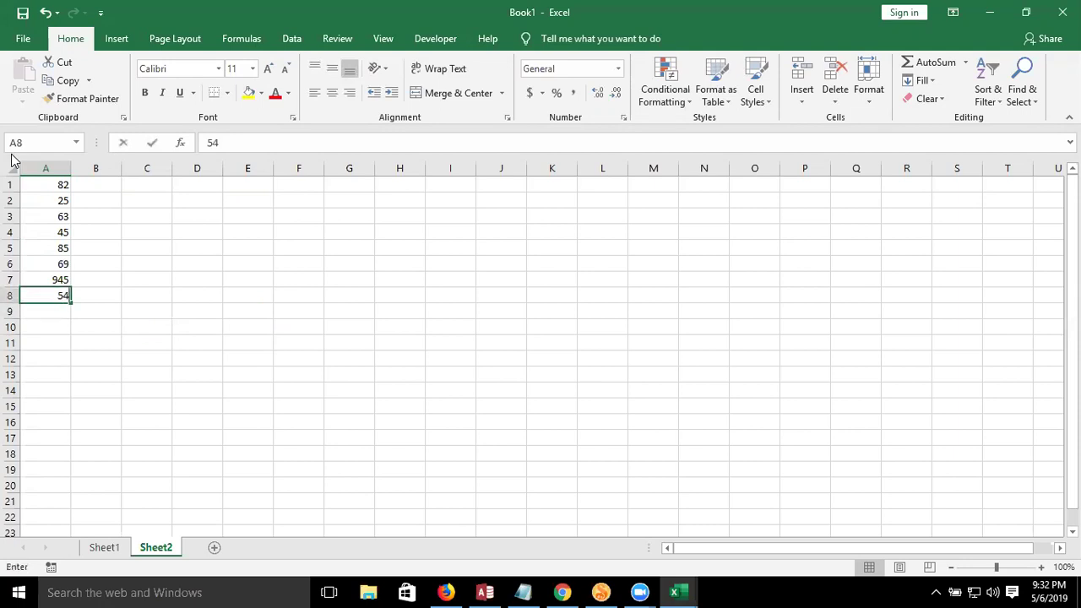
key("Return")
key("Up")
key("Up")
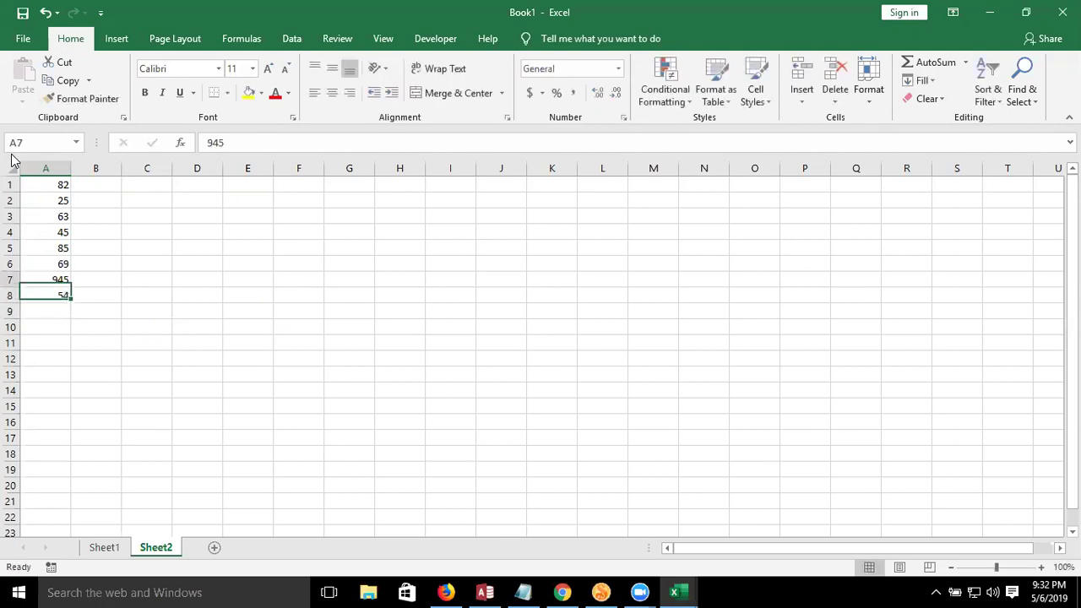
type("58")
key("Return")
type("11")
key("Up")
key("Up")
key("Up")
key("Up")
key("Up")
key("Up")
key("Right")
Enter the formula =A1+20 in B1
type("=")
key("Left")
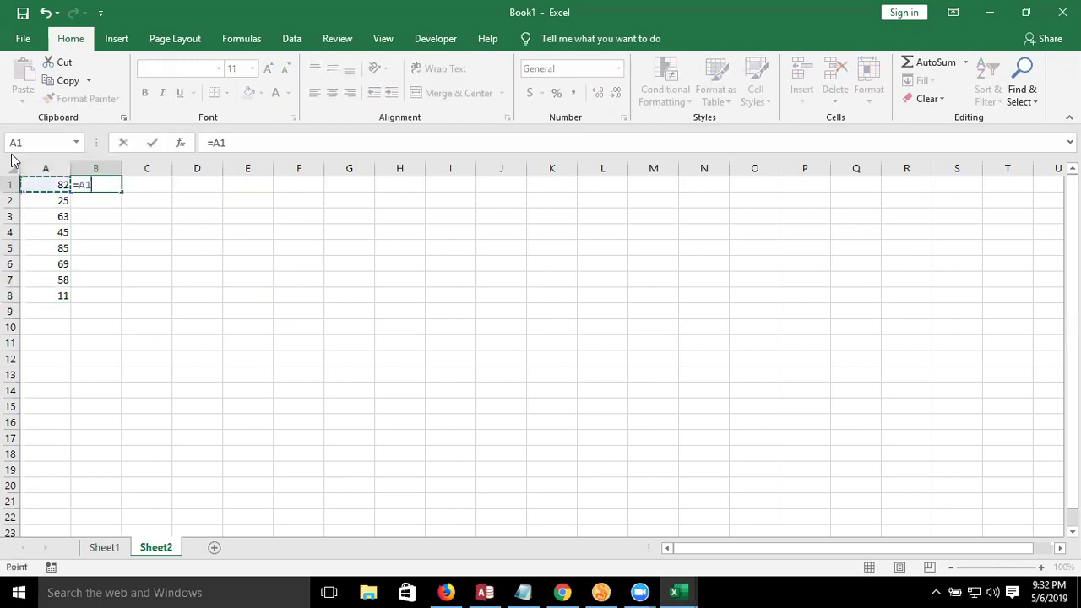
type("/")
key("BackSpace")
type("+20")
key("ctrl+Return")
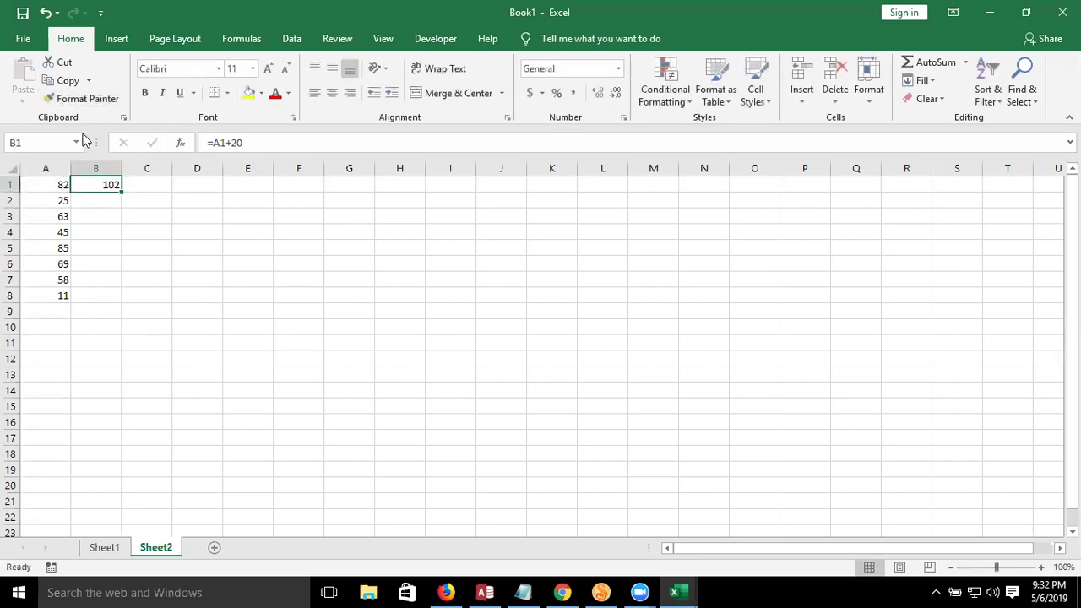
Fill the B1 formula down to B8 and check the copied formulas
left_click_drag(123, 194, 119, 205)
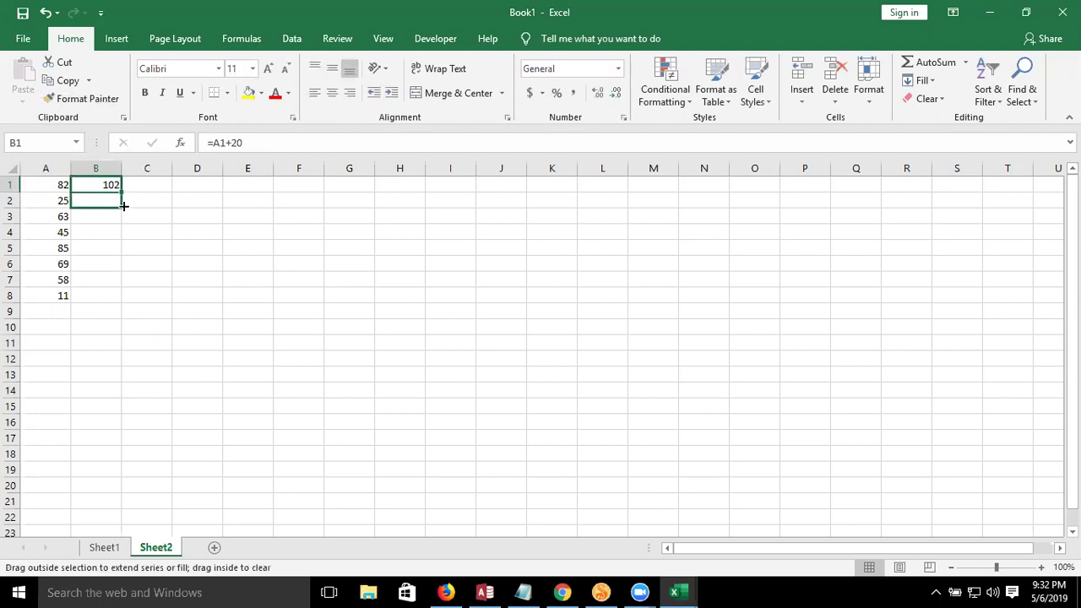
double_click(109, 200)
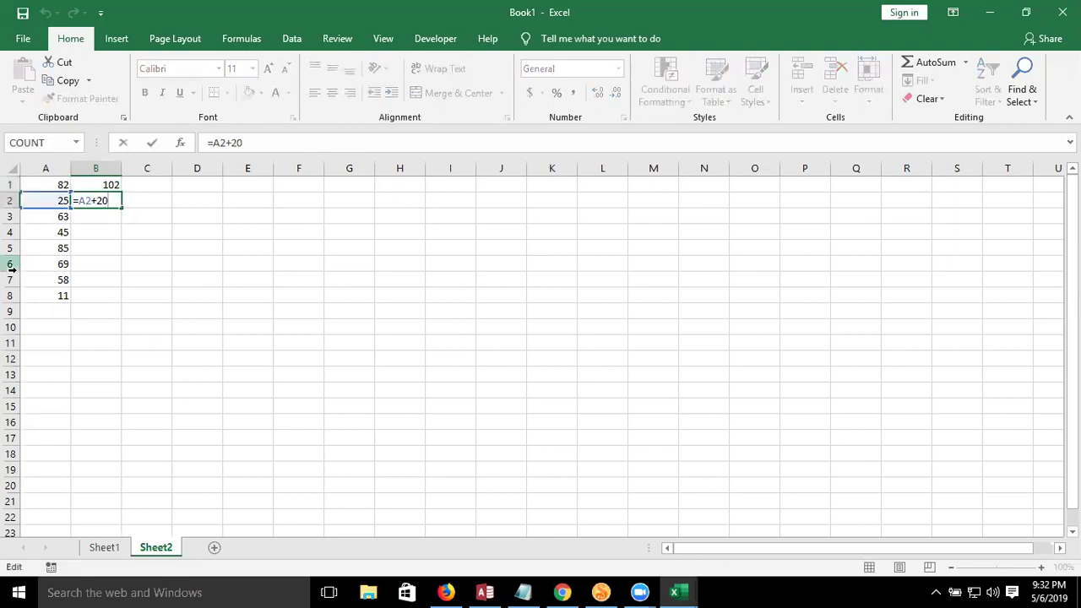
key("Escape")
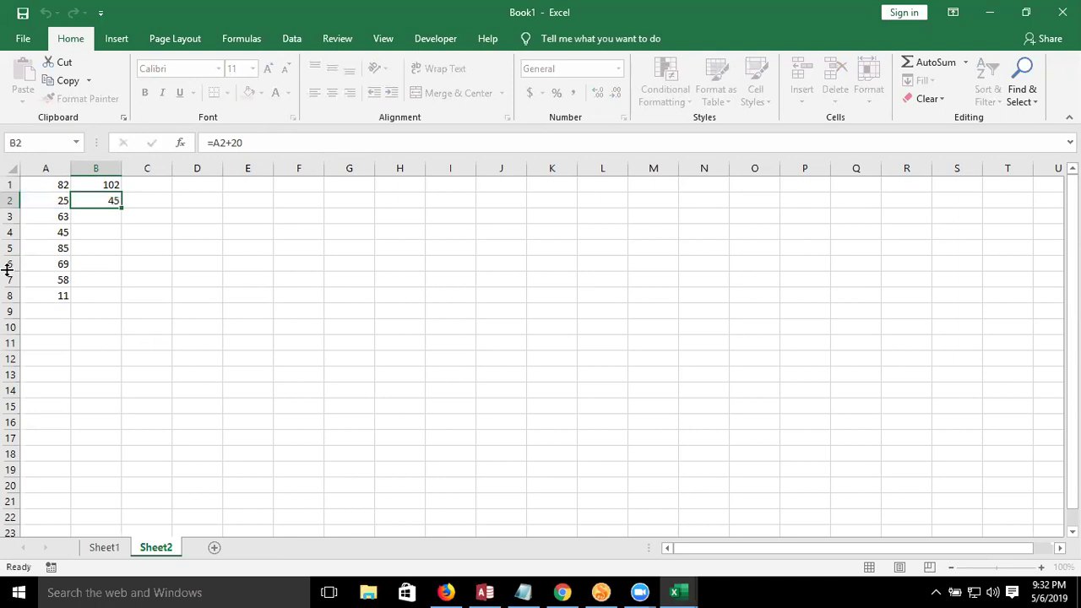
left_click_drag(120, 206, 120, 206)
double_click(120, 206)
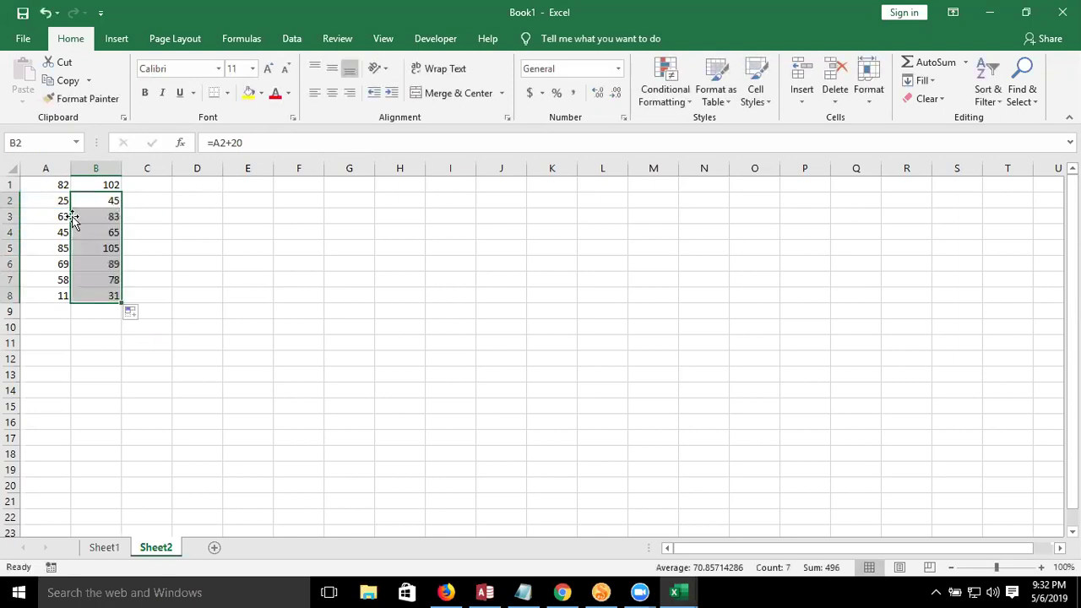
left_click_drag(53, 184, 67, 296)
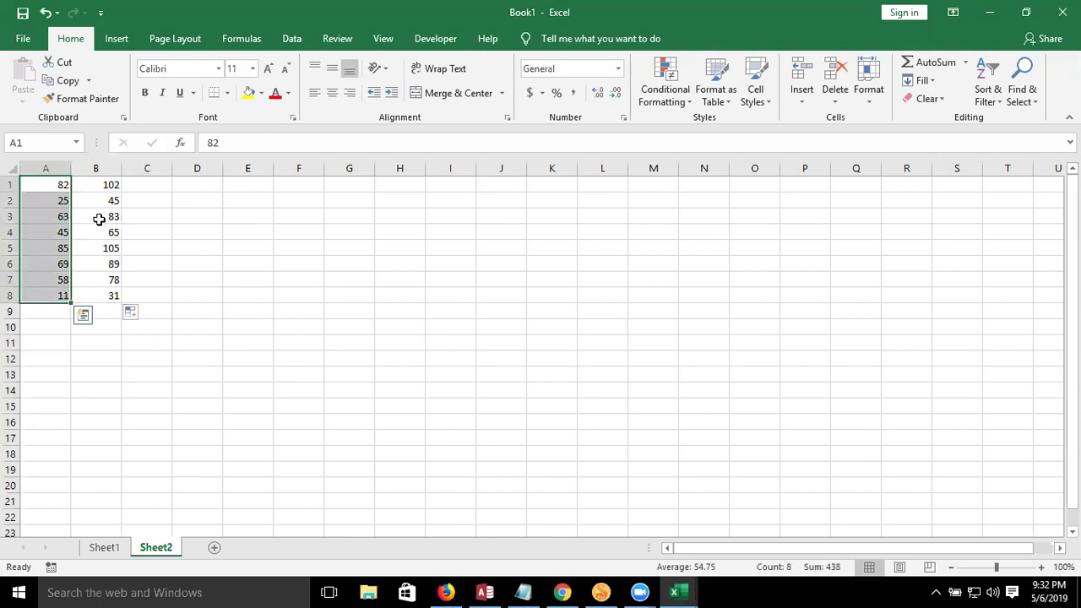
left_click(105, 184)
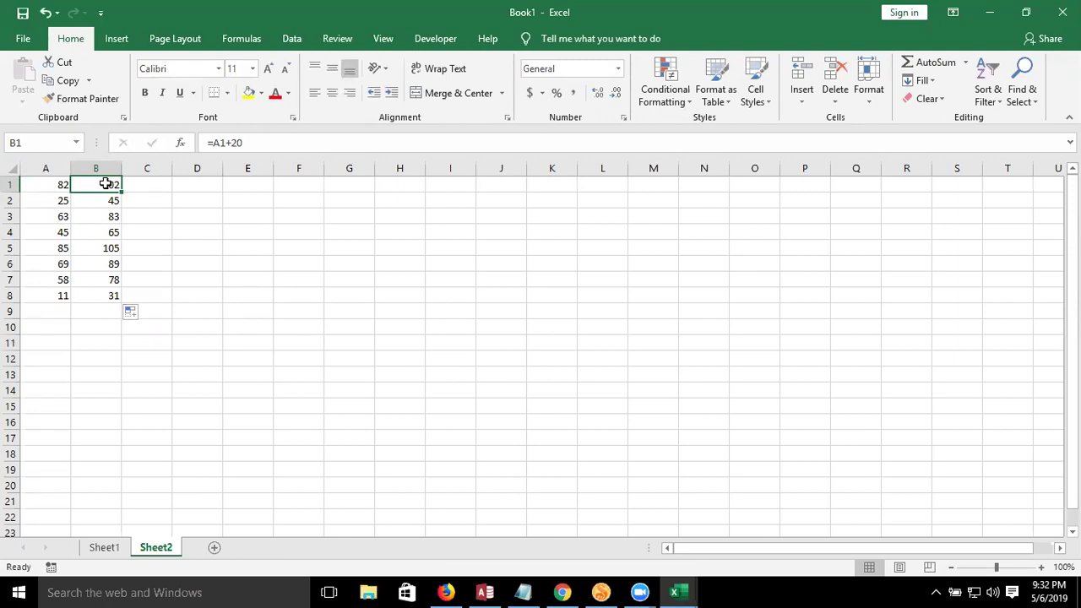
left_click(109, 211)
Delete the formulas in B1:B8
key("Up")
key("Up")
key("ctrl+shift+Down")
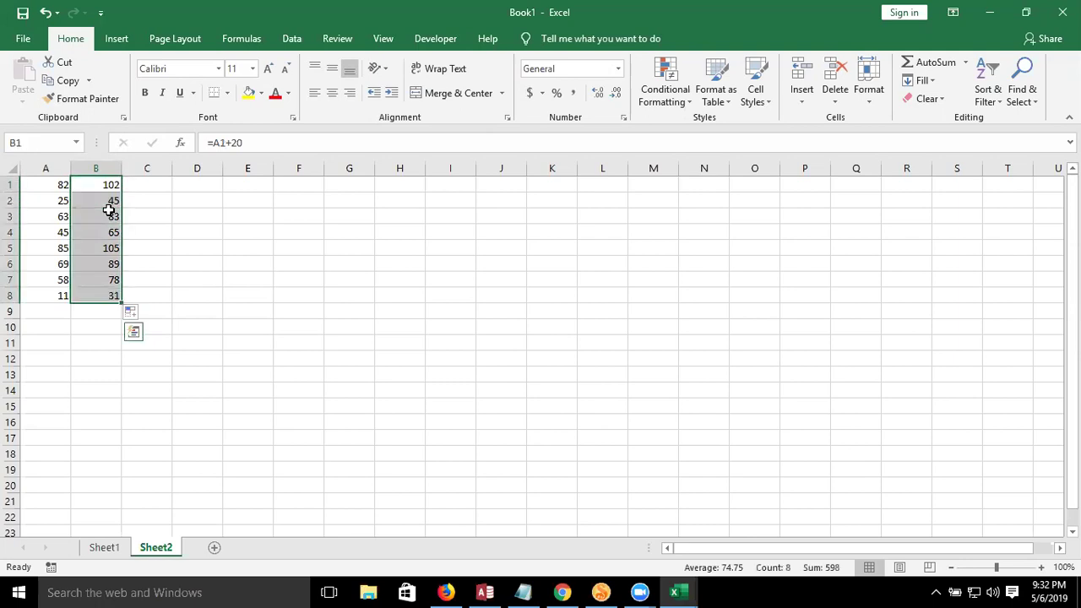
key("Delete")
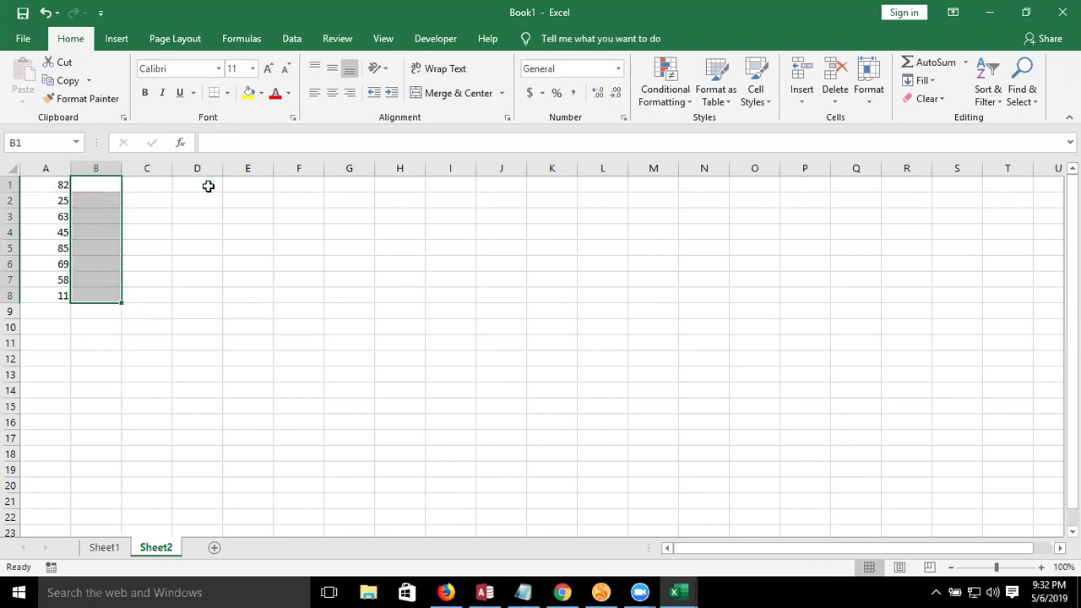
Enter 30 in D1, dismiss the stray replace prompt and character, then select A1:A8
left_click(207, 186)
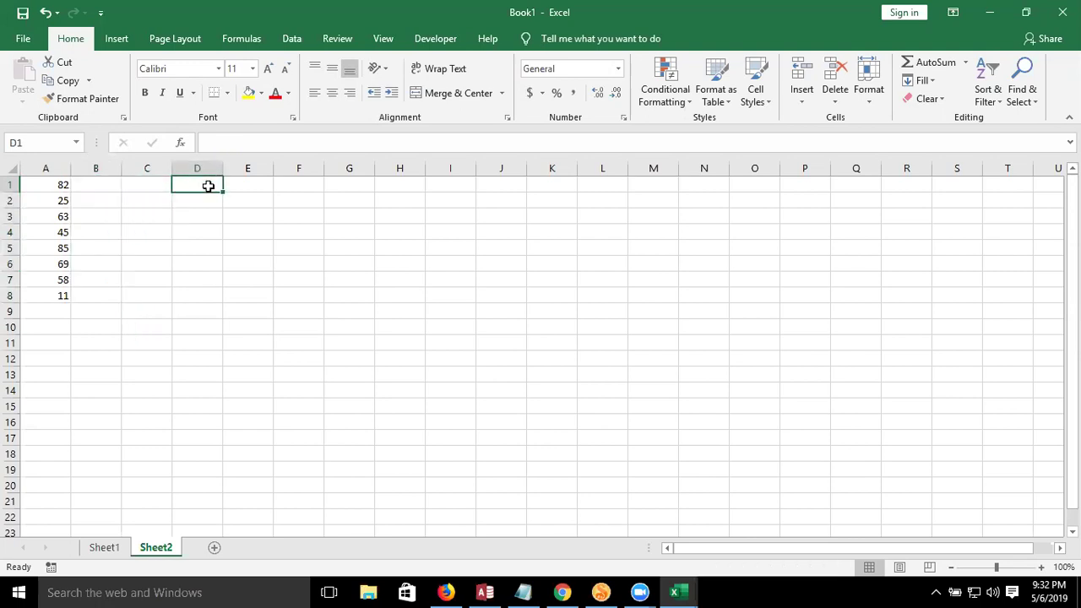
type("30")
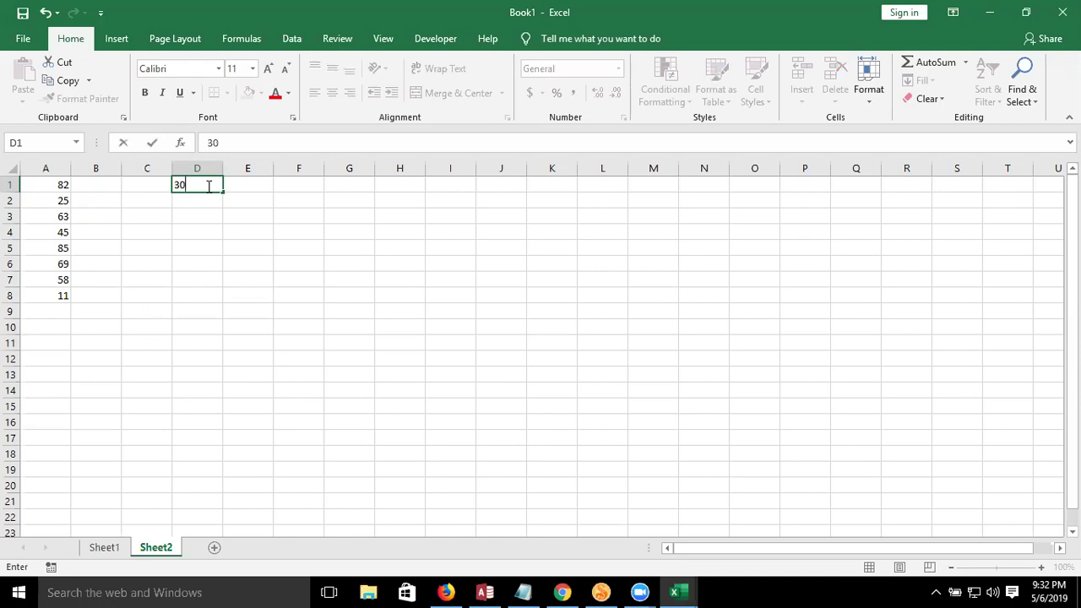
key("Return")
left_click_drag(207, 195, 210, 184)
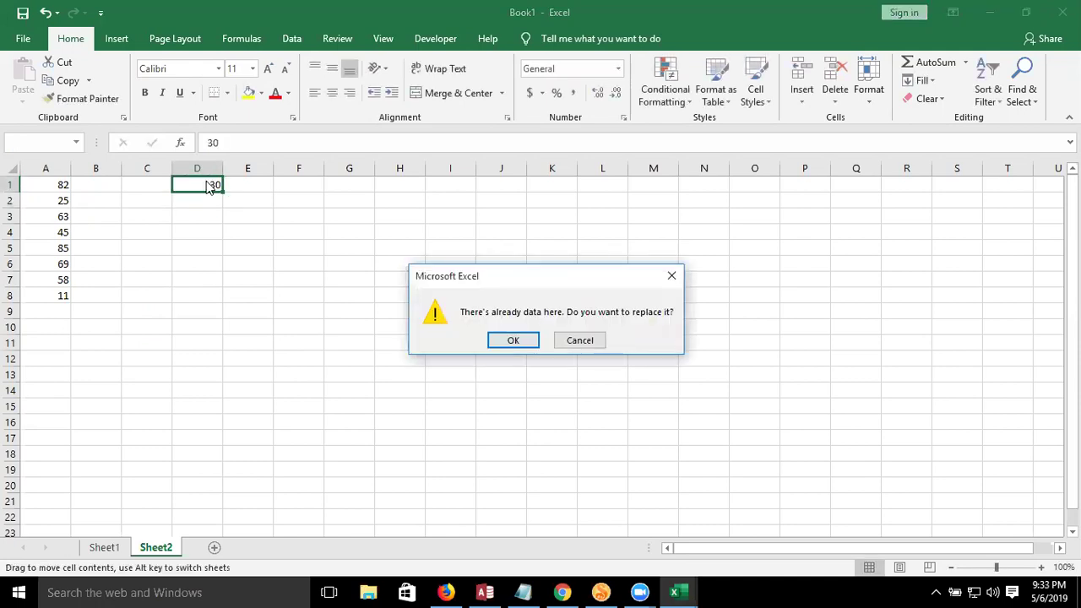
key("Escape")
type("`")
key("Escape")
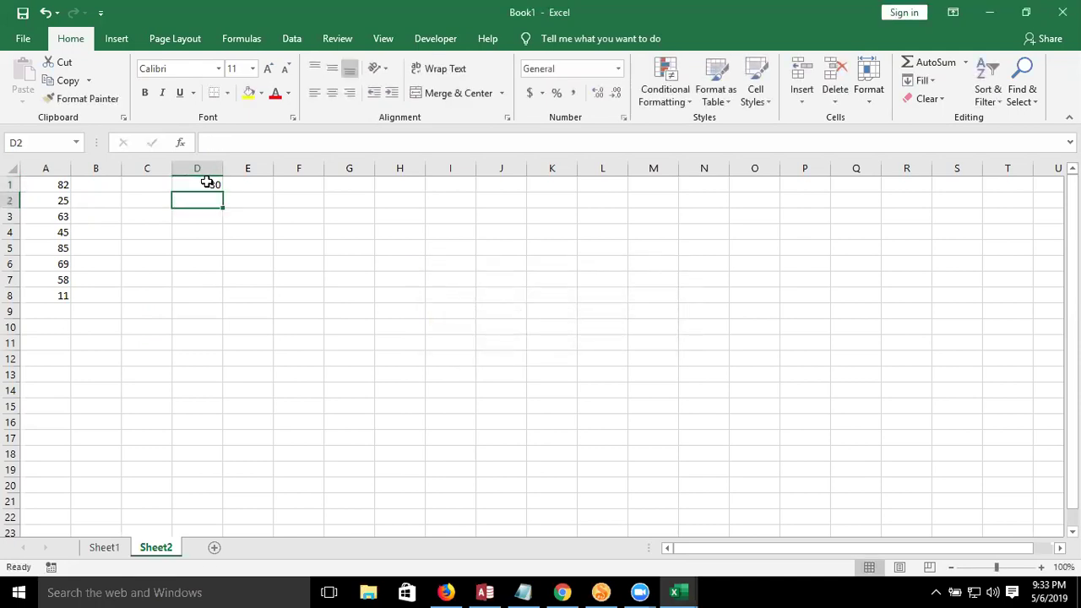
left_click(214, 179)
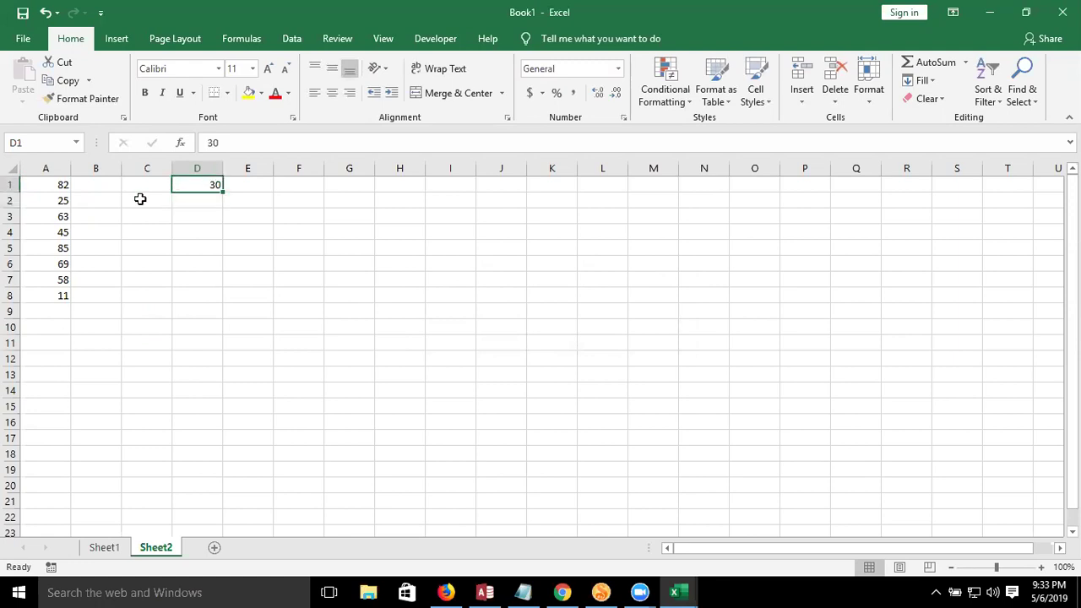
left_click(54, 184)
left_click_drag(52, 233, 42, 304)
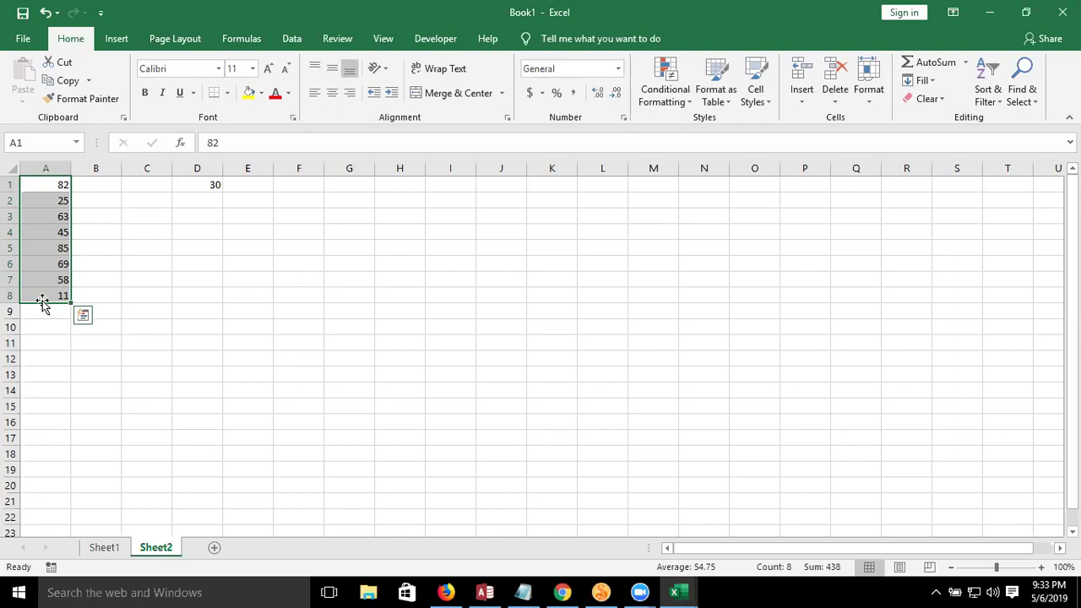
Enter =A1+D1 in B1 so it shows 112
left_click(100, 182)
type("=")
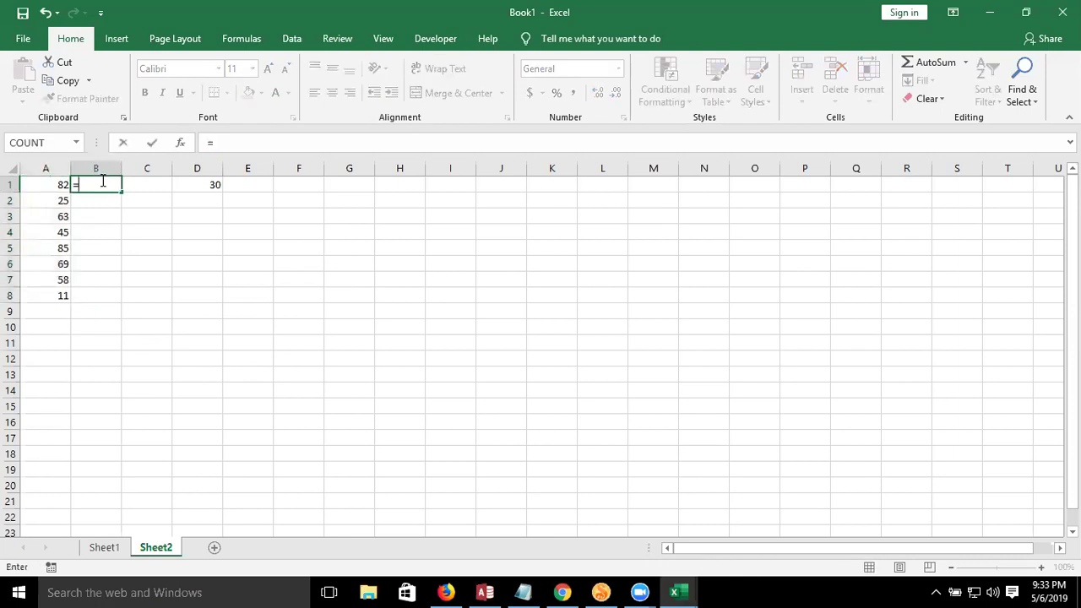
left_click(60, 182)
type("+")
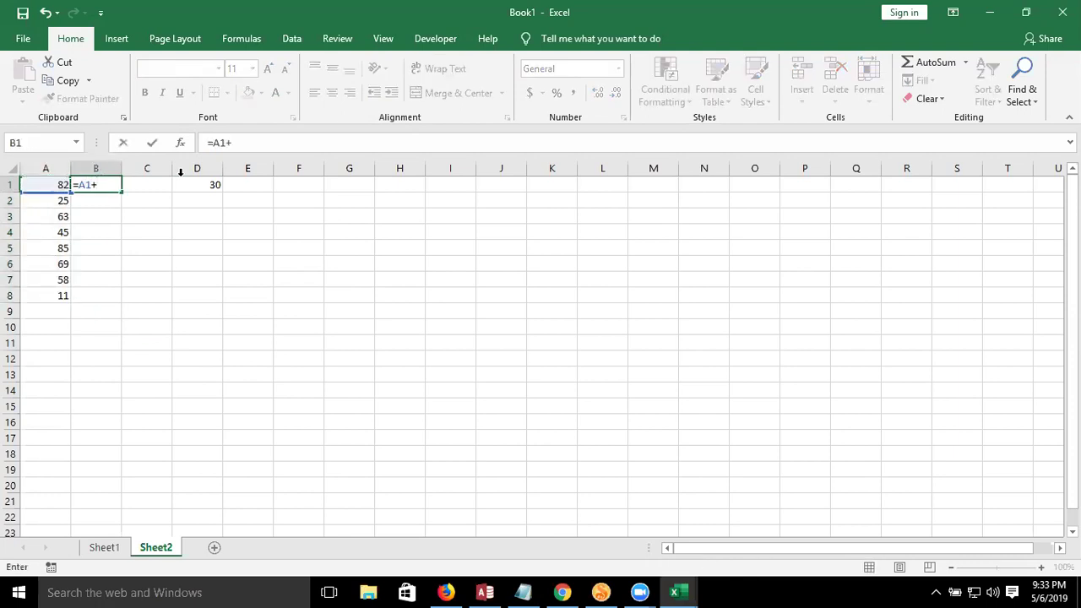
left_click(185, 182)
key("ctrl+Return")
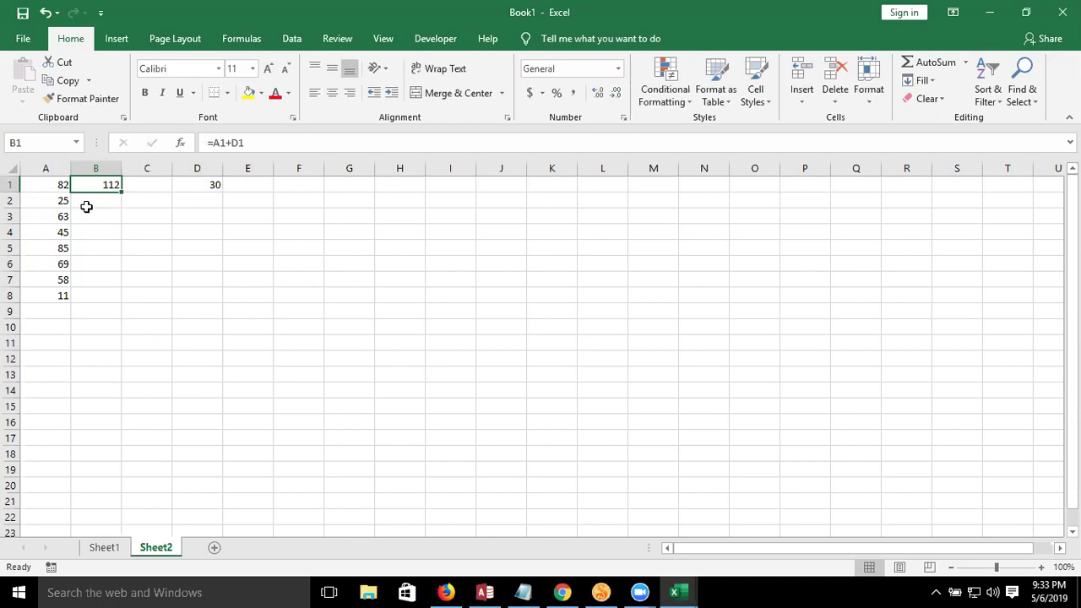
Copy the formula to B2, see it becomes =A2+D2, then lock B1's reference as =A1+D$1
left_click_drag(122, 192, 123, 204)
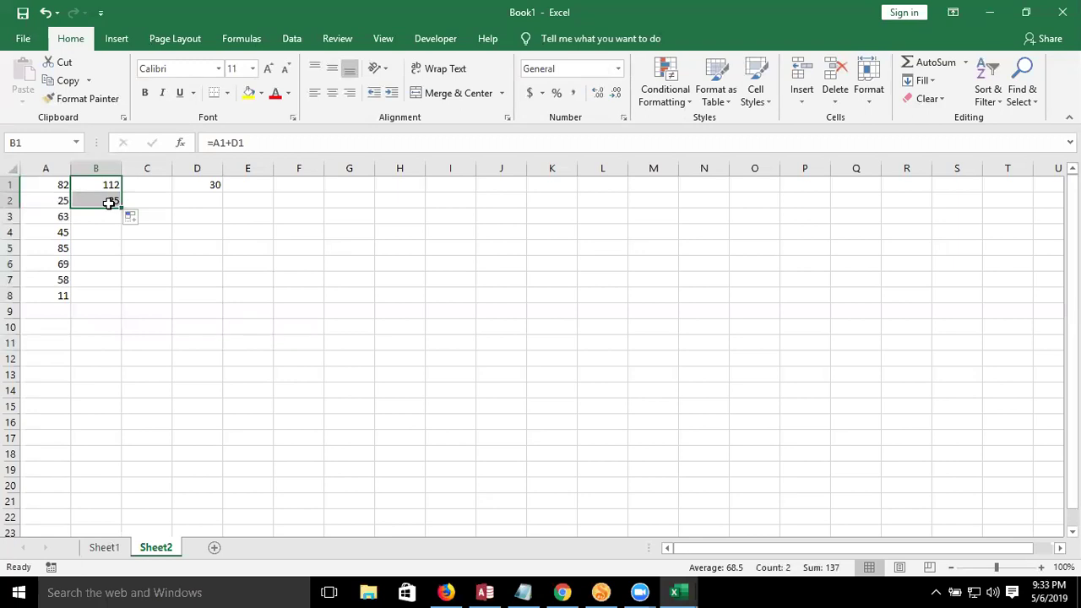
double_click(110, 203)
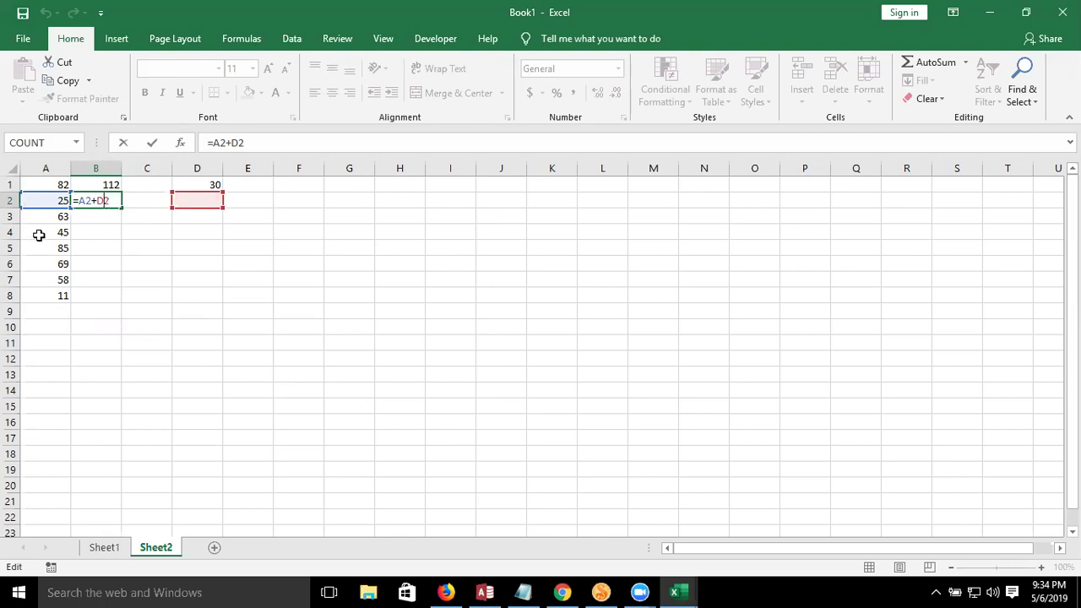
key("shift+Return")
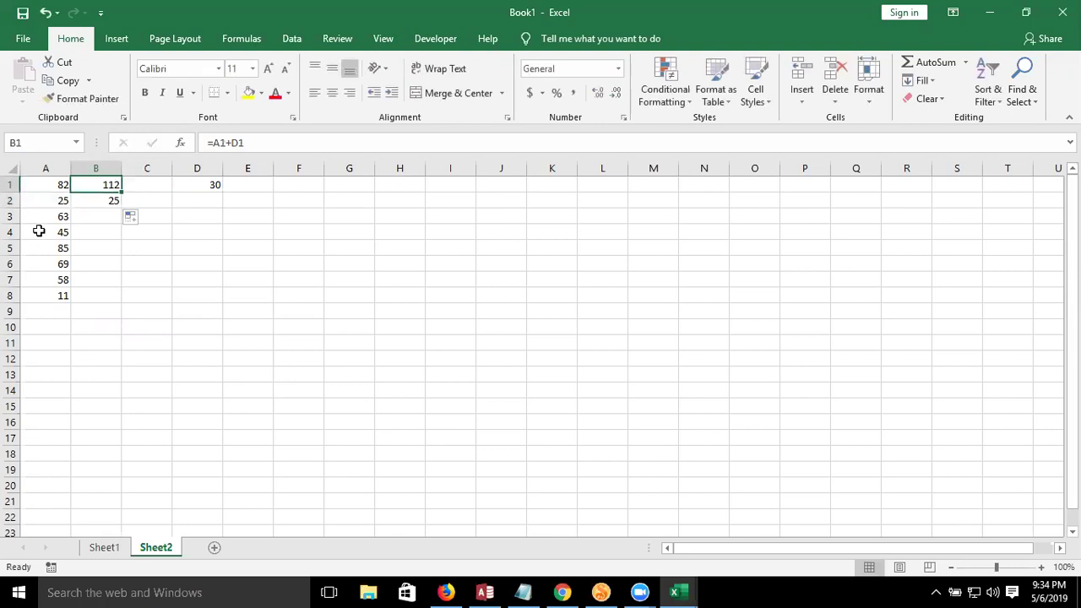
left_click(239, 139)
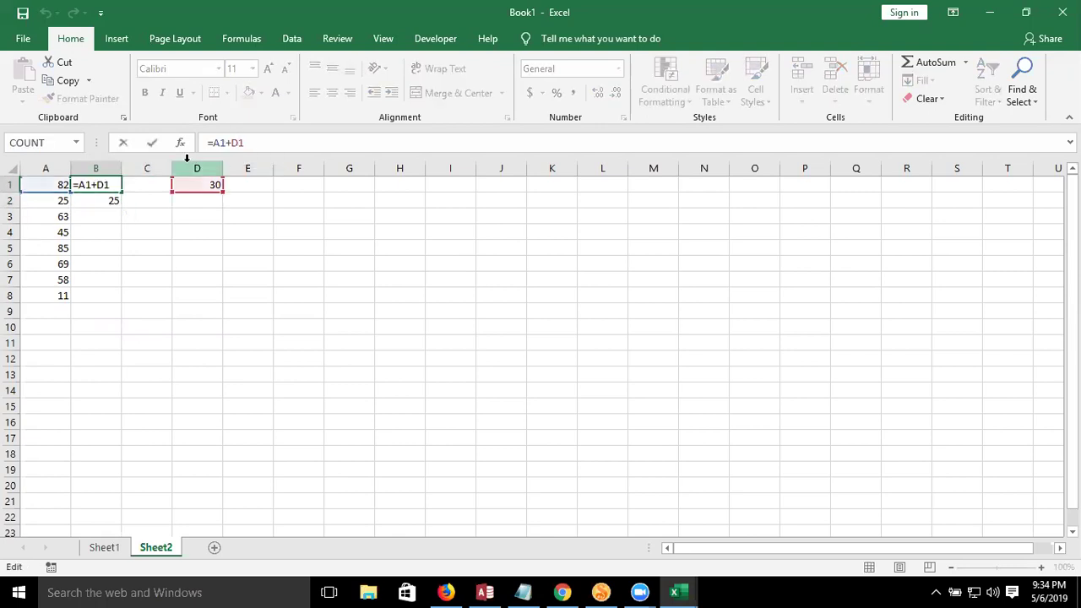
type("$")
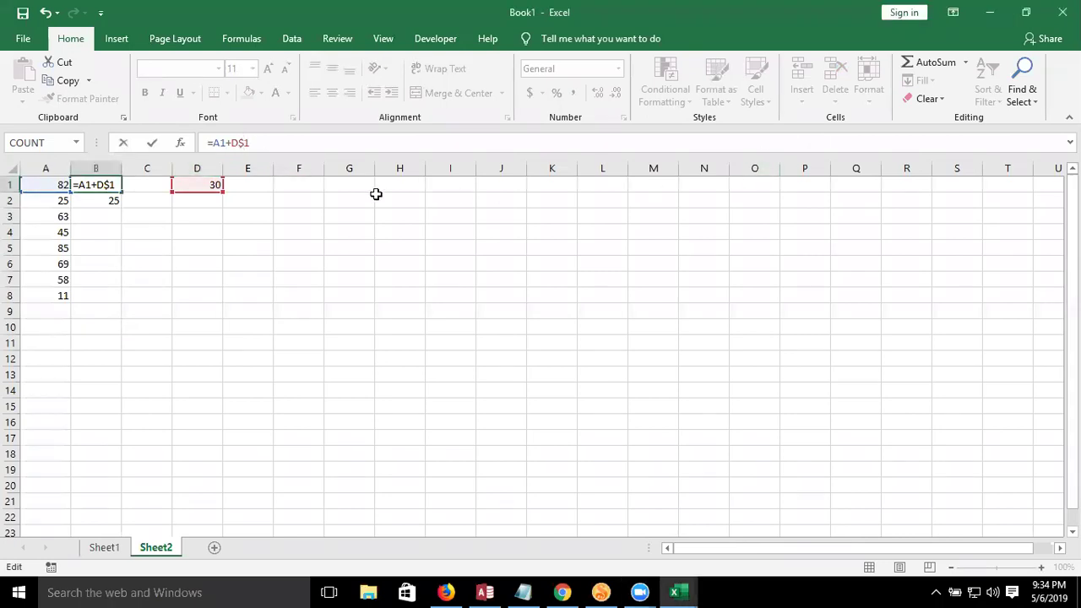
key("Return")
key("Up")
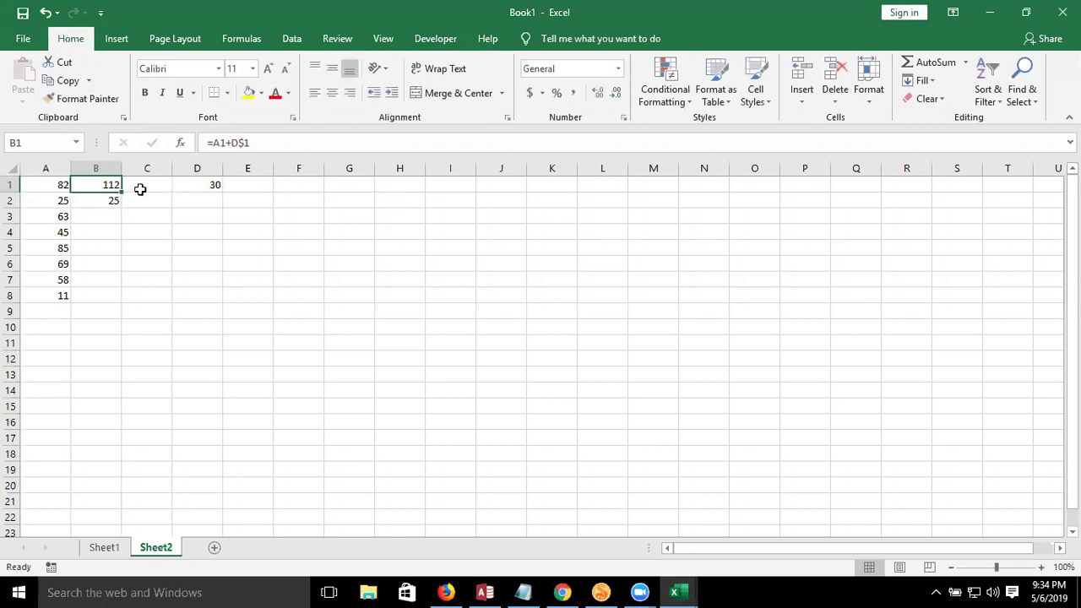
Fill the B1 formula down to B8 and inspect B1's references without changing it
left_click_drag(121, 193, 107, 297)
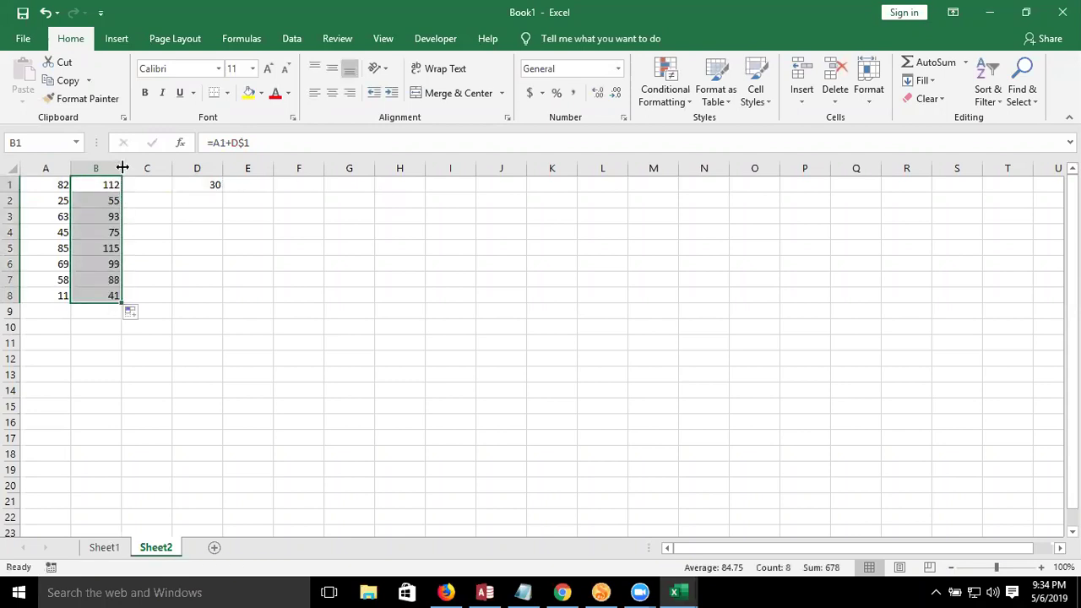
double_click(111, 183)
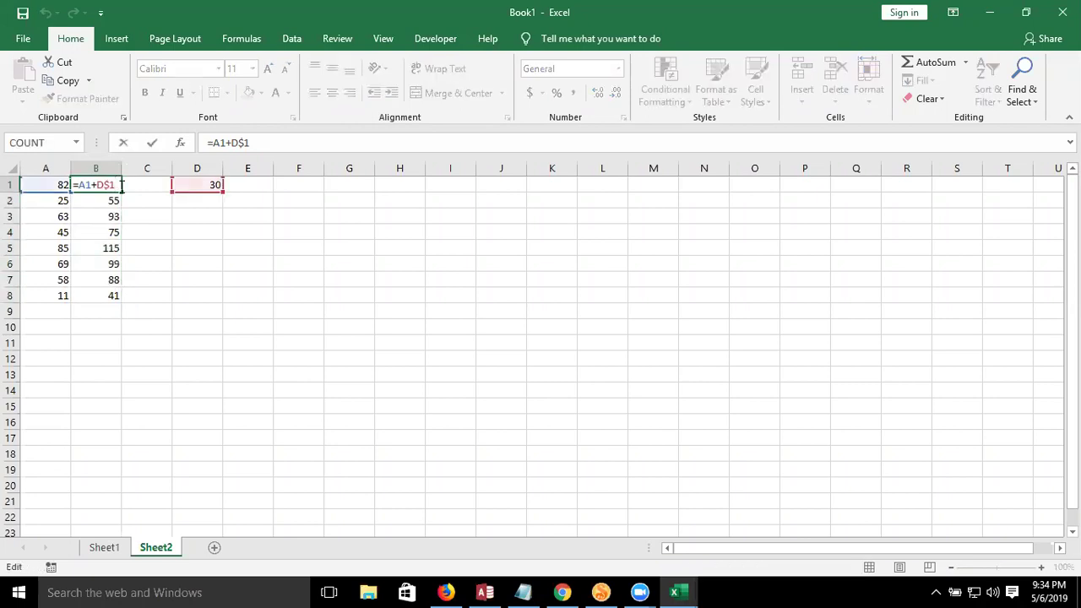
key("Escape")
Copy the B2 formula across into C2, showing 55, then reselect B2
left_click(115, 200)
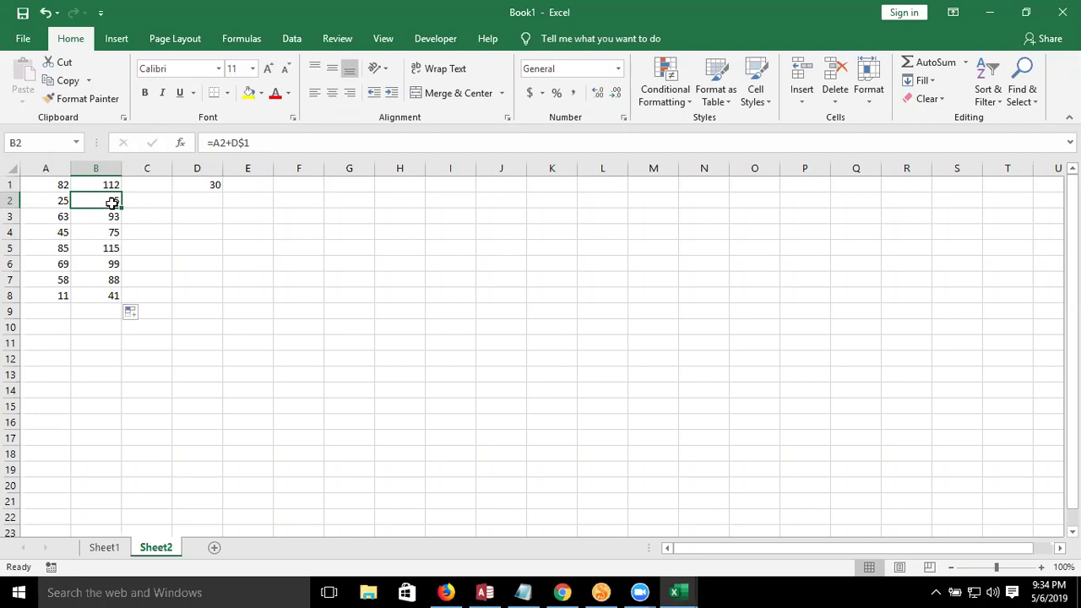
left_click_drag(122, 207, 154, 205)
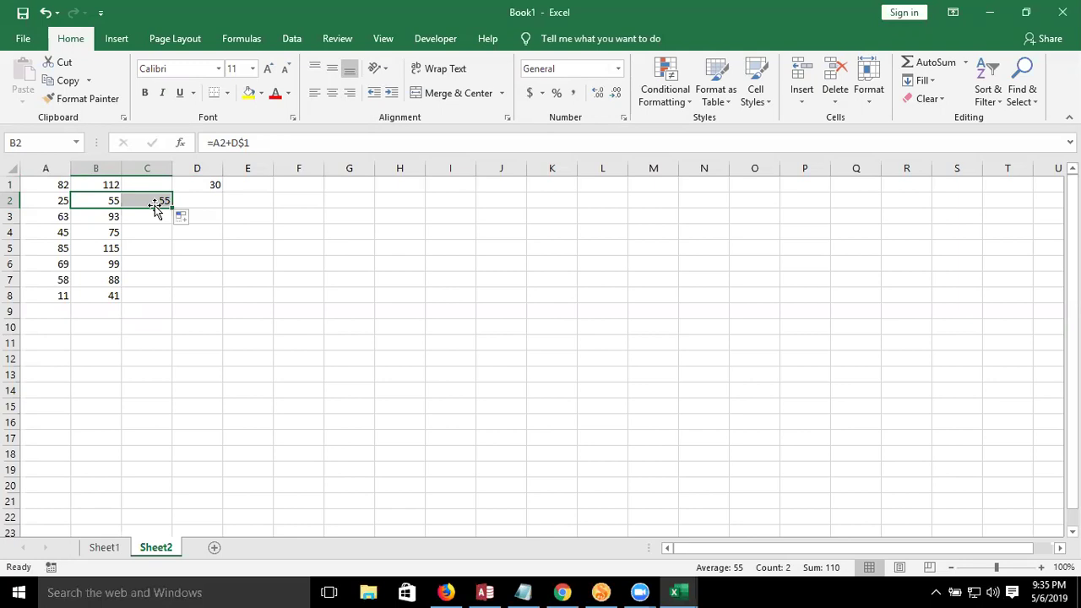
left_click(98, 200)
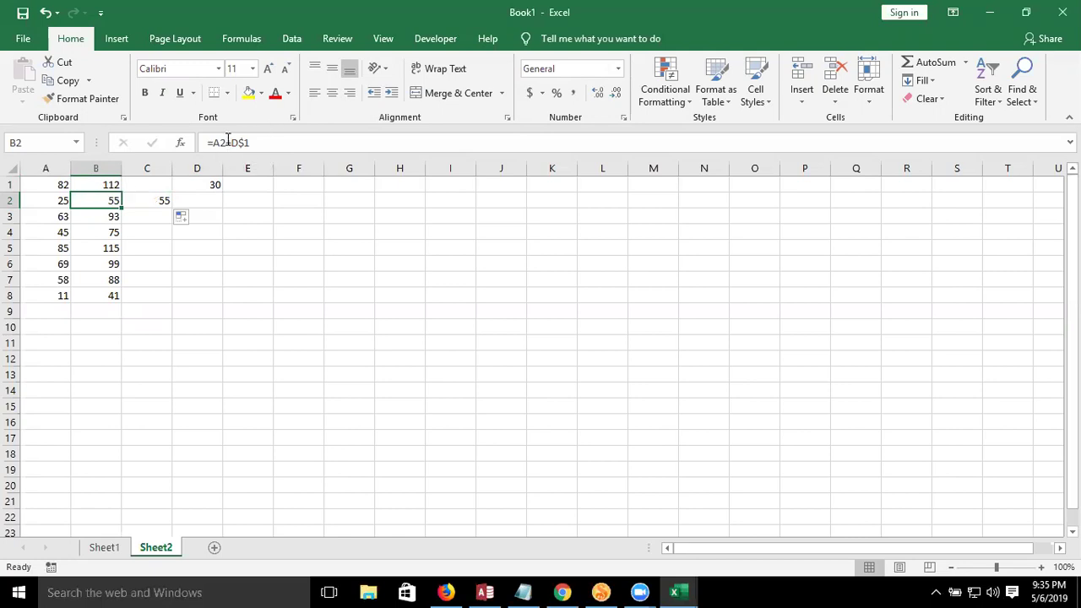
Change B2 to =A2+$D$1 and fill it down through B8
left_click(230, 142)
type("$")
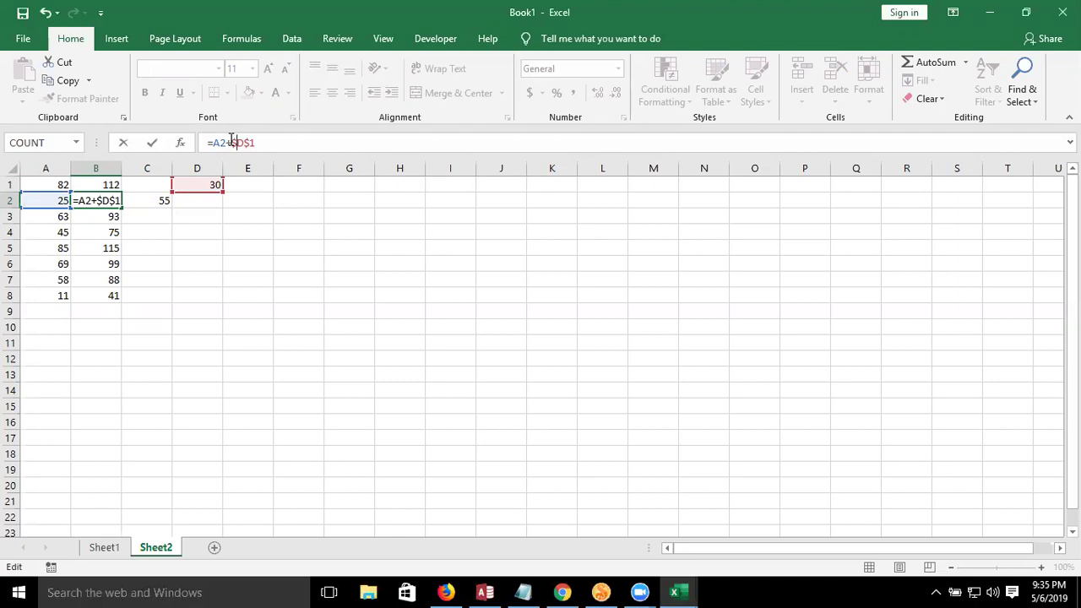
key("ctrl+Return")
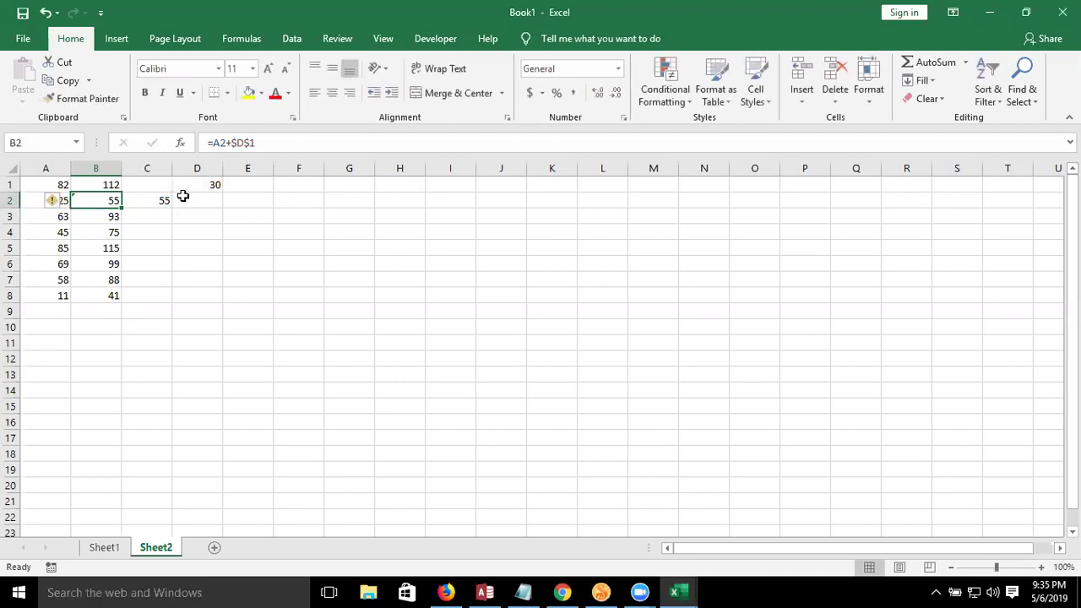
double_click(120, 209)
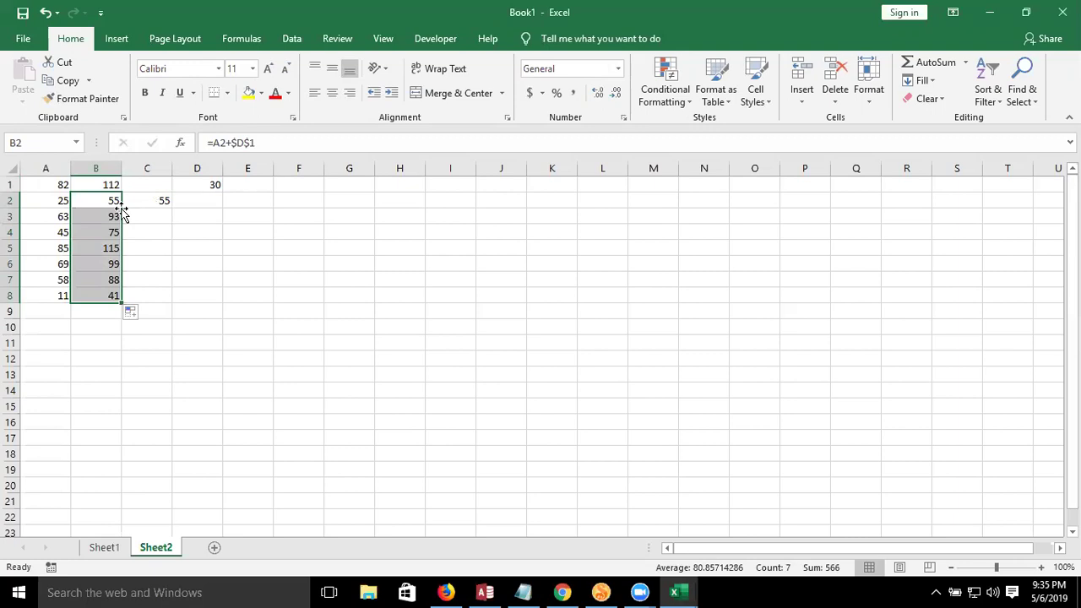
From A9, jump to the sheet's last row and back up to A8
key("Down")
key("Down")
key("Down")
key("Down")
key("Down")
key("Down")
key("Down")
key("Left")
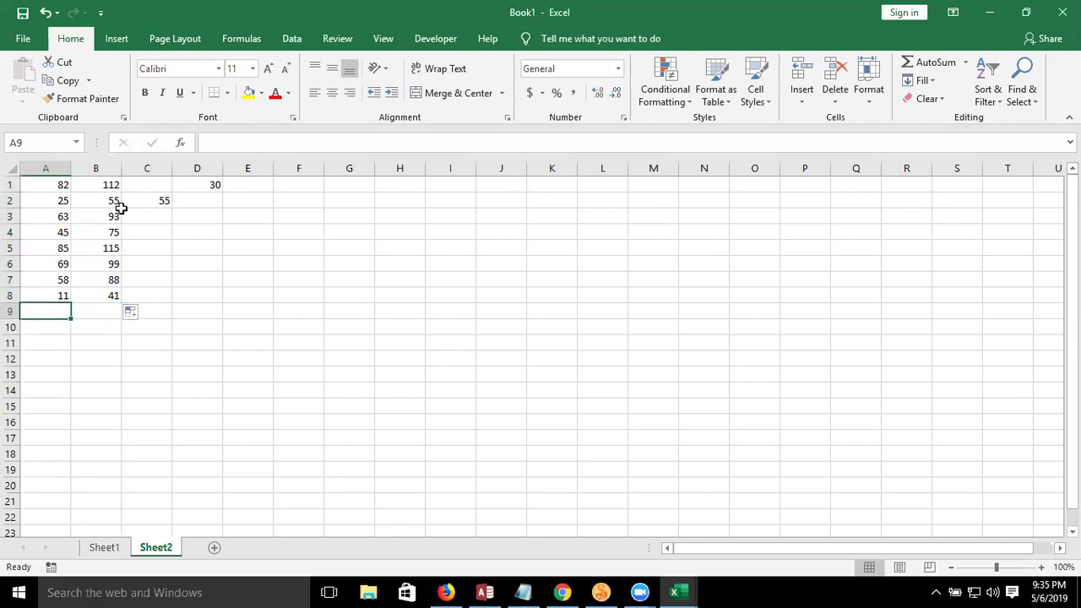
key("ctrl+Down")
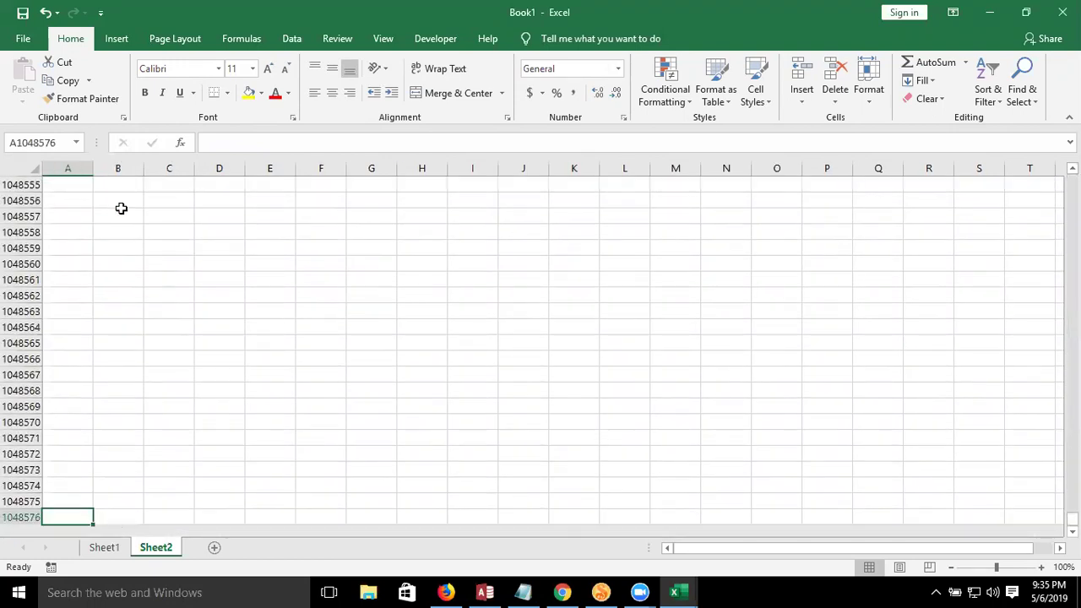
key("ctrl+Up")
key("ctrl+Up")
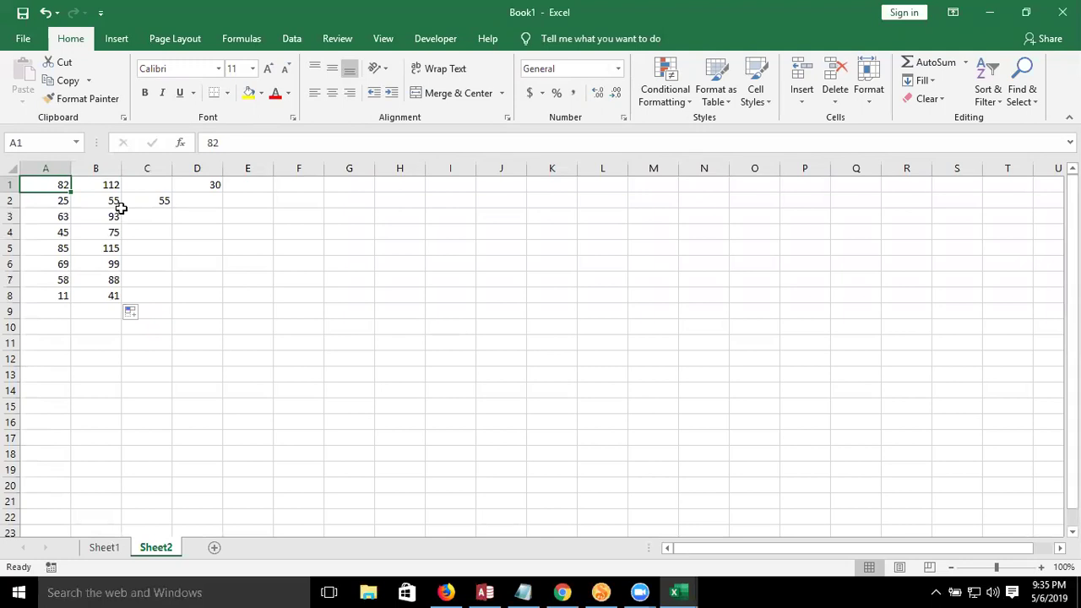
Search Tell Me for 'limit' and open the Excel specifications and limits help article
left_click(554, 42)
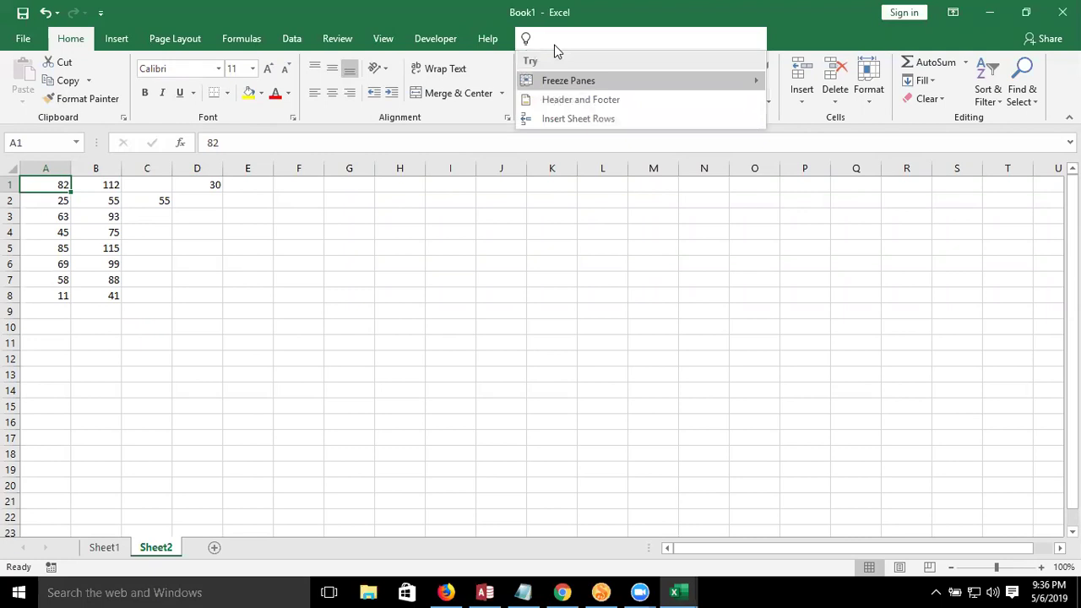
type("I")
type("imit")
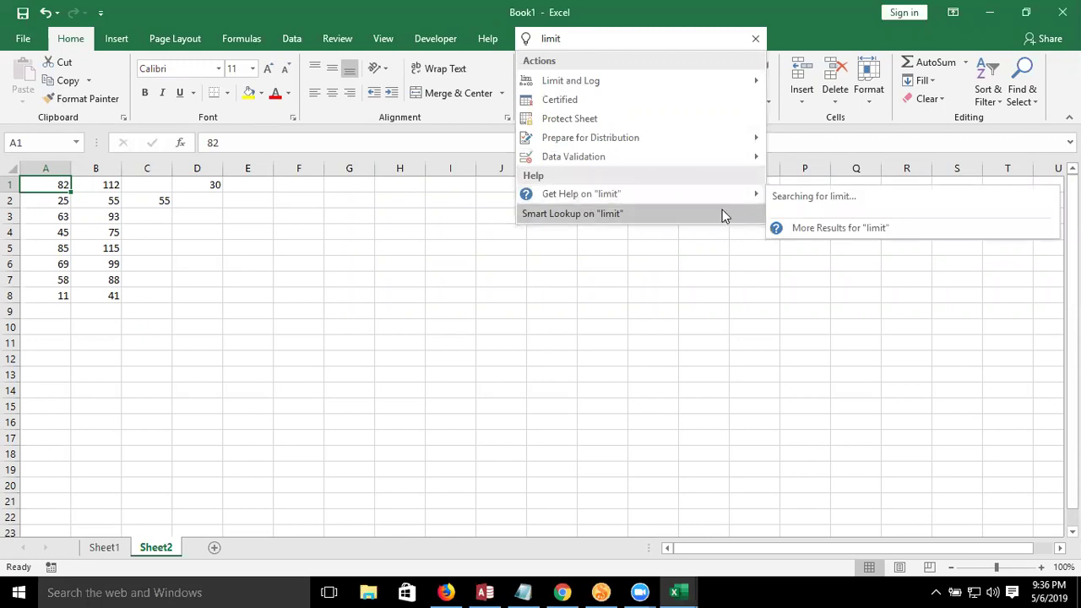
mouse_move(745, 199)
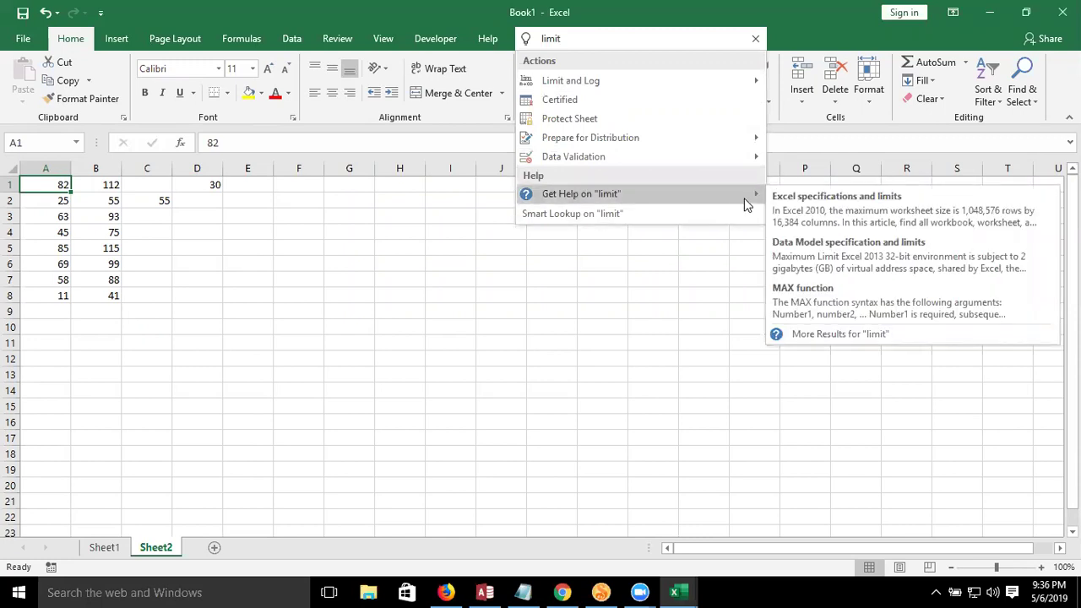
left_click(791, 217)
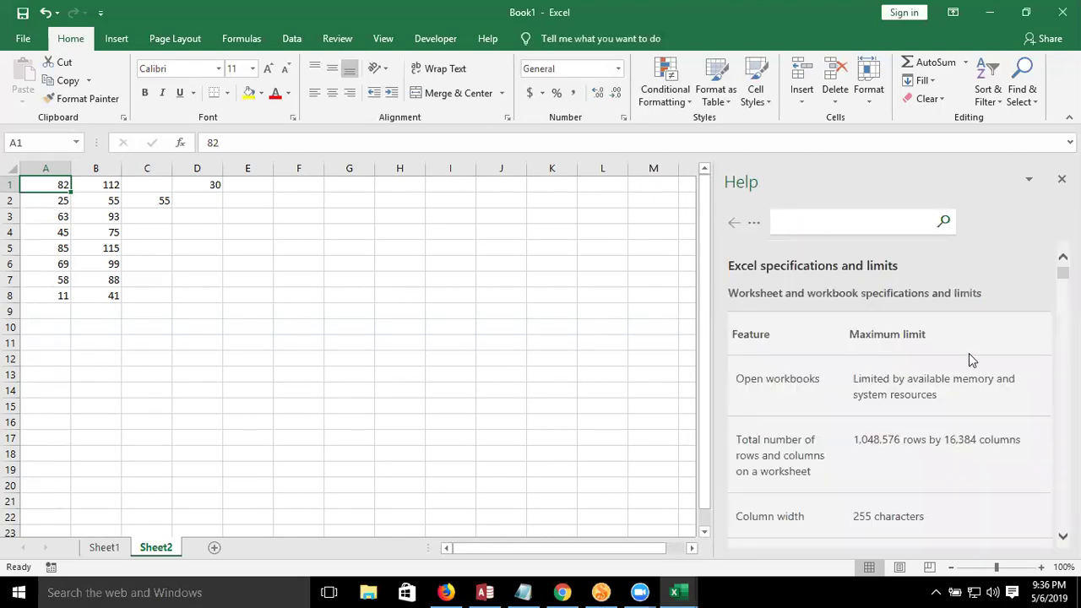
triple_click(786, 377)
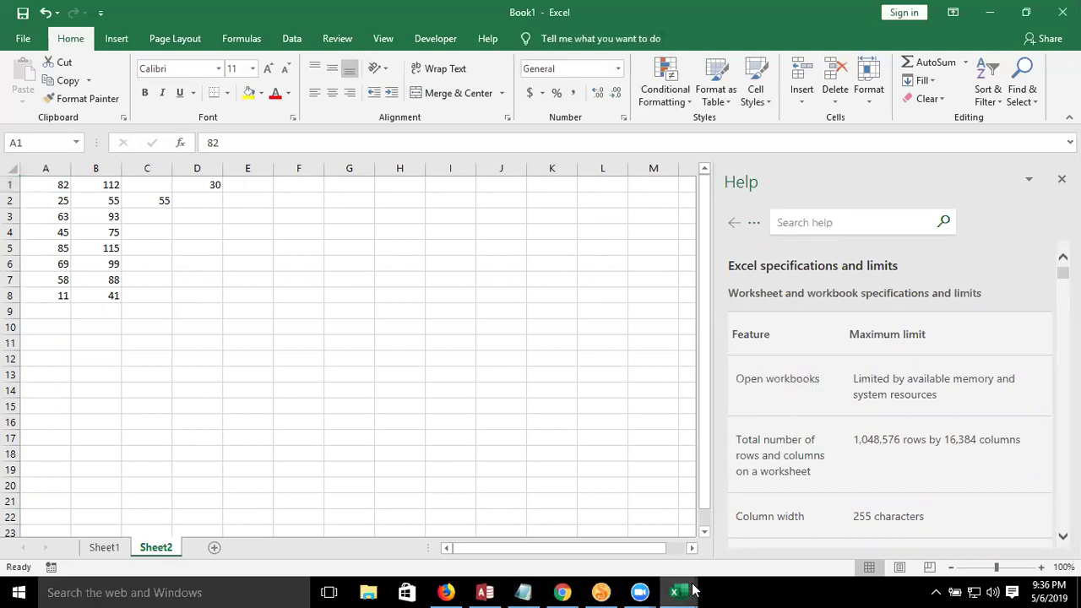
mouse_move(682, 591)
mouse_move(688, 528)
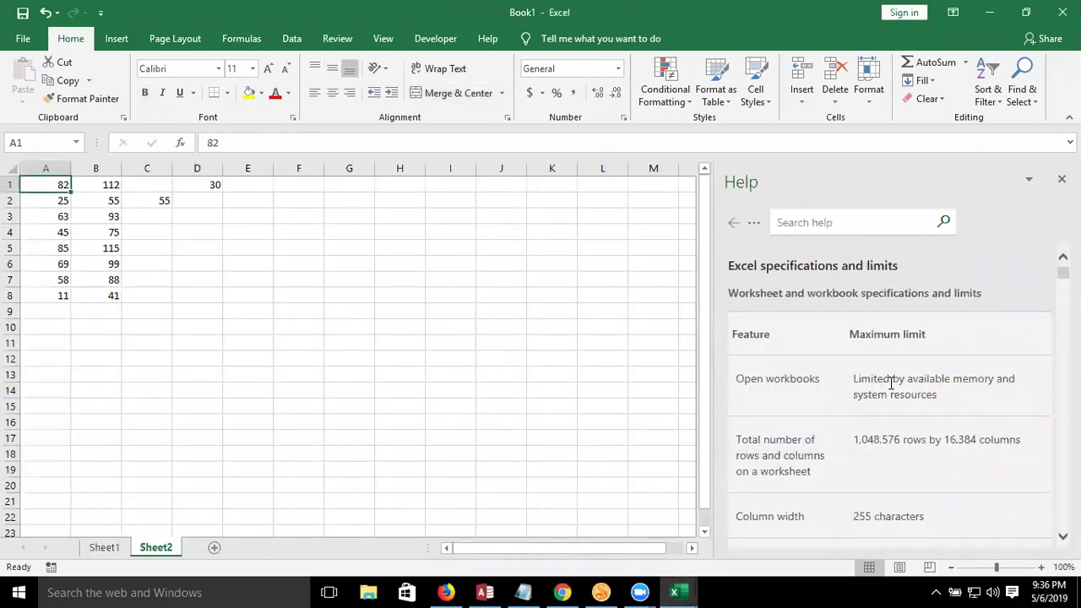
double_click(891, 382)
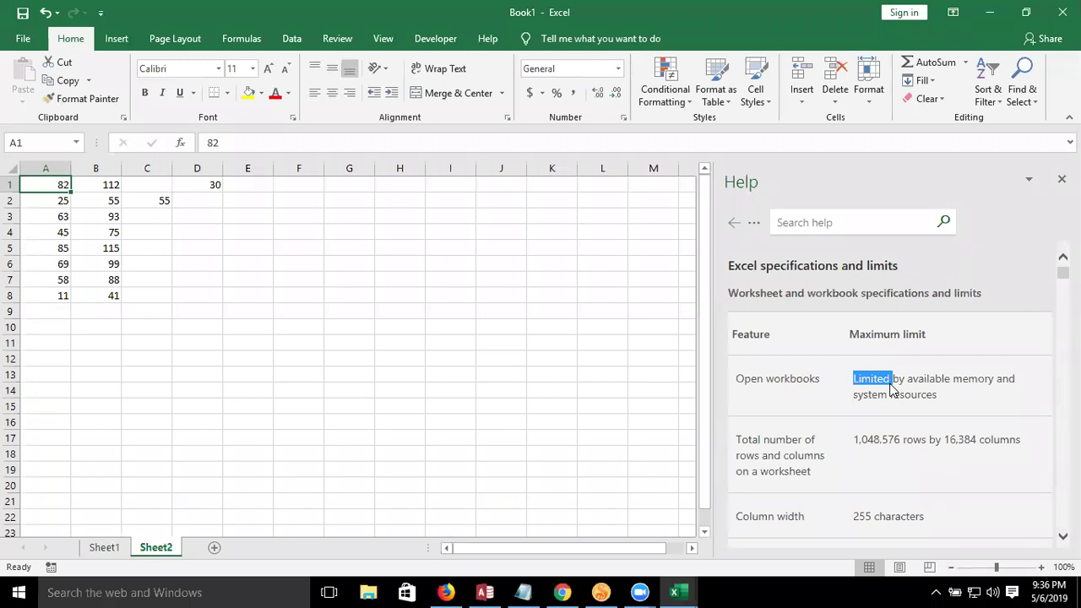
triple_click(774, 383)
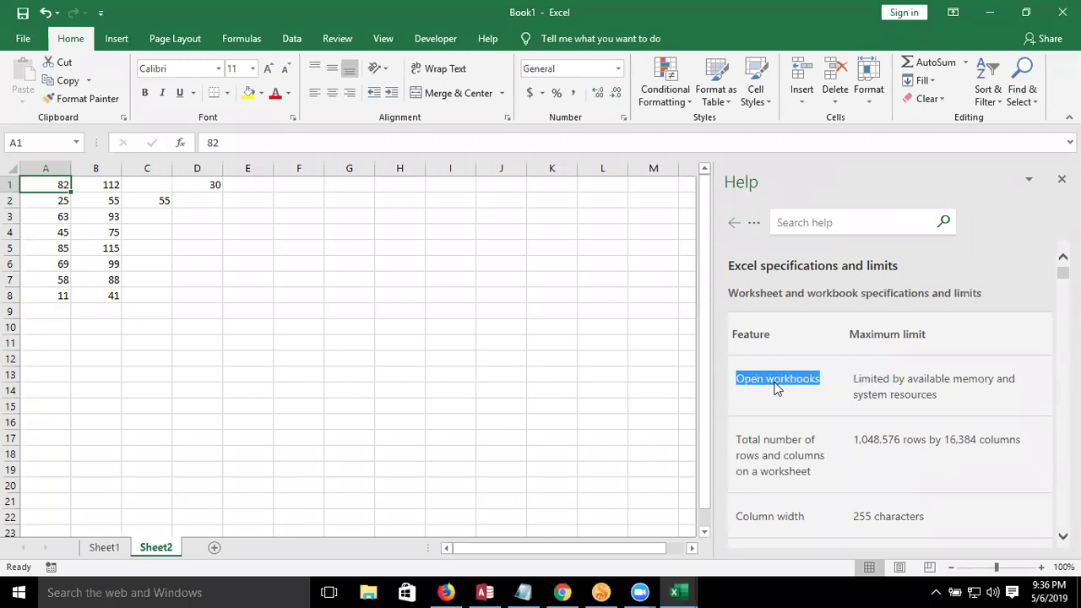
double_click(855, 386)
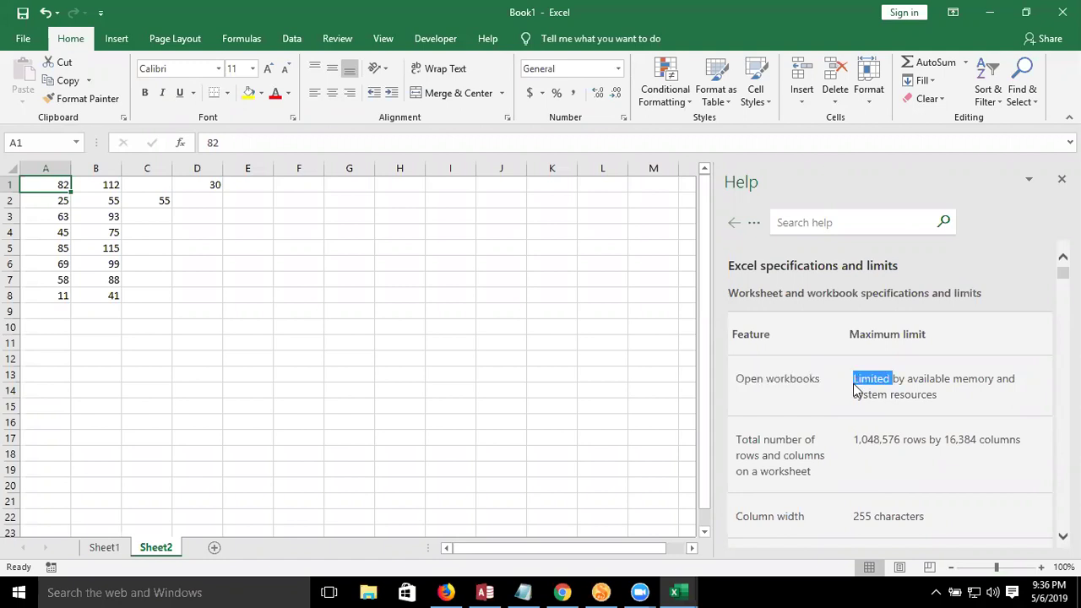
triple_click(862, 400)
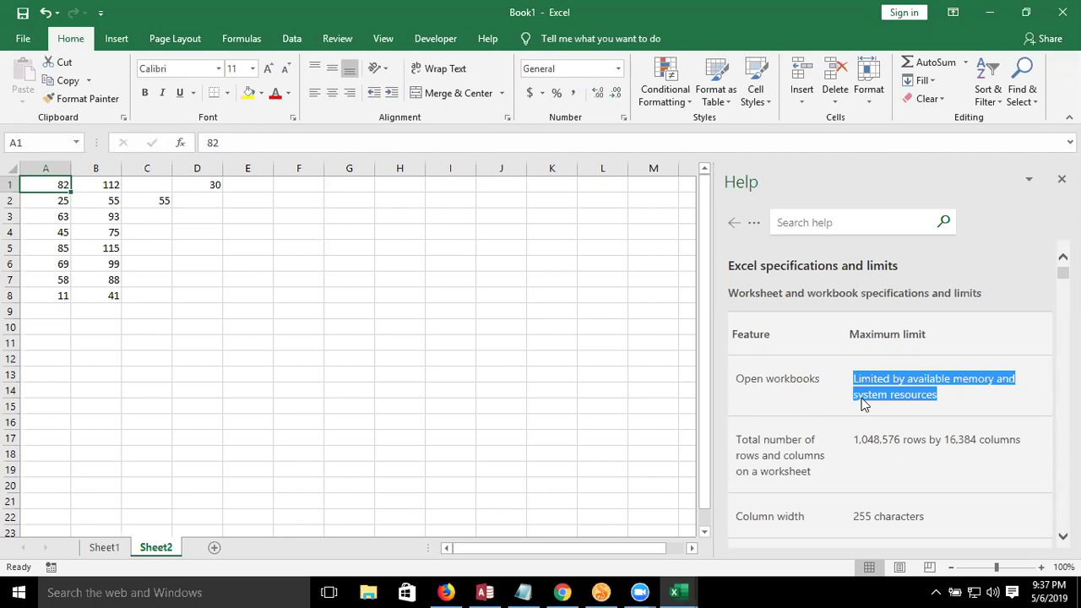
Highlight the 1,048,576 by 16,384 limit, then scroll down to the character, sheet and colour limits
triple_click(944, 445)
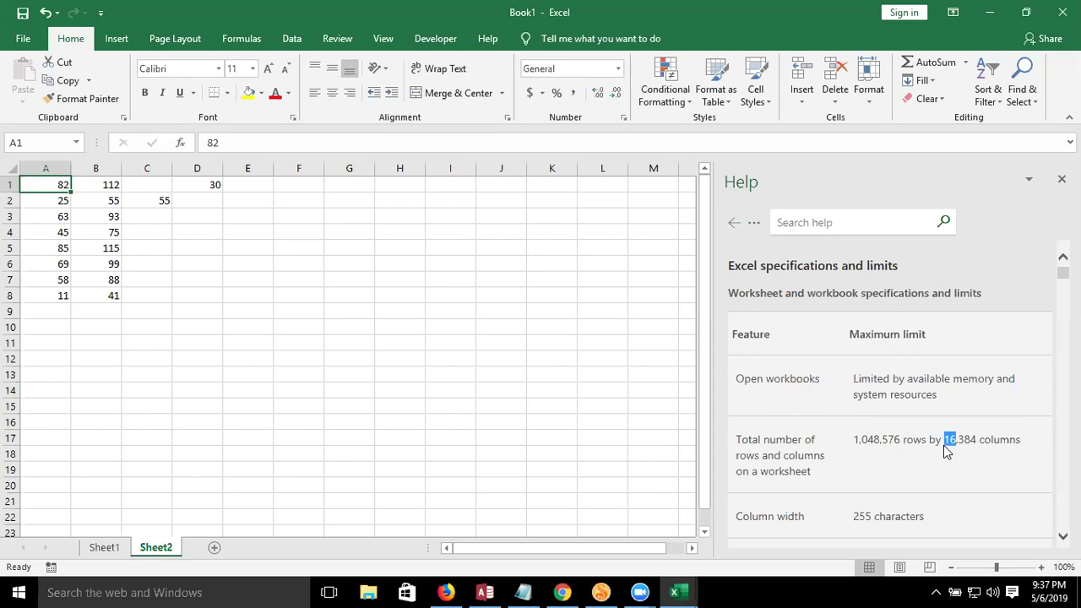
left_click(906, 519)
scroll(903, 517, "down", 3)
scroll(903, 518, "down", 2)
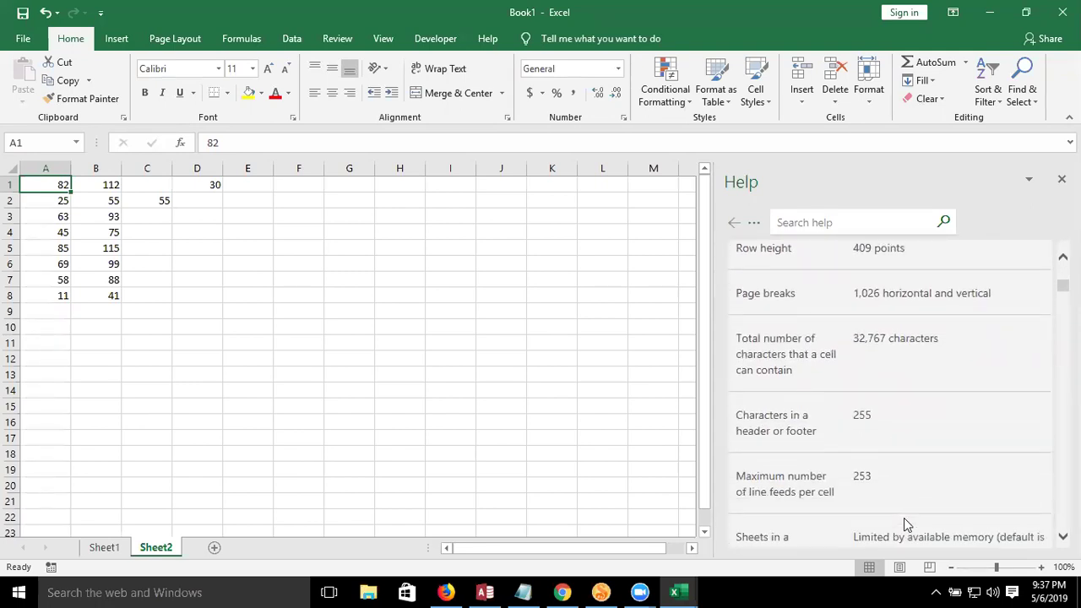
scroll(903, 518, "down", 2)
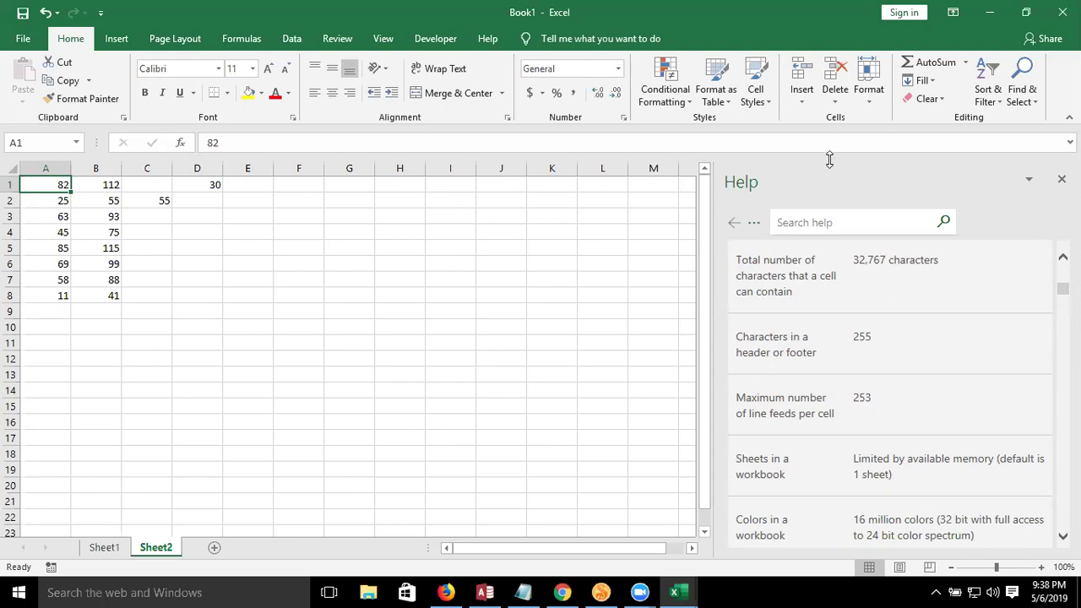
Run a Help pane search for 'shortcuts'
left_click(811, 224)
type("short")
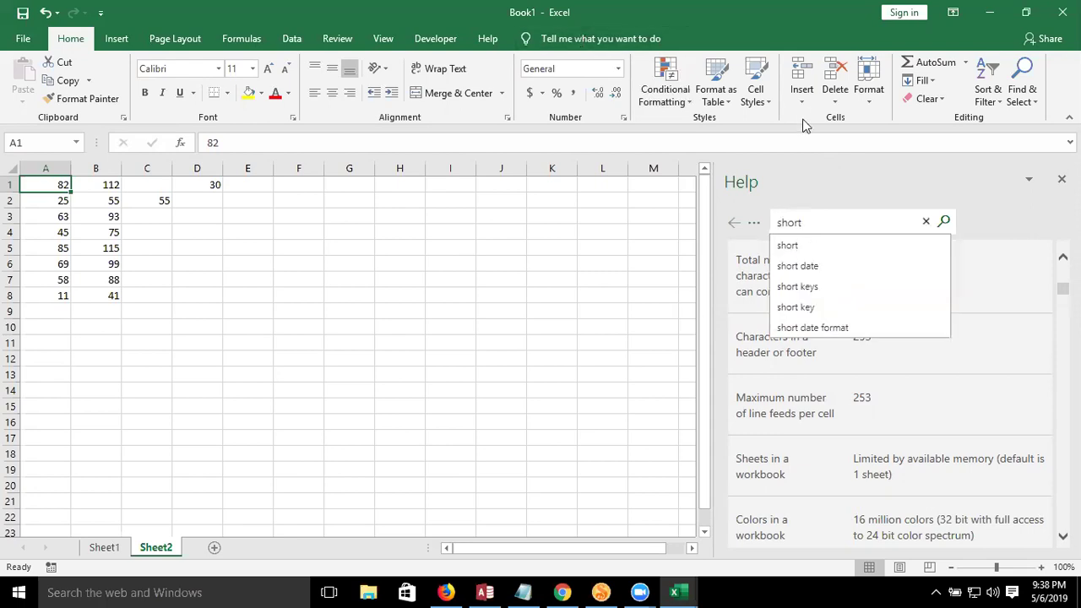
type("cuts")
key("Return")
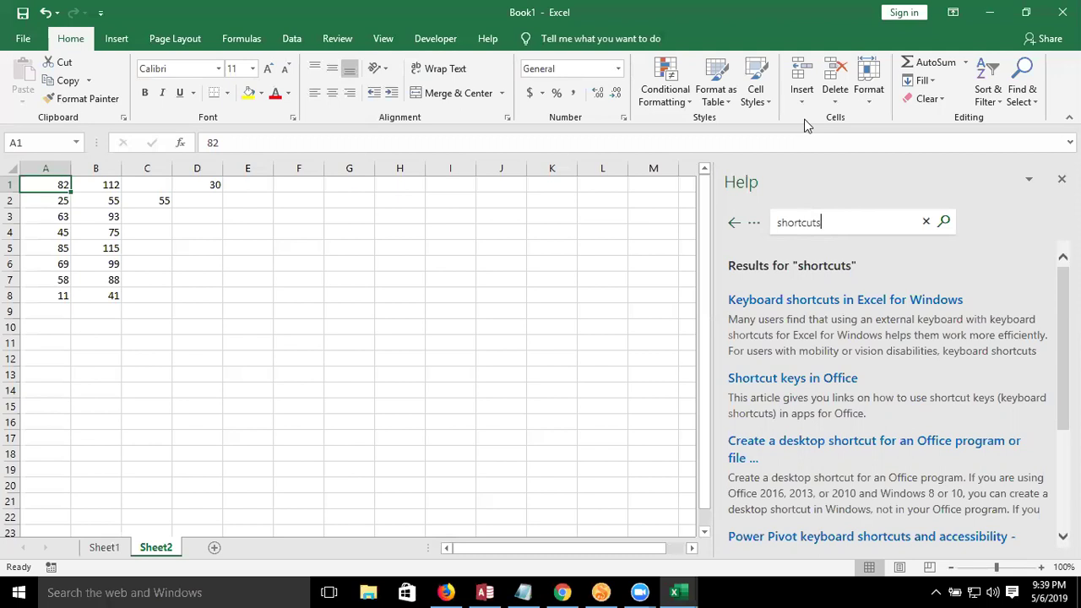
Read through the 'Keyboard shortcuts in Excel for Windows' article, then minimise Excel
left_click(903, 302)
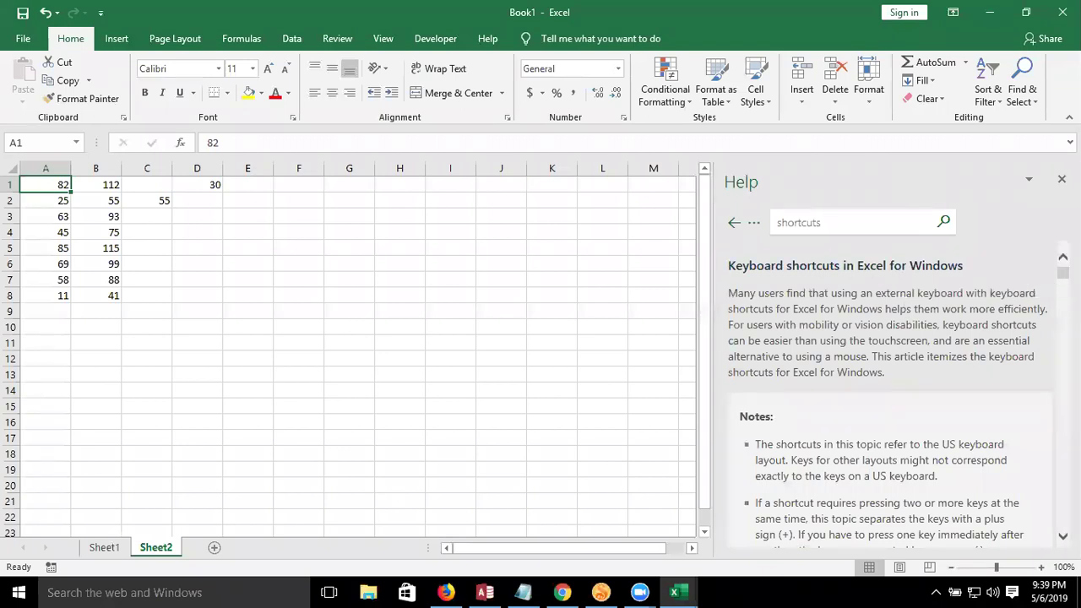
scroll(890, 388, "down", 3)
scroll(890, 388, "down", 5)
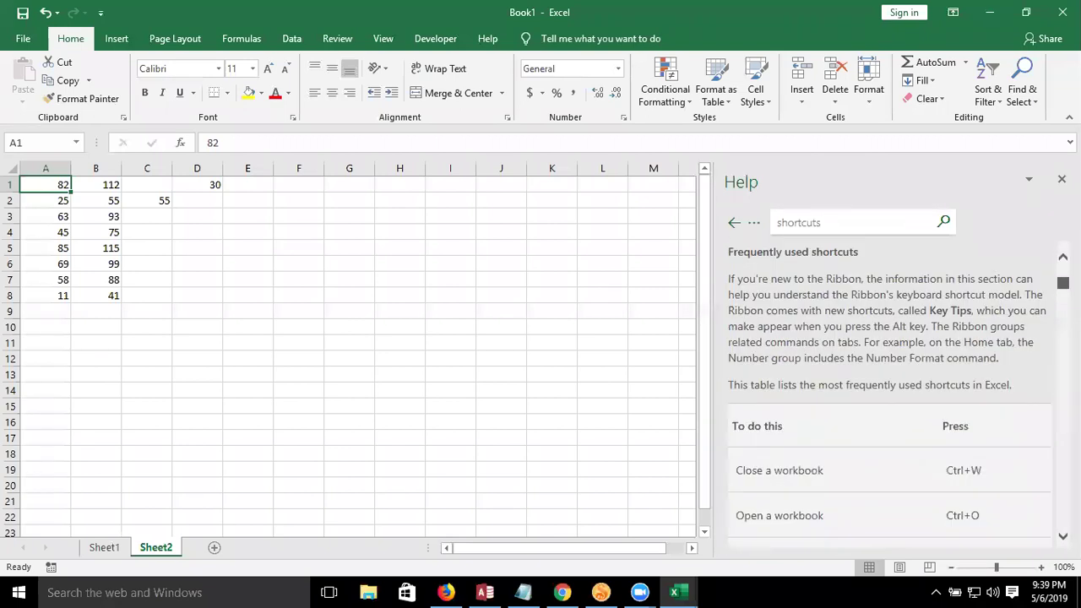
scroll(890, 388, "down", 5)
scroll(890, 389, "down", 5)
scroll(890, 388, "down", 5)
scroll(890, 389, "down", 5)
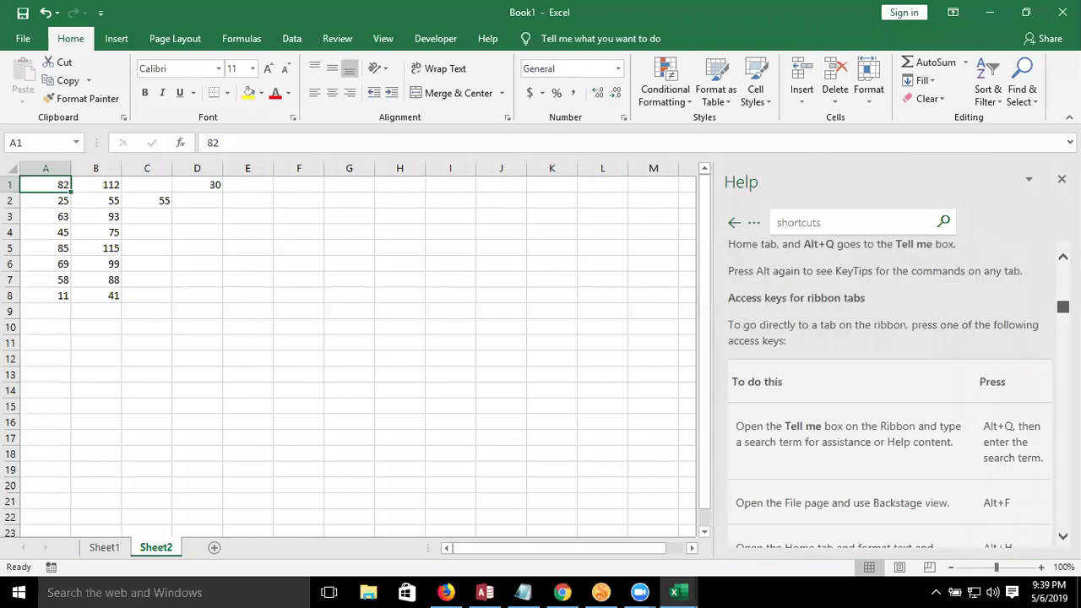
scroll(890, 389, "down", 5)
scroll(890, 389, "down", 5)
scroll(890, 388, "down", 5)
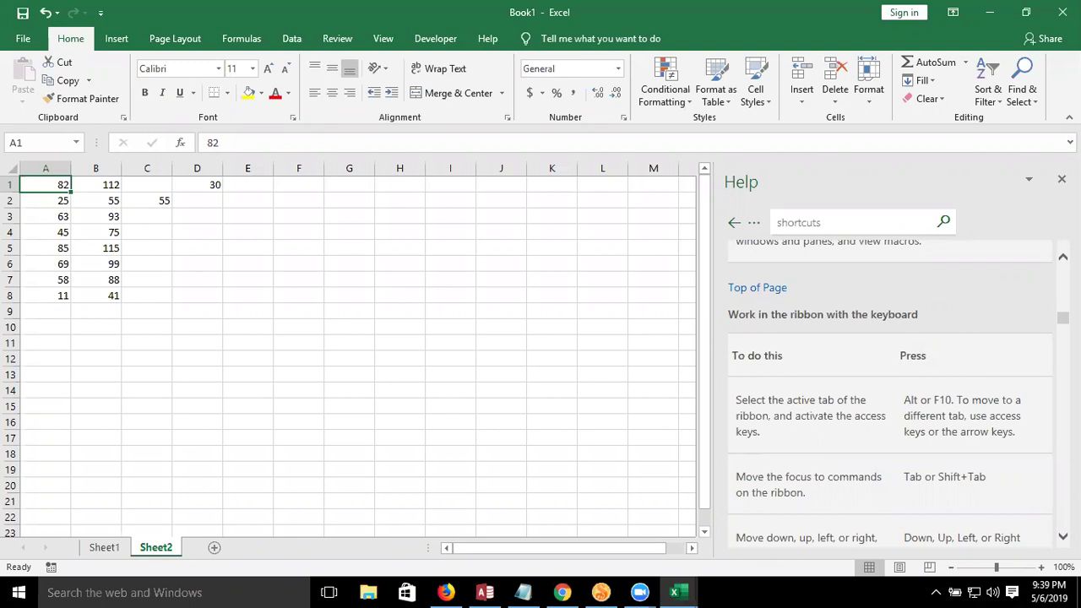
mouse_move(1063, 317)
left_mouse_down()
mouse_move(1063, 463)
mouse_move(983, 232)
left_mouse_up()
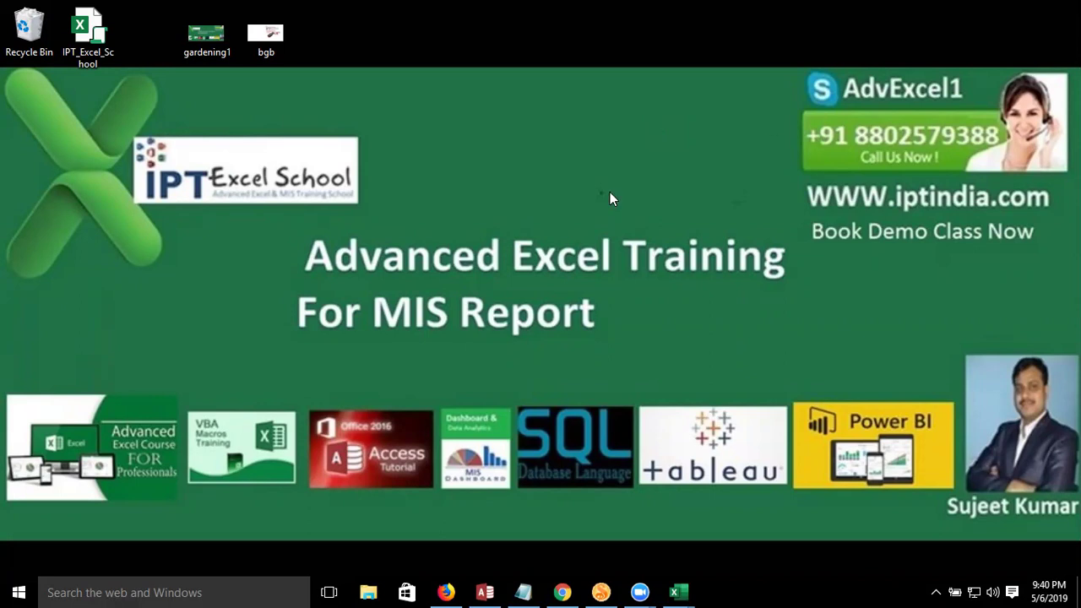
Restore the Book1 window from the taskbar and close the Help pane
mouse_move(675, 592)
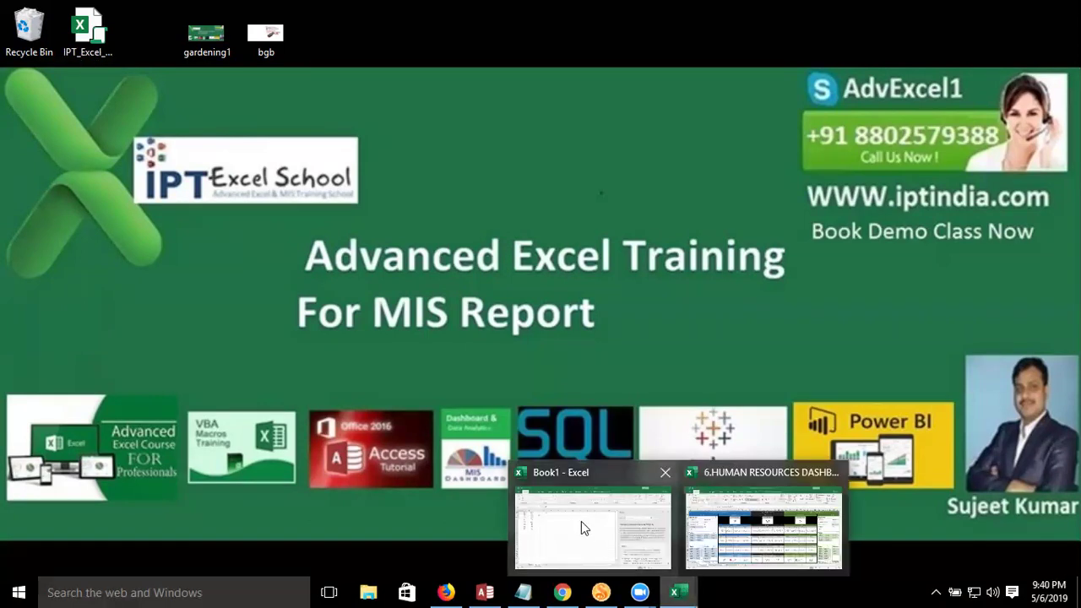
left_click(581, 521)
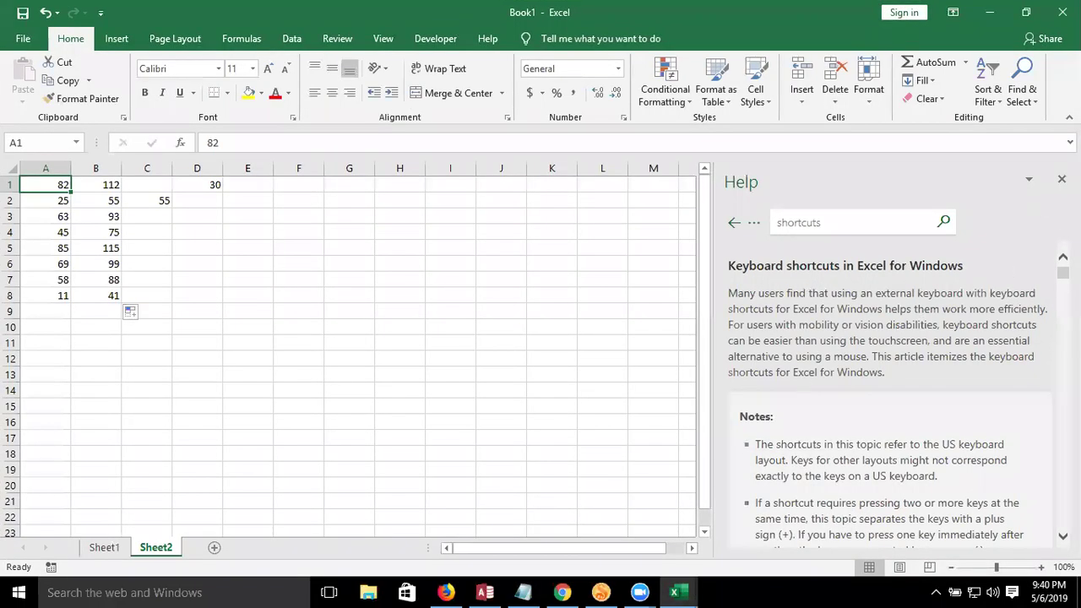
left_click(1062, 178)
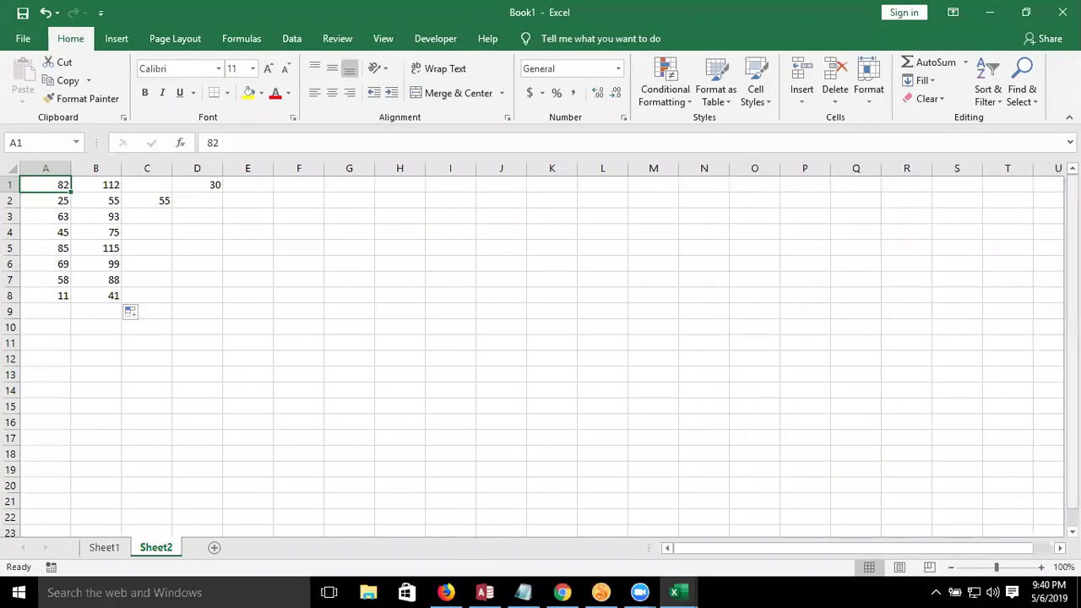
View the workbook's File > Info page twice, returning to Sheet2 each time
left_click(32, 42)
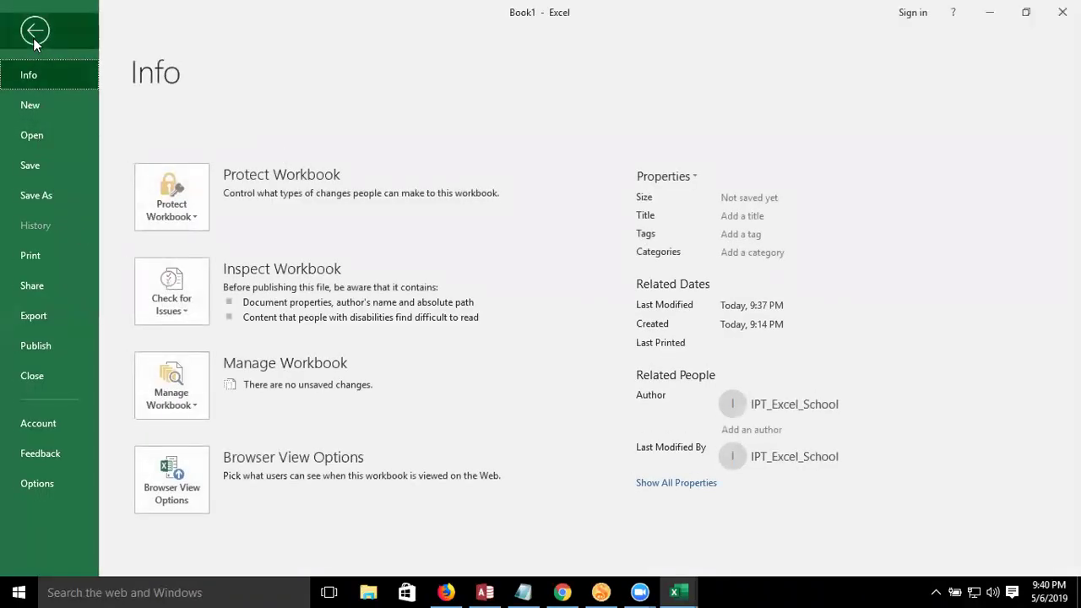
left_click(33, 38)
left_click(31, 39)
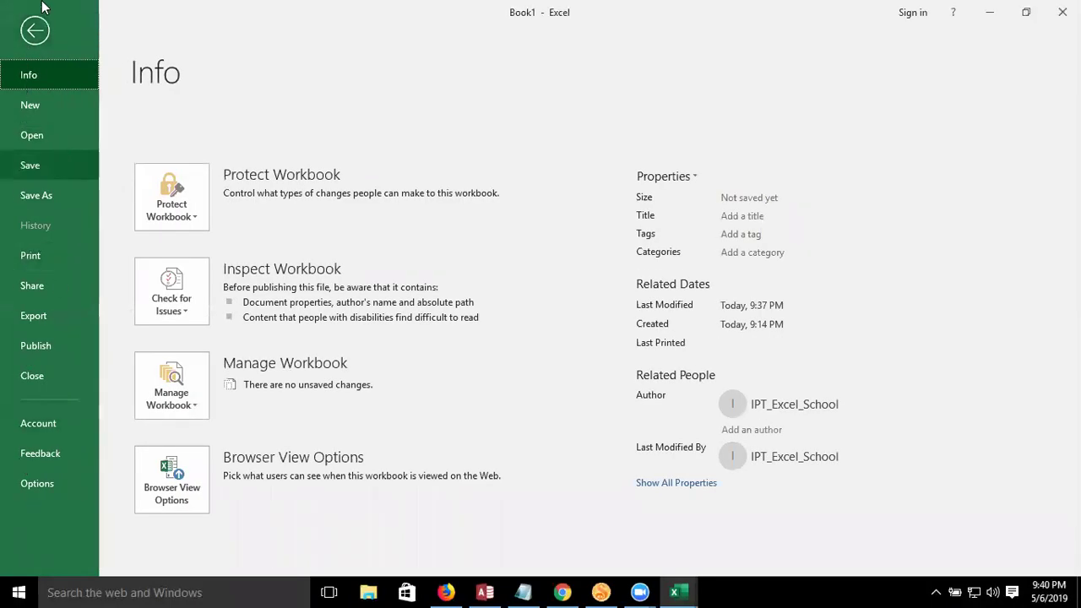
left_click(36, 31)
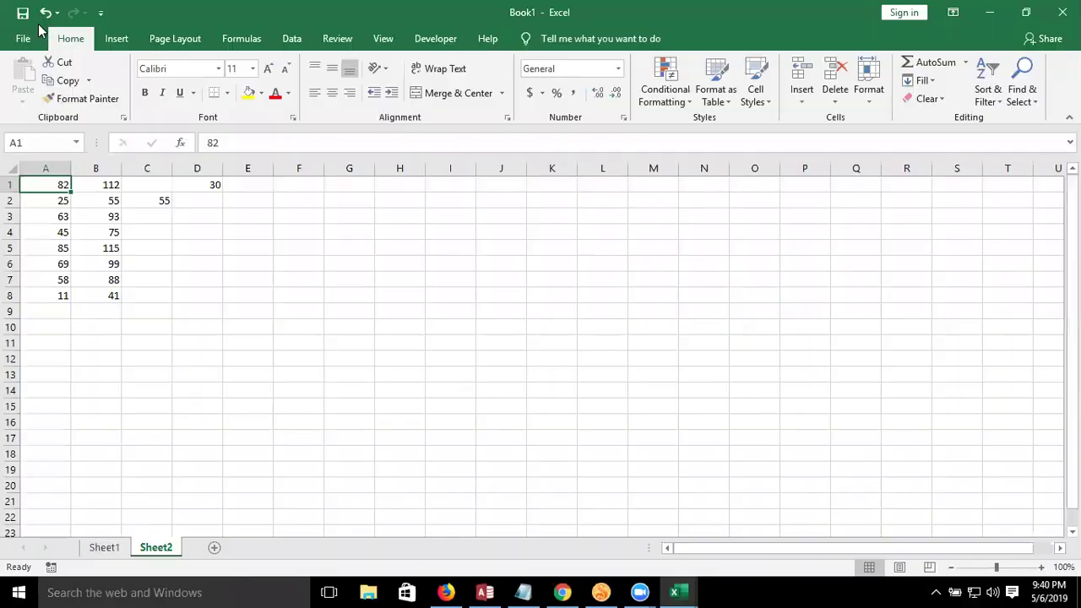
Look through the Insert, Page Layout, Formulas, Data, Review and View ribbon commands in turn
left_click(117, 39)
left_click(175, 39)
left_click(245, 39)
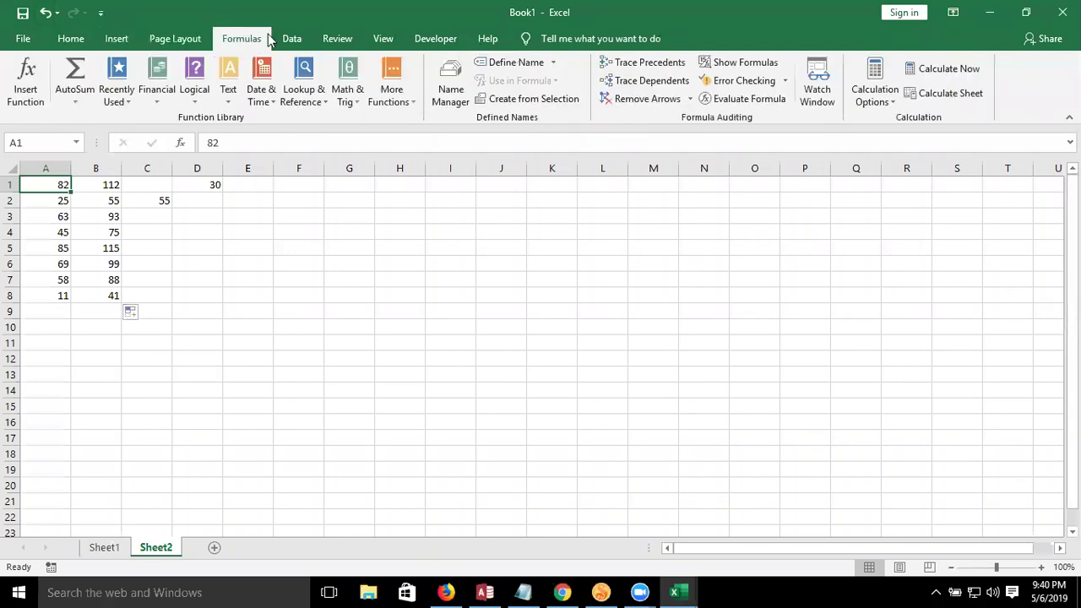
left_click(288, 39)
left_click(336, 38)
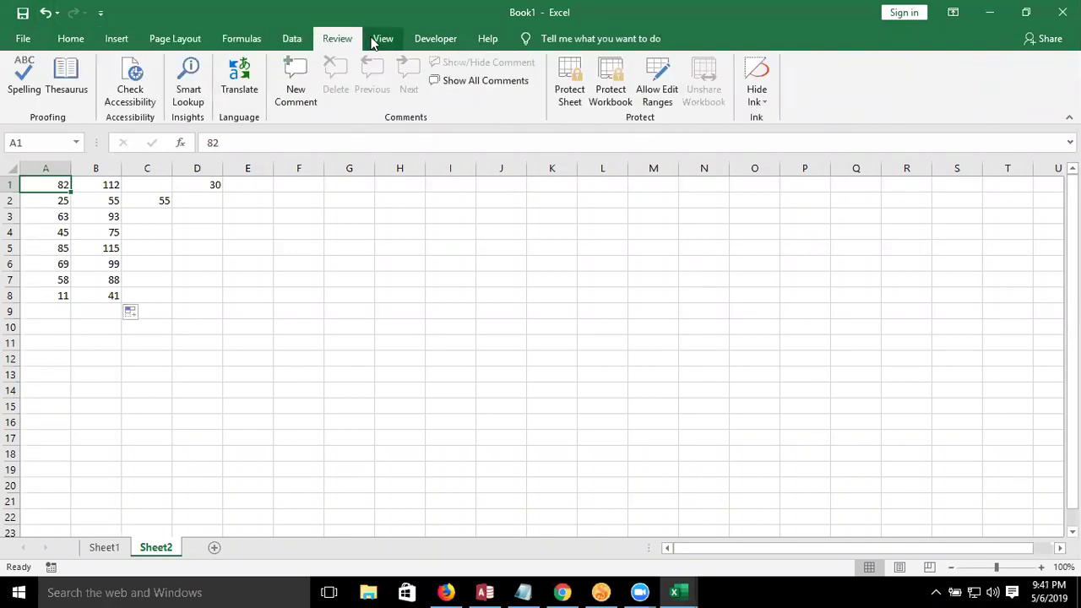
left_click(374, 40)
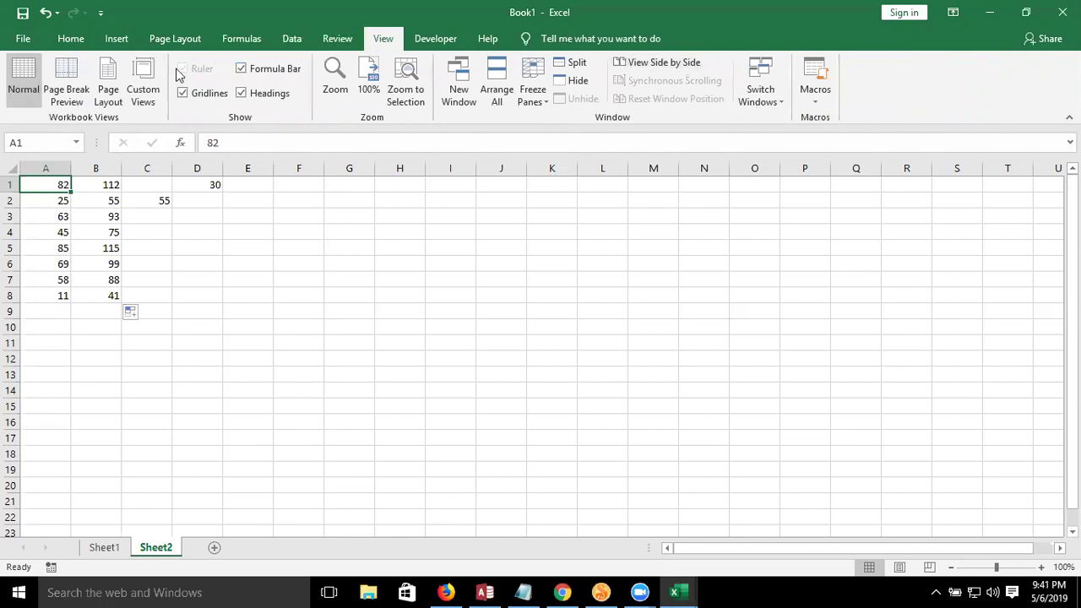